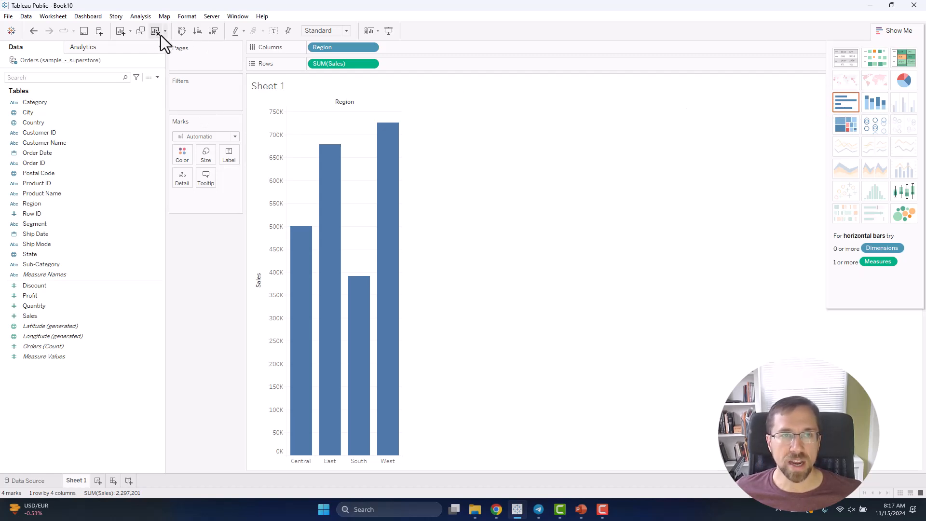
- Swap the chart's rows and columns repeatedly to compare horizontal and vertical bars, ending with Region on Columns
click(178, 36)
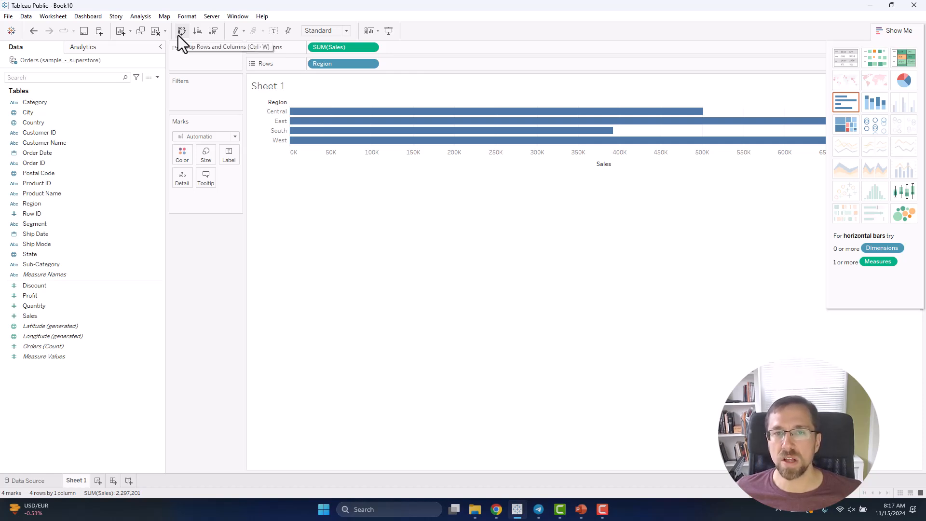
click(178, 36)
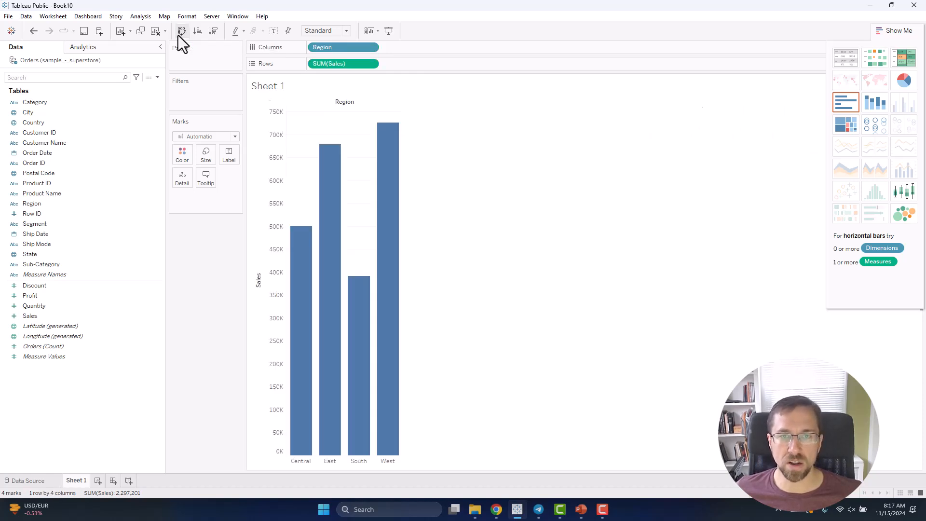
click(178, 36)
click(178, 36)
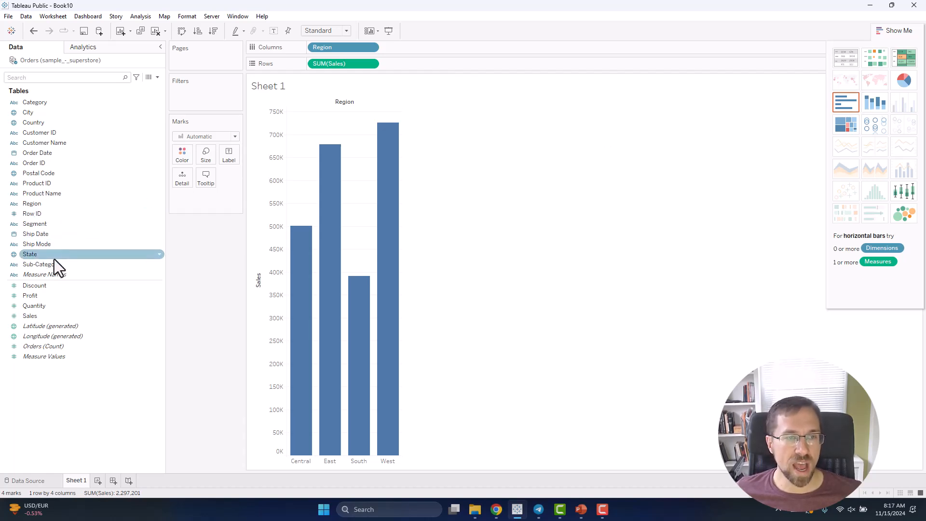
- Split the regional sales bars into stacked segments colored by Ship Mode
drag(48, 248, 379, 340)
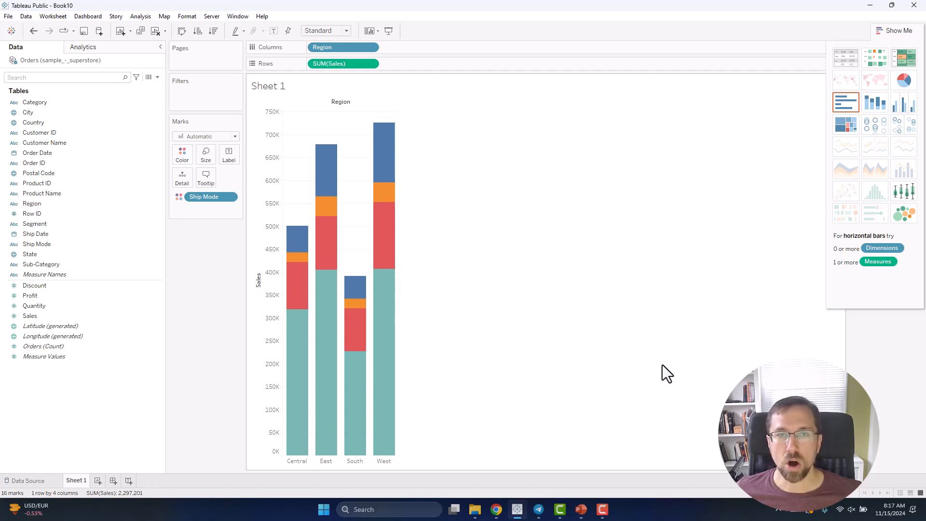
mouse_move(209, 197)
mouse_down()
mouse_move(259, 191)
mouse_move(397, 115)
mouse_move(438, 39)
mouse_move(210, 206)
mouse_move(216, 195)
mouse_up()
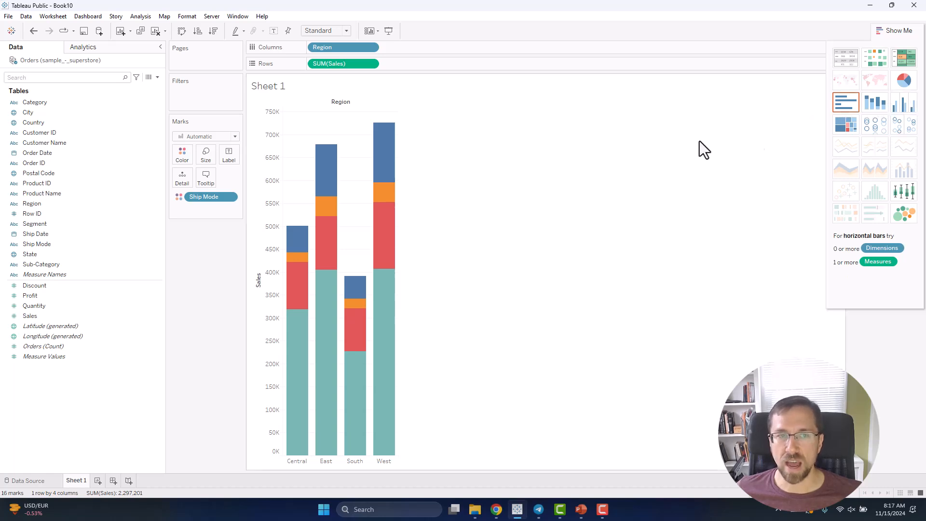
- Try Ship Mode on Columns beside Region instead of on color, and undo that change
drag(219, 198, 461, 363)
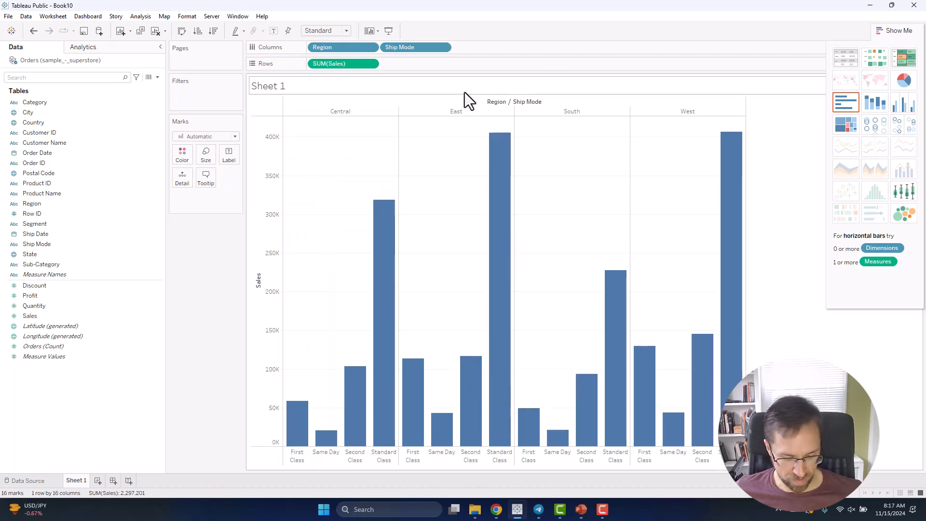
key(ctrl+z)
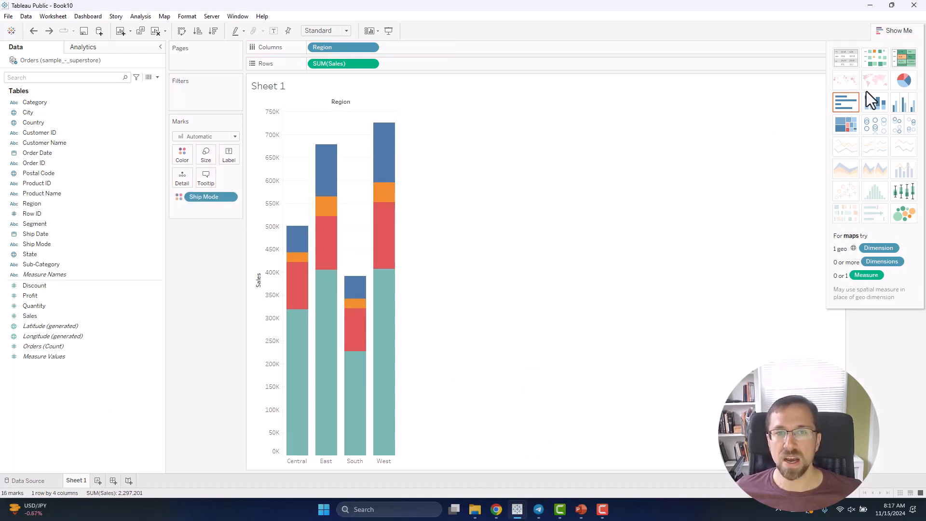
- Switch the chart to side-by-side bars by Region and Ship Mode, and remove Ship Mode from the bar color
click(899, 105)
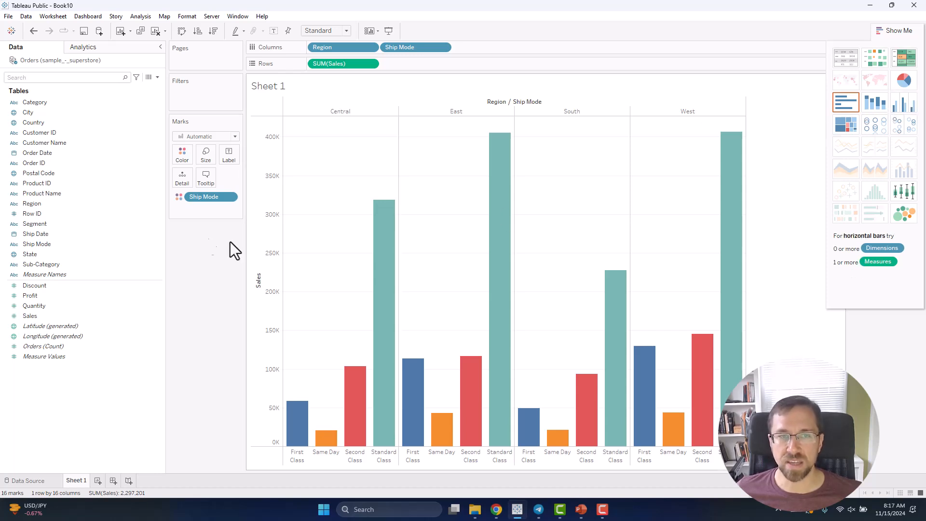
drag(205, 197, 182, 441)
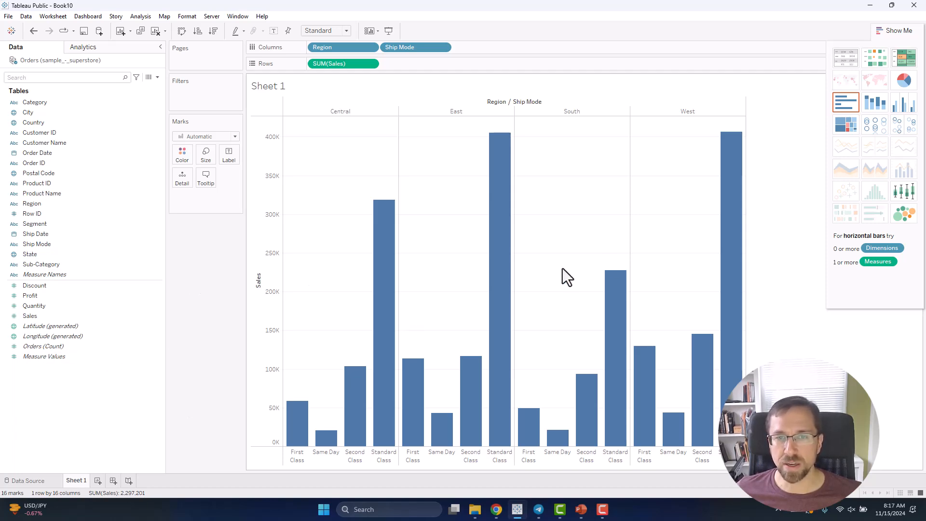
click(901, 31)
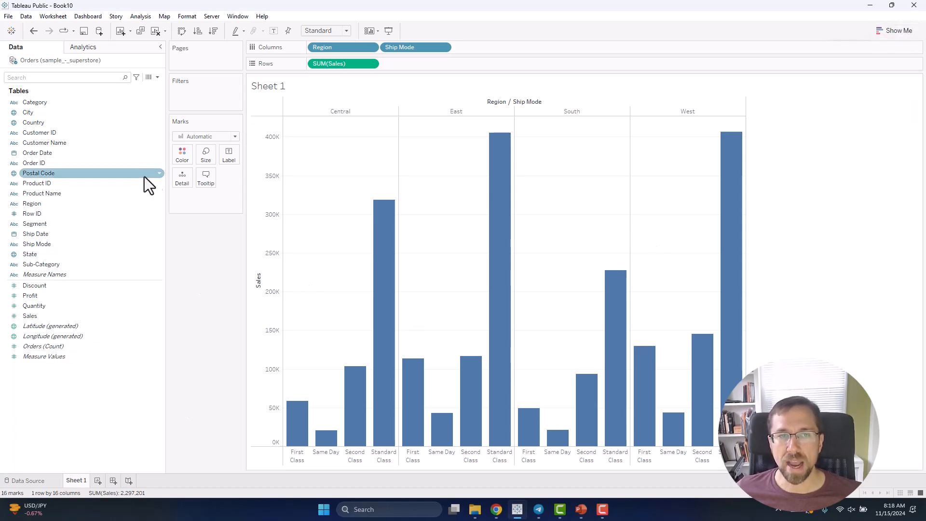
- Size the bars by Profit, inspect the marks, and move Profit from size to color
drag(68, 327, 197, 184)
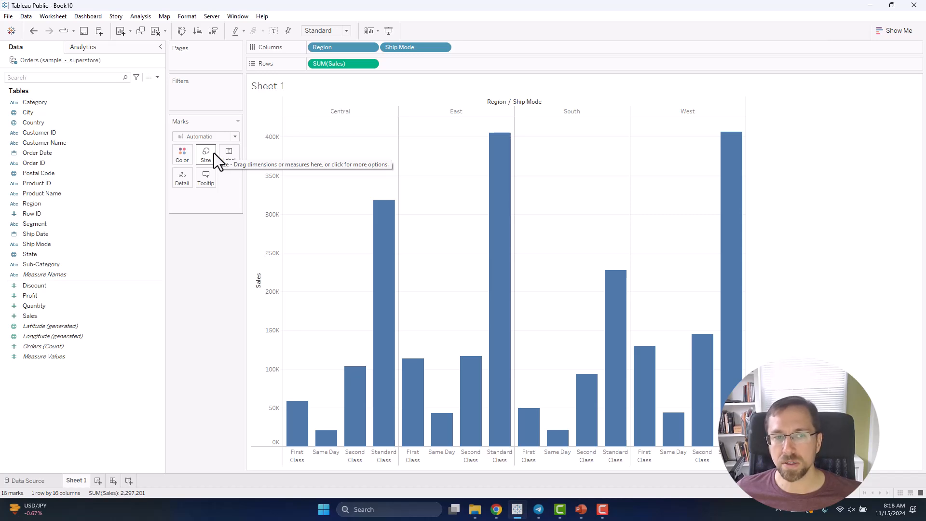
drag(53, 296, 206, 153)
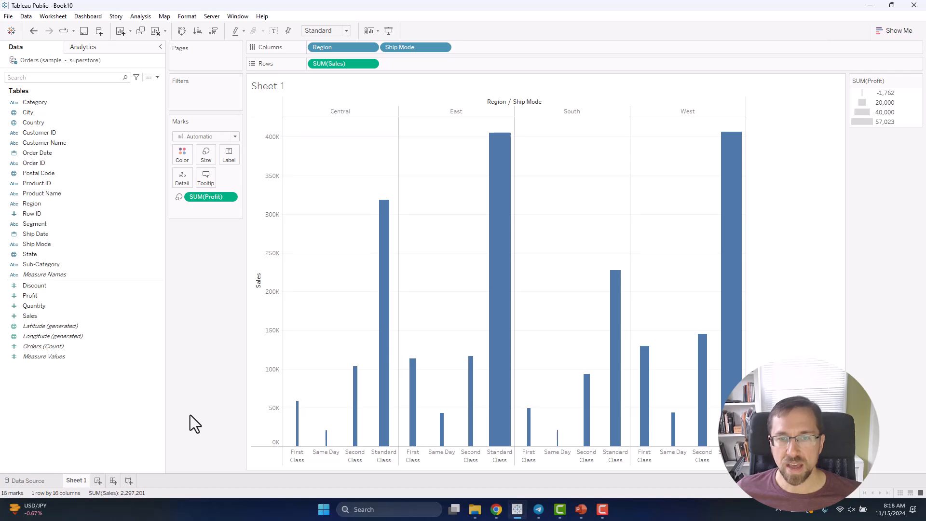
mouse_move(384, 439)
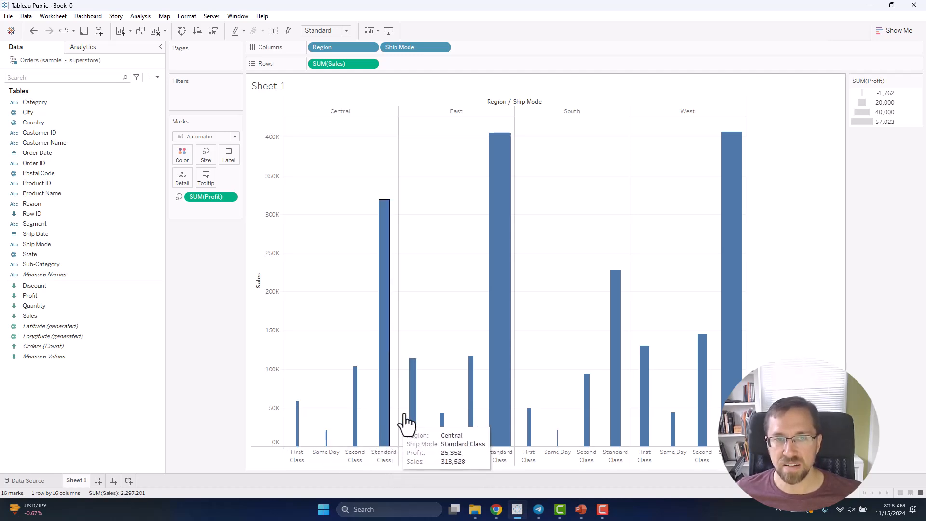
mouse_move(507, 342)
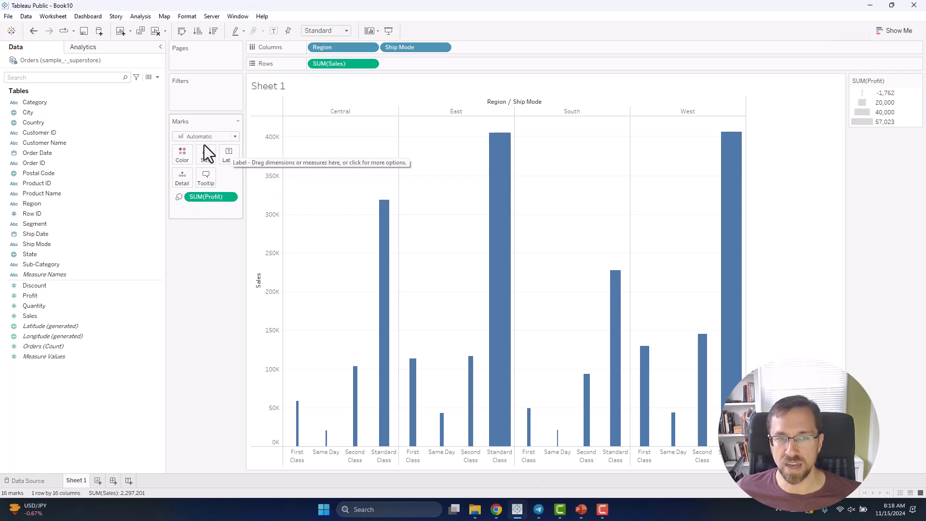
mouse_move(210, 194)
mouse_down()
mouse_move(187, 178)
mouse_move(182, 155)
mouse_up()
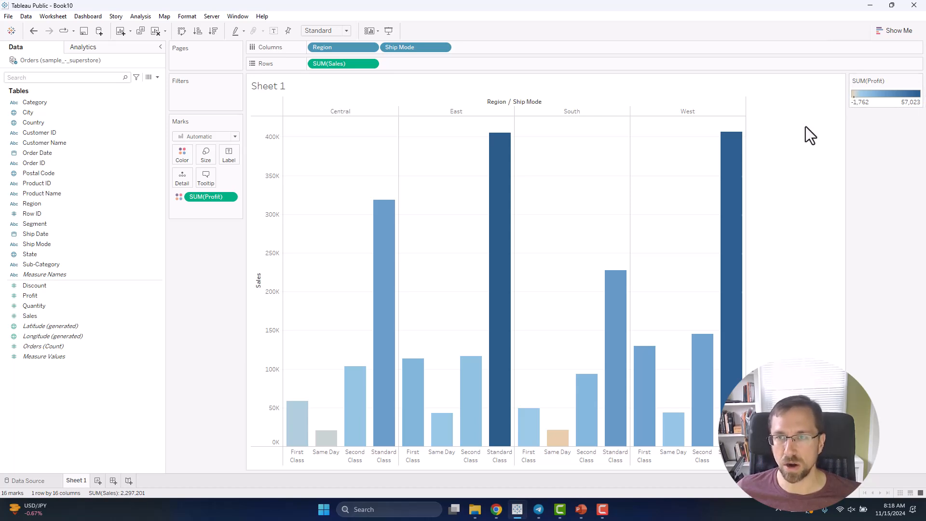
- Move Profit to the tooltip, check it on the Central Standard Class bar, and remove Profit from the marks
mouse_move(207, 198)
mouse_down()
mouse_move(212, 159)
mouse_move(221, 158)
mouse_move(221, 187)
mouse_up()
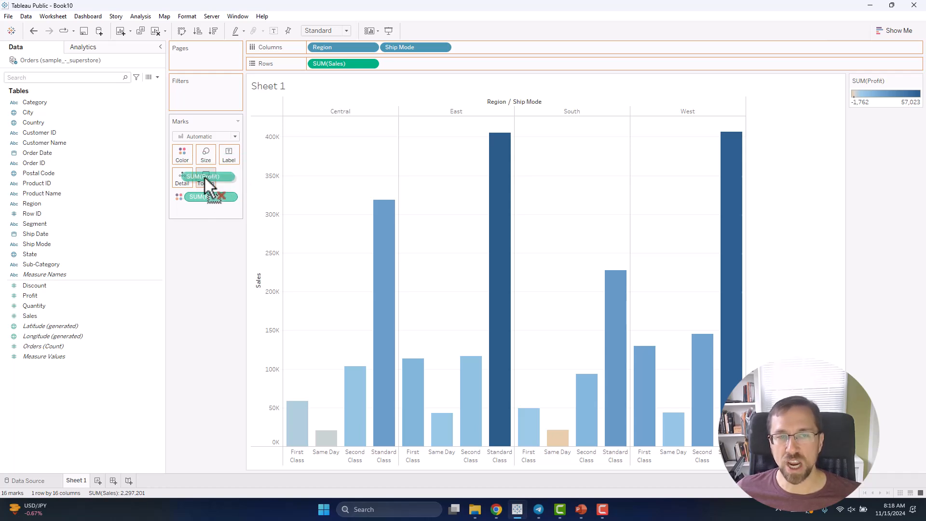
drag(204, 177, 205, 178)
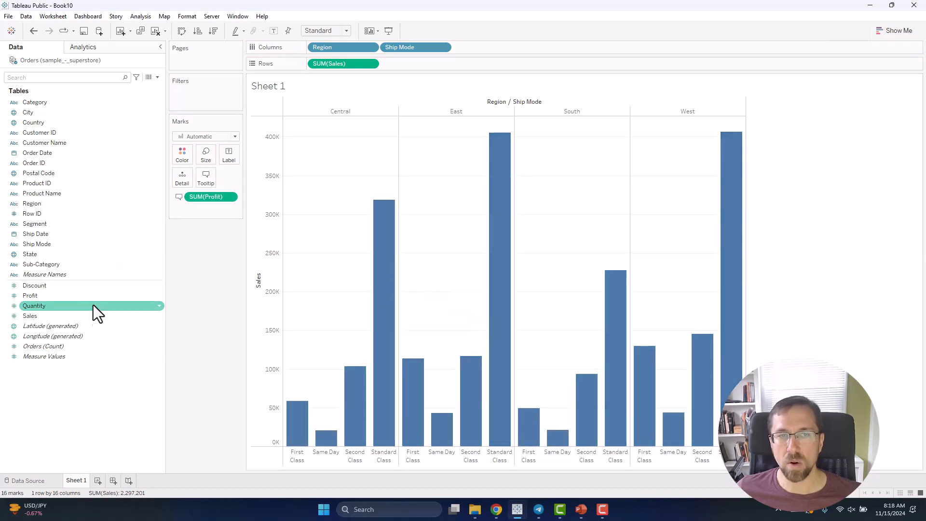
mouse_move(389, 283)
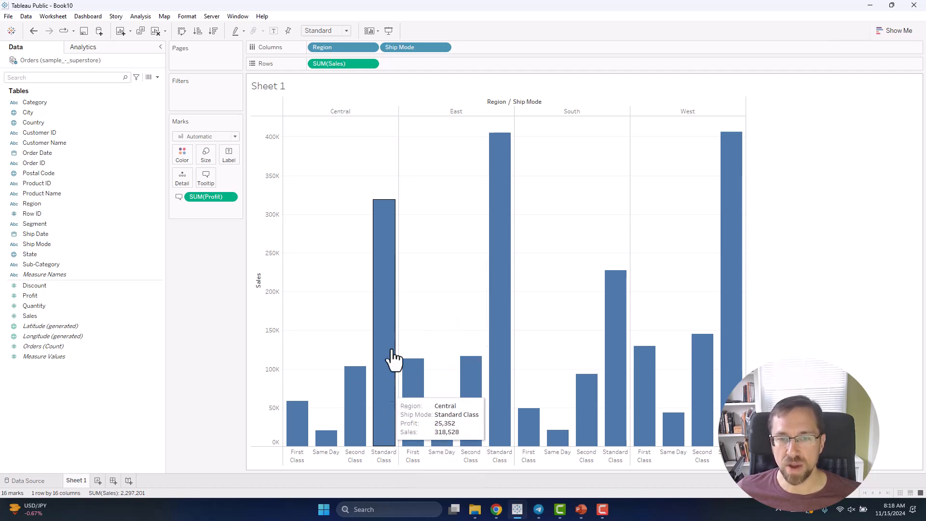
mouse_move(393, 217)
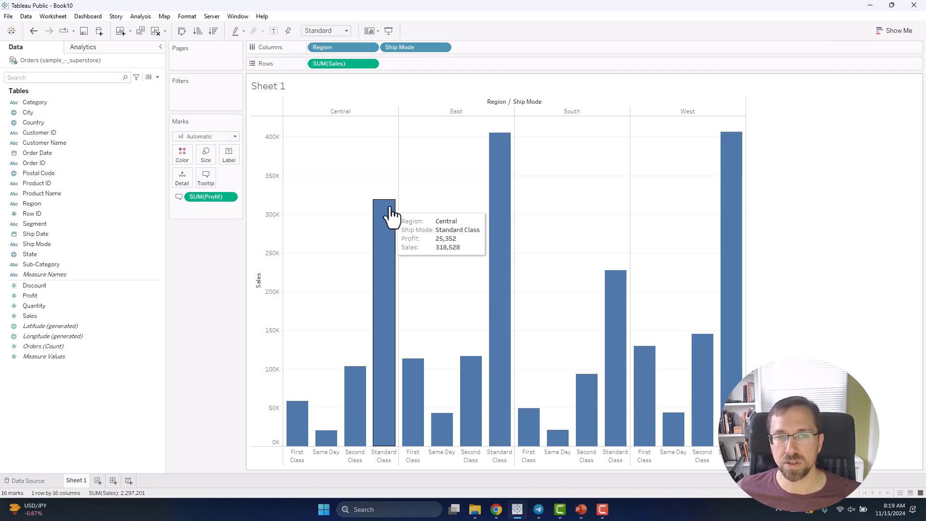
drag(211, 197, 207, 406)
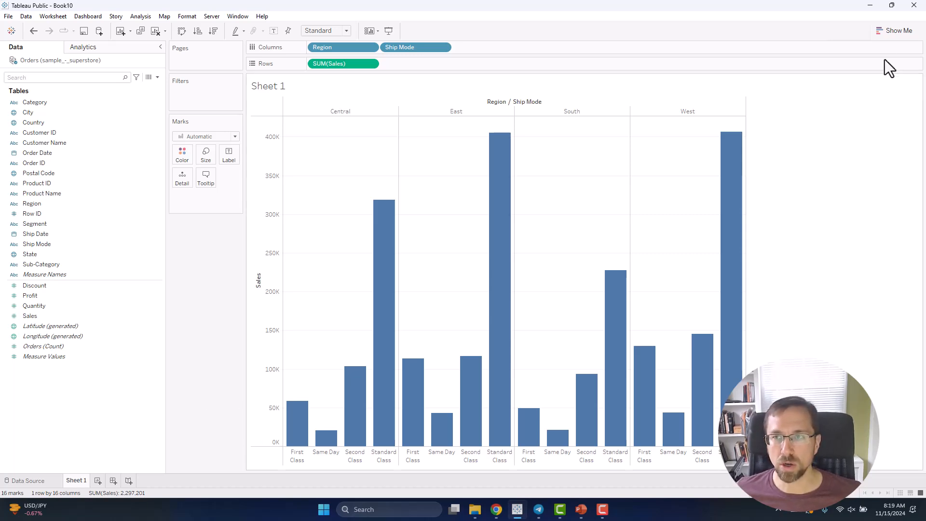
- Replace Region with Order Date on Columns and change the chart to continuous lines colored by Ship Mode
click(896, 31)
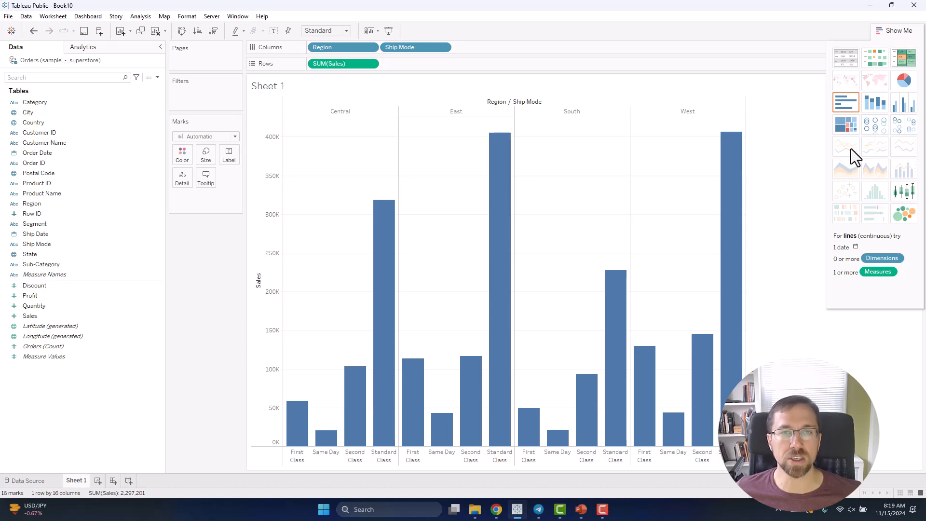
drag(358, 47, 212, 248)
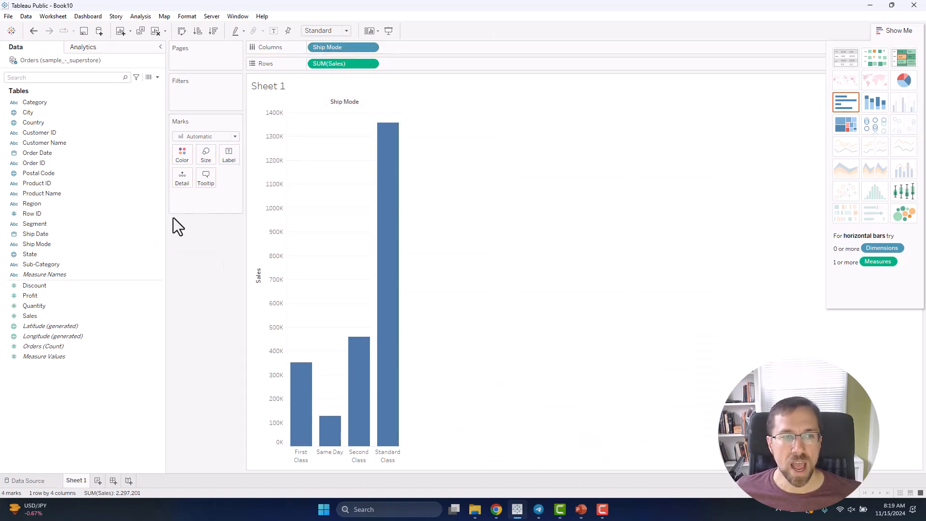
double_click(62, 156)
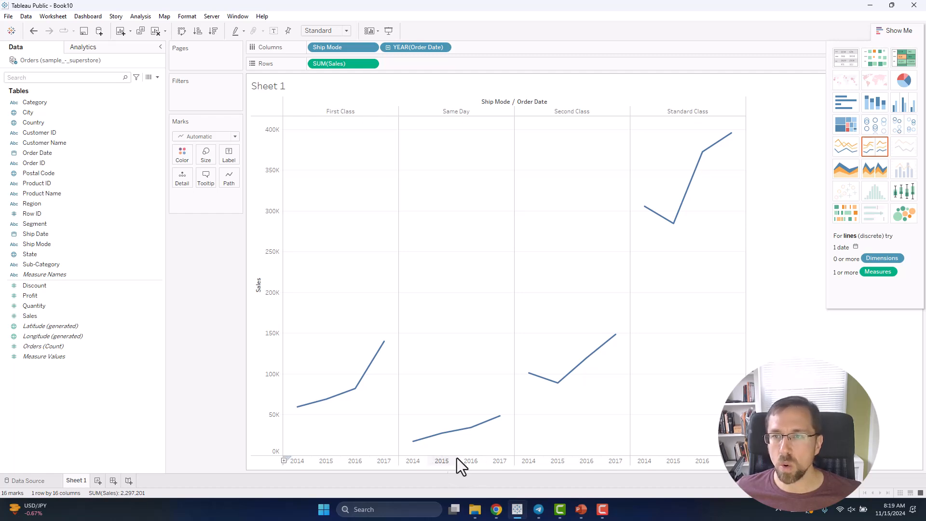
click(844, 144)
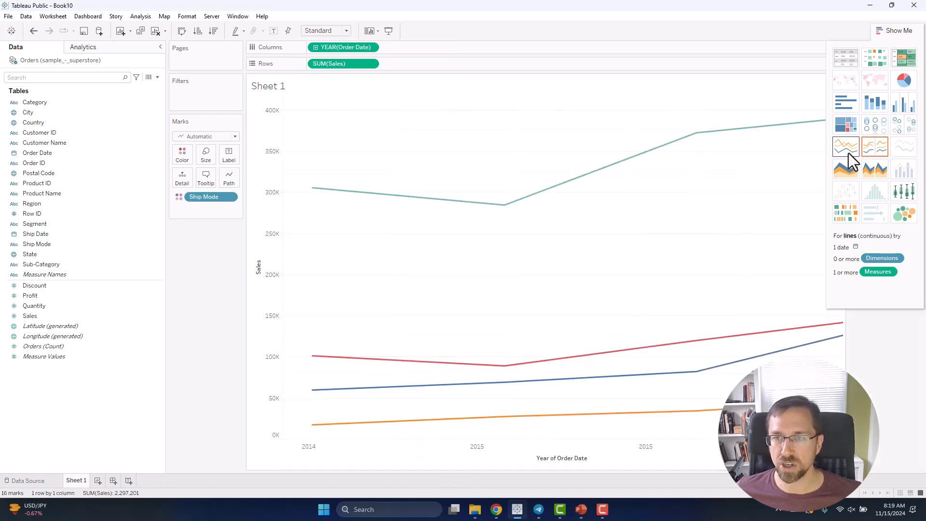
click(890, 30)
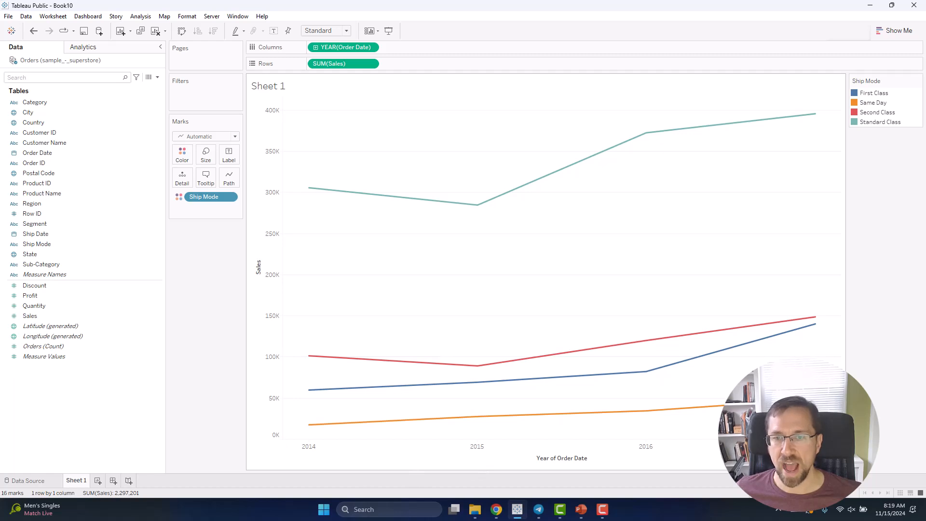
- Convert the Order Date year on Columns to discrete and remove Ship Mode from the line color
click(370, 47)
key(Escape)
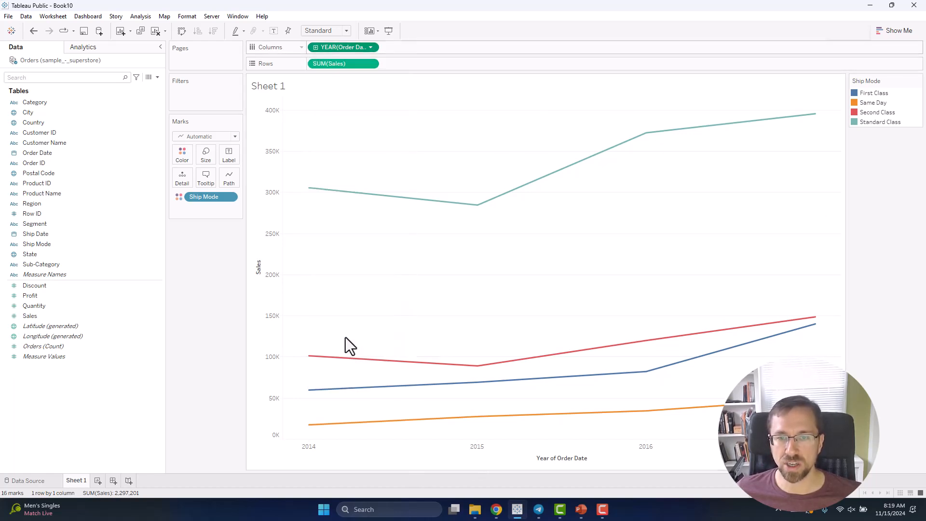
click(370, 47)
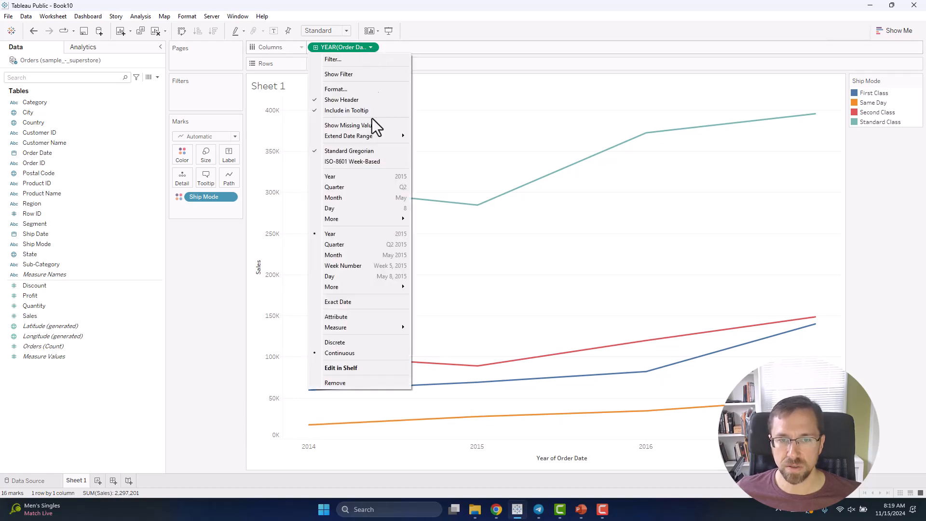
click(348, 342)
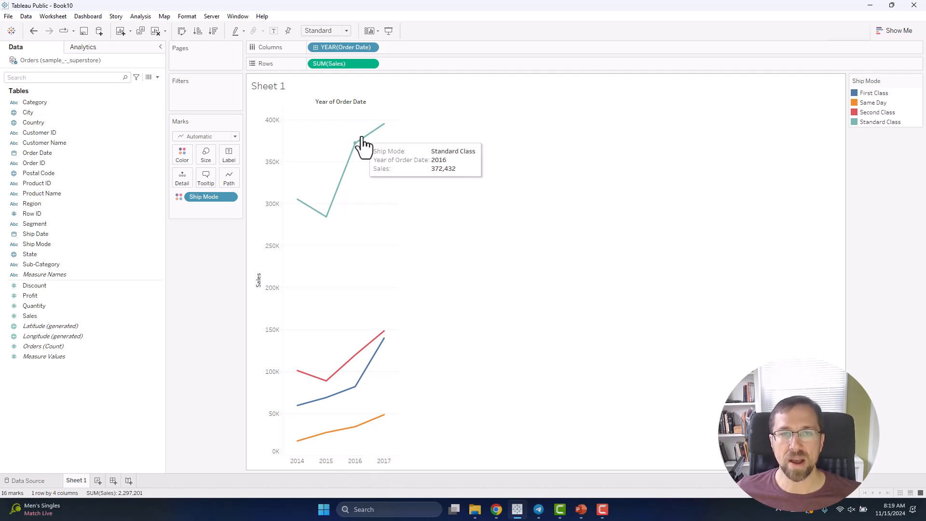
mouse_move(364, 354)
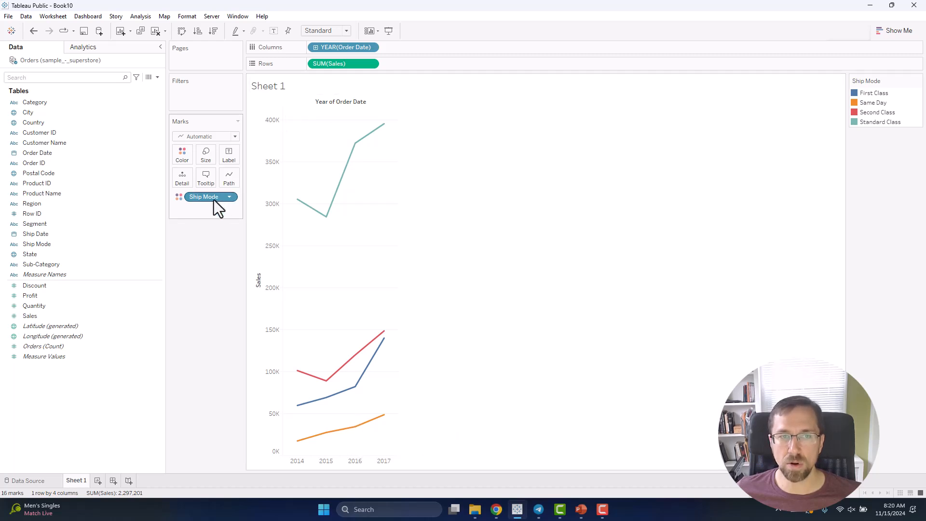
drag(211, 199, 294, 381)
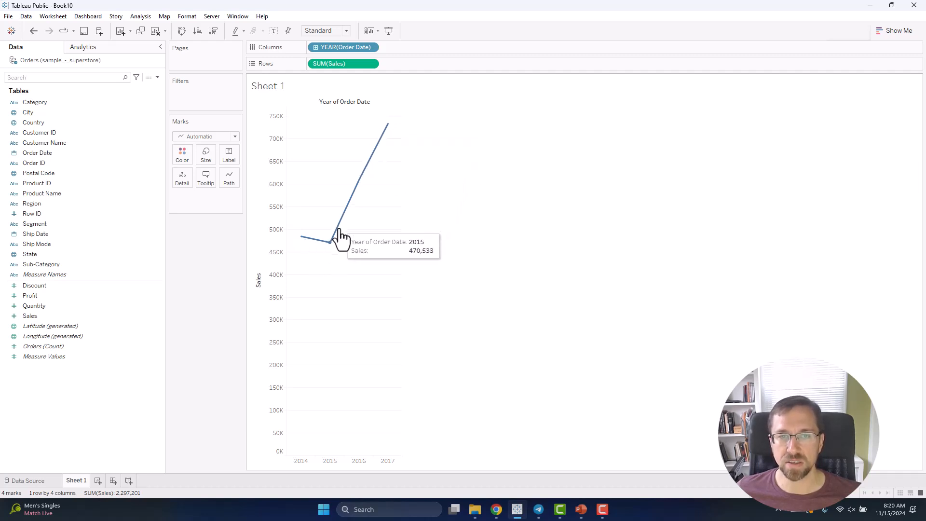
- Drill the Order Date on Columns down to week level and make it continuous
click(314, 47)
click(315, 46)
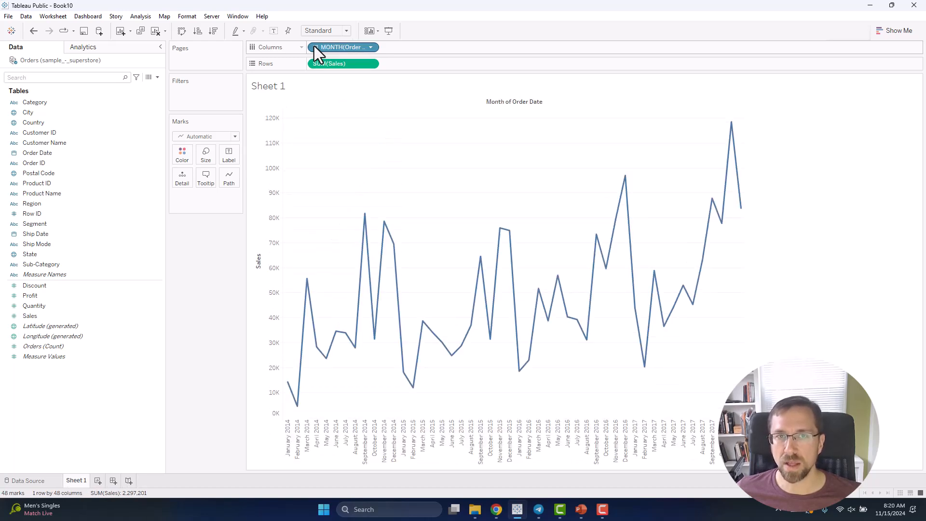
click(314, 46)
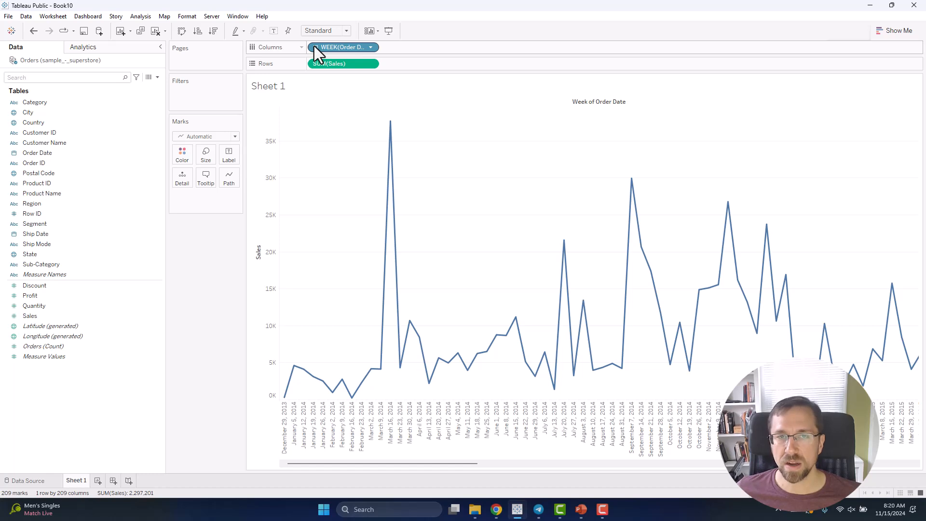
click(372, 47)
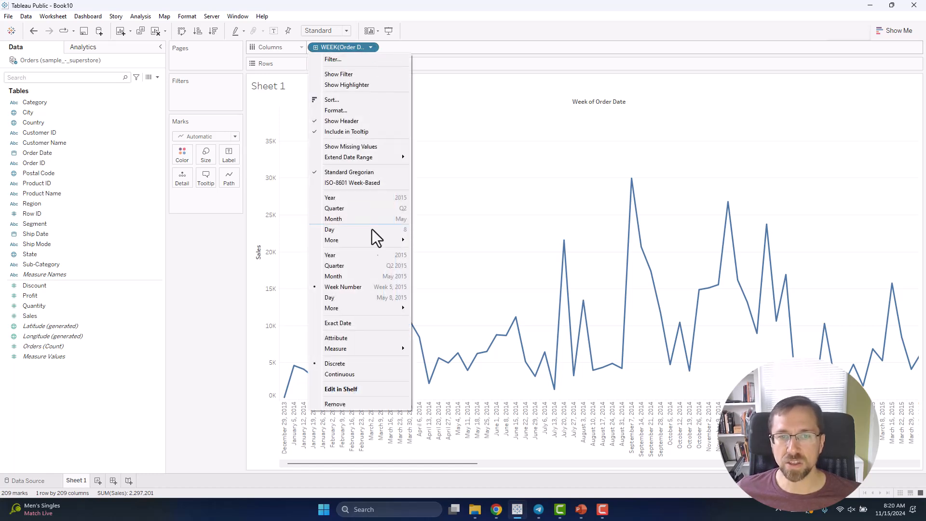
click(362, 373)
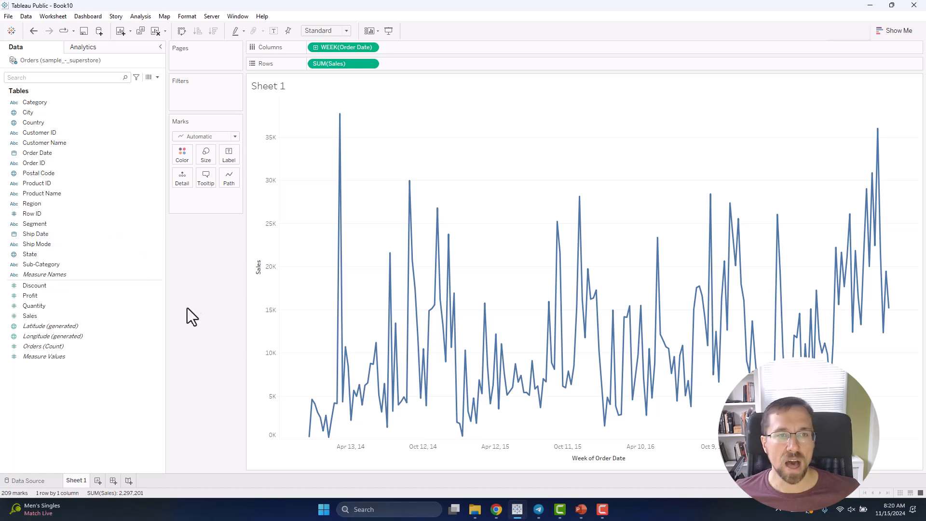
- Remove the weekly Order Date from Columns, keeping only Sales on Rows
drag(338, 48, 197, 361)
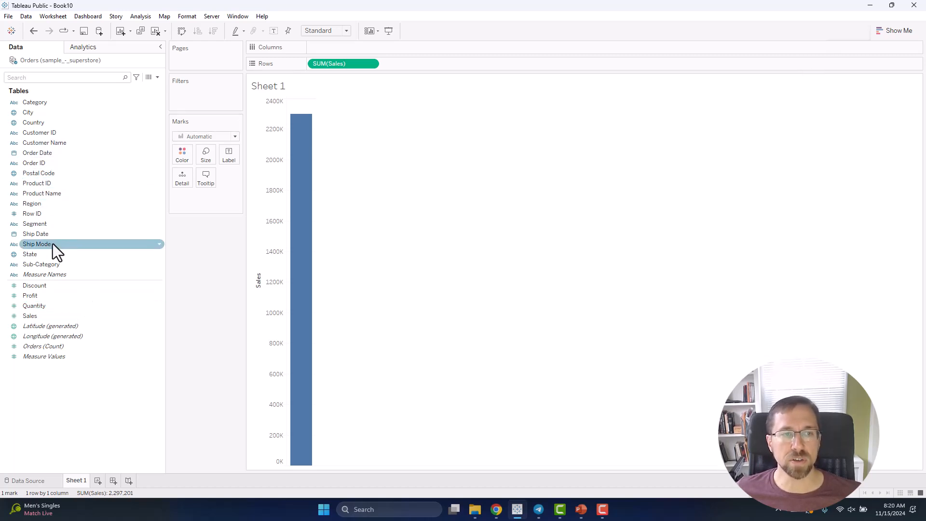
- Add Sub-Category to Columns, convert the Sales chart to a pie chart, and enlarge the pie
drag(50, 262, 338, 46)
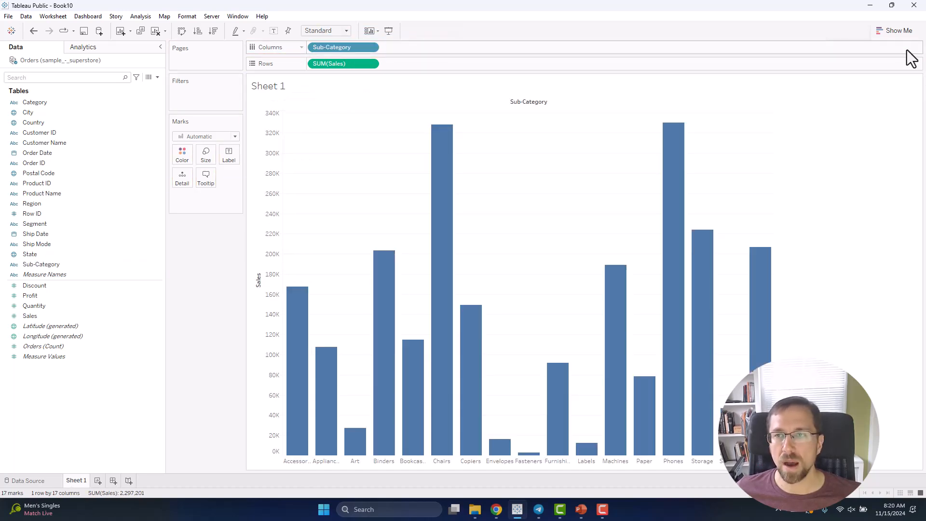
click(897, 31)
click(903, 81)
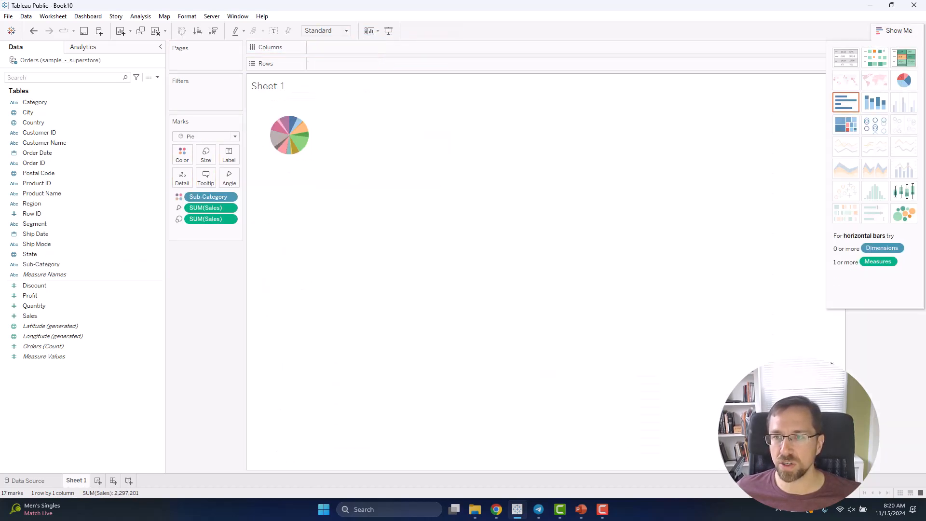
mouse_move(302, 138)
mouse_move(299, 156)
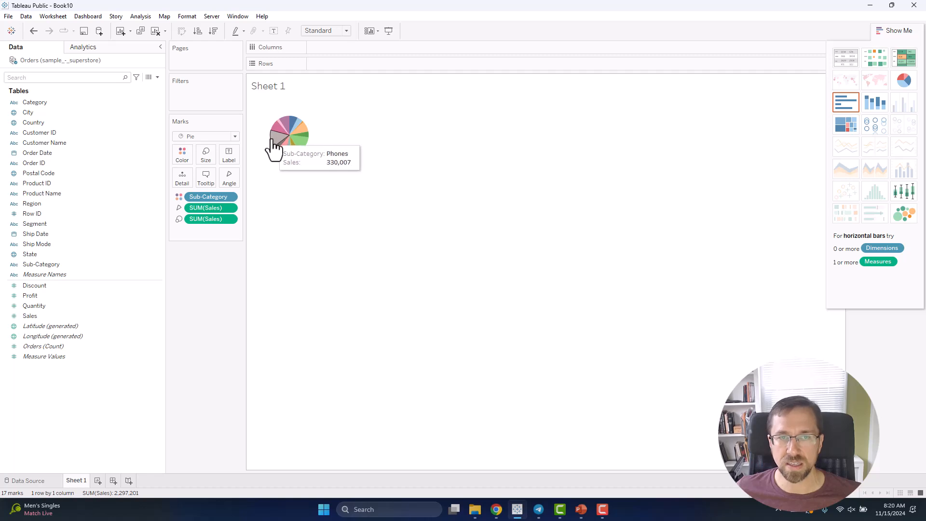
click(209, 153)
mouse_move(250, 178)
mouse_down()
mouse_move(212, 177)
mouse_move(234, 180)
mouse_up()
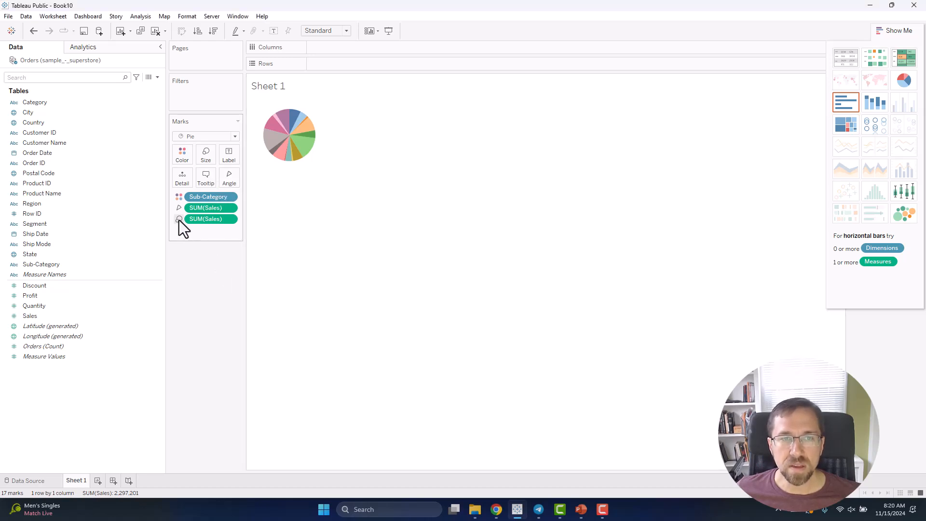
- Keep only the Chairs, Copiers, Furnishings and Machines slices of the pie and label them with Sales
click(305, 155)
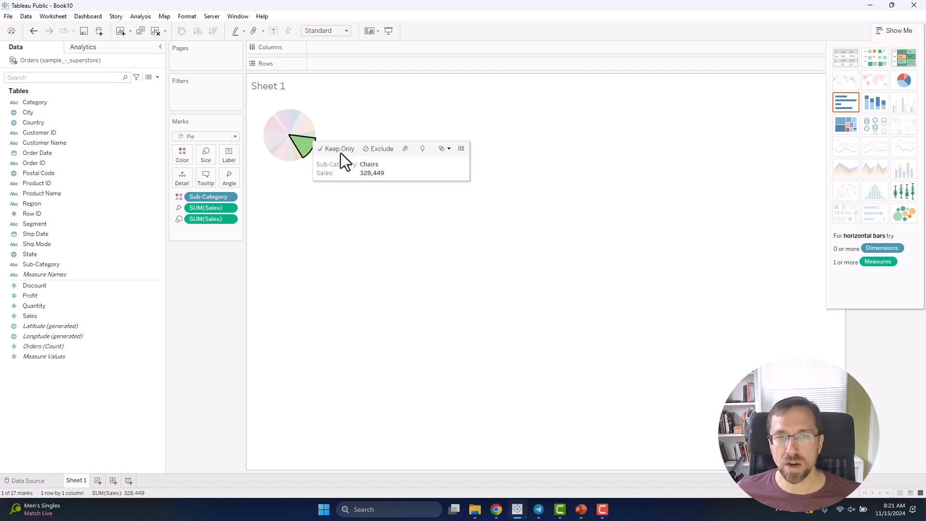
ctrl+click(294, 154)
ctrl+click(289, 163)
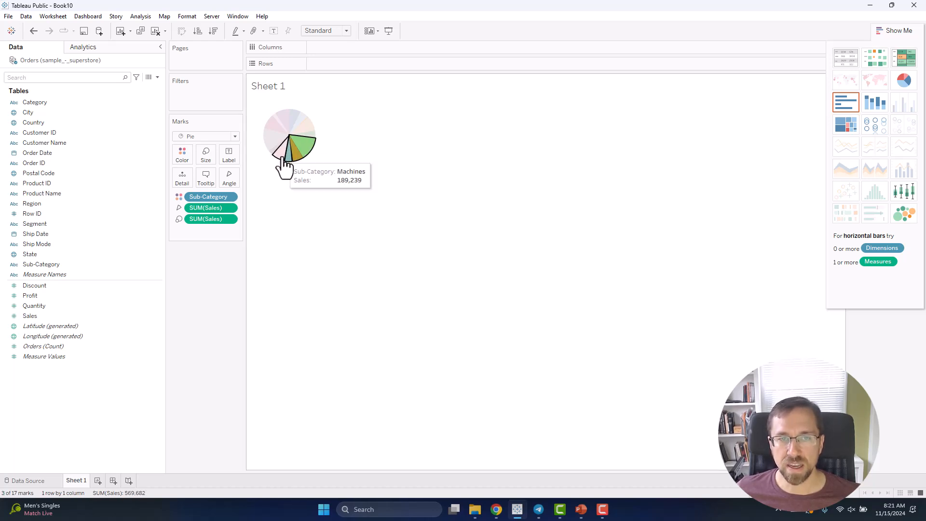
ctrl+click(282, 161)
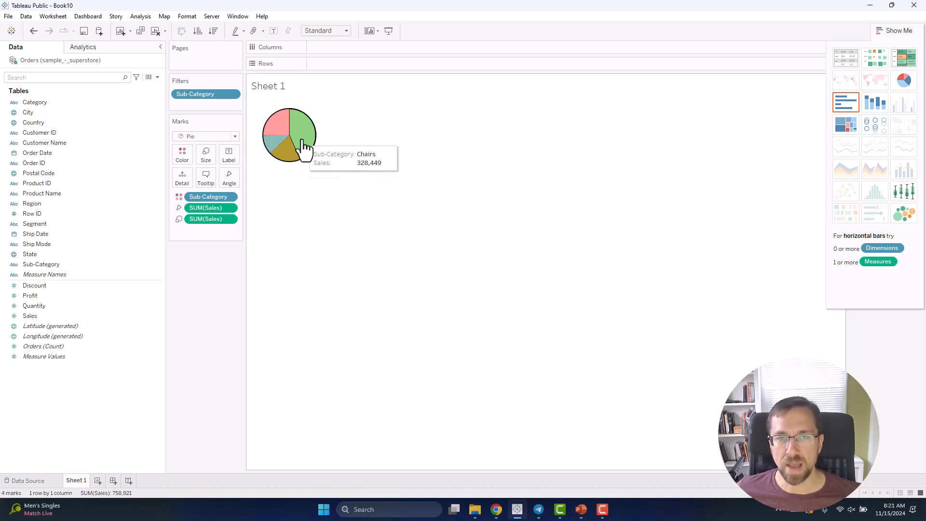
drag(57, 315, 231, 156)
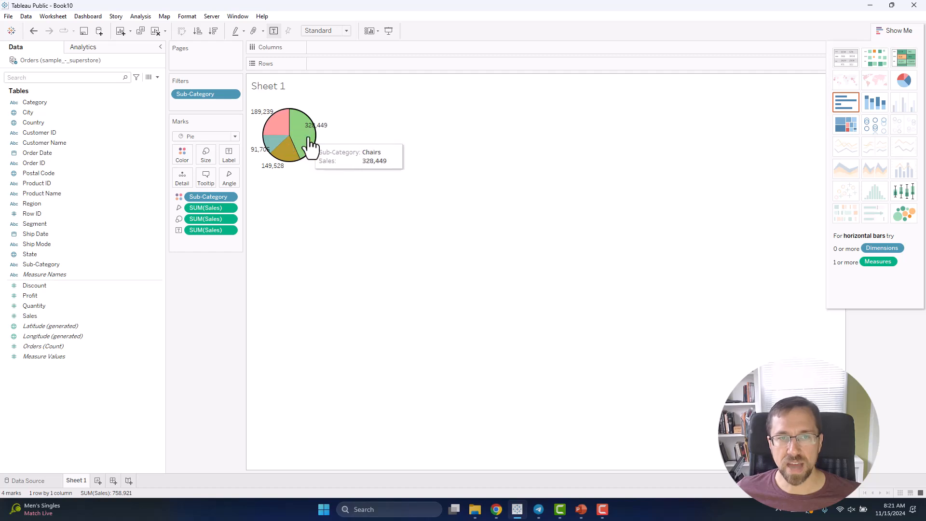
click(908, 34)
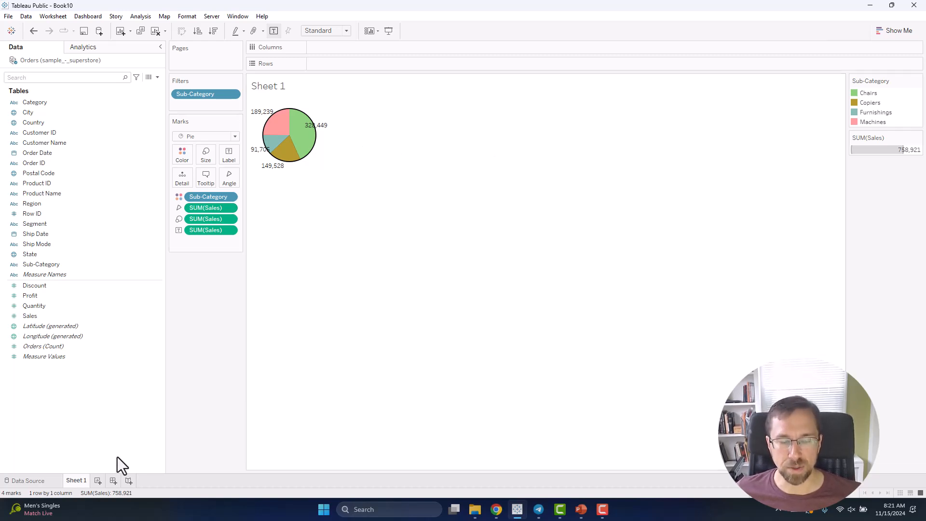
- Create a new worksheet and plot Sales as bars by Sub-Category and Product Name
click(98, 480)
click(96, 314)
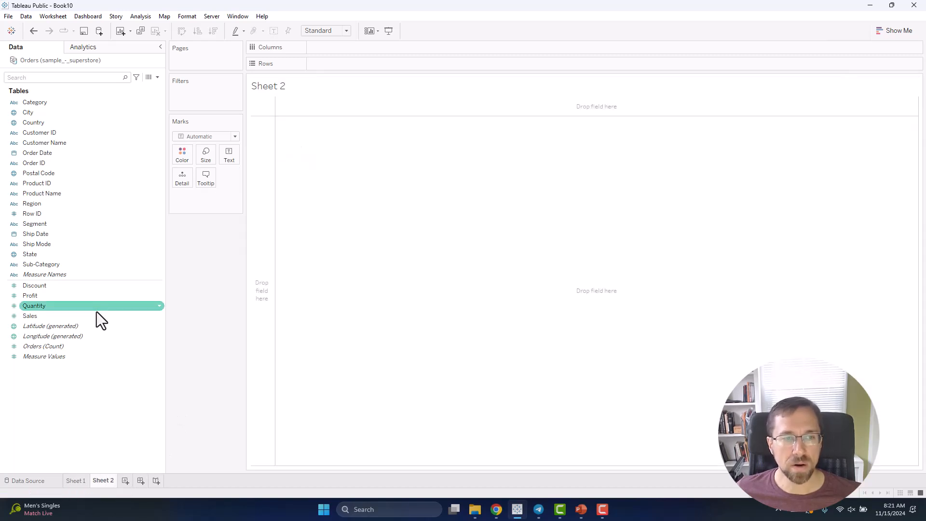
double_click(94, 318)
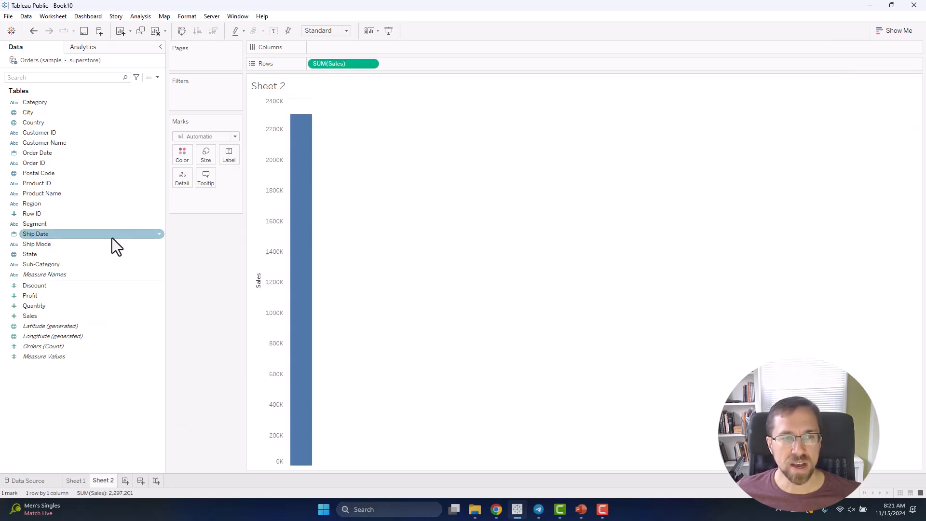
click(92, 265)
double_click(92, 265)
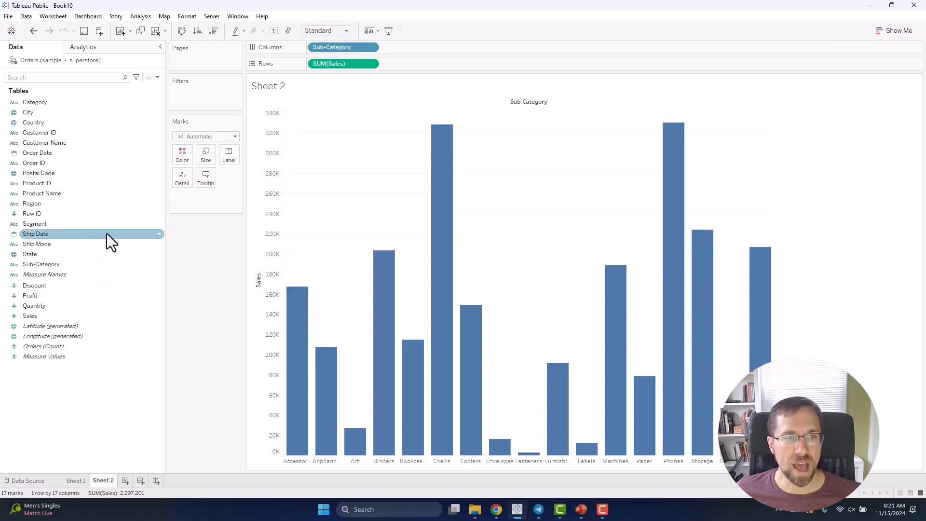
click(89, 193)
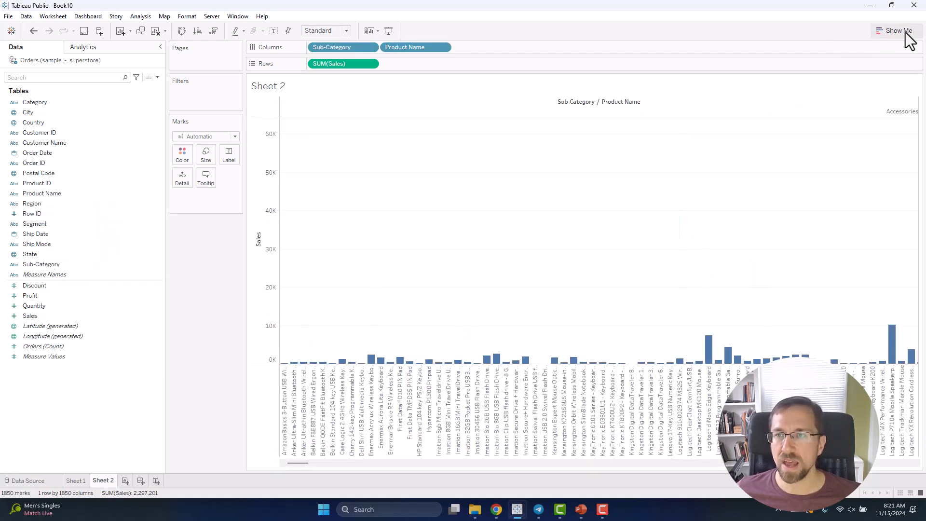
- Convert the chart to a highlight table and replace Product Name with Category, placed ahead of Sub-Category on Rows
click(903, 32)
click(876, 62)
click(54, 228)
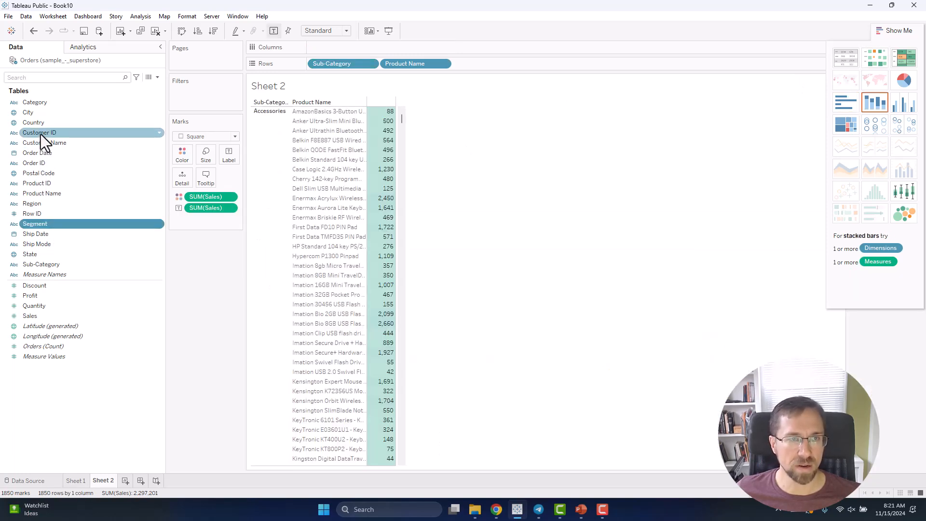
drag(35, 103, 418, 63)
drag(340, 64, 688, 57)
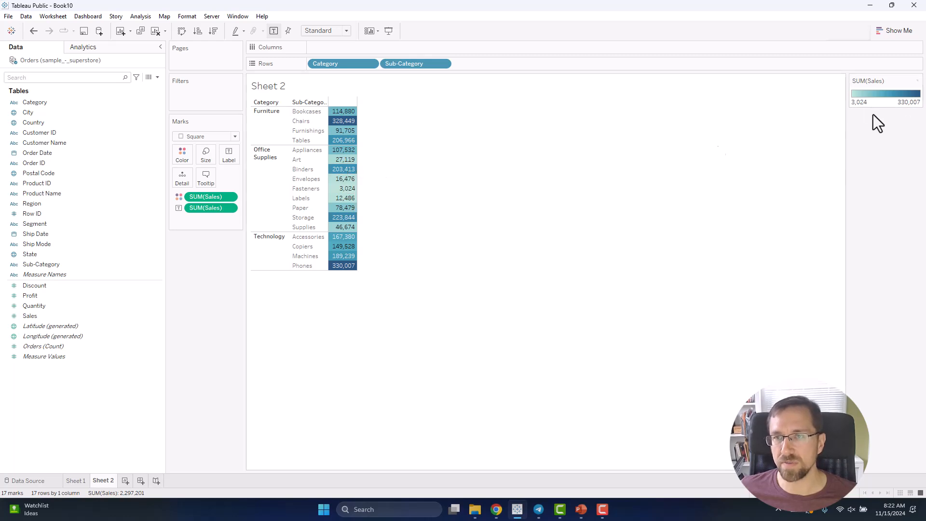
mouse_move(345, 271)
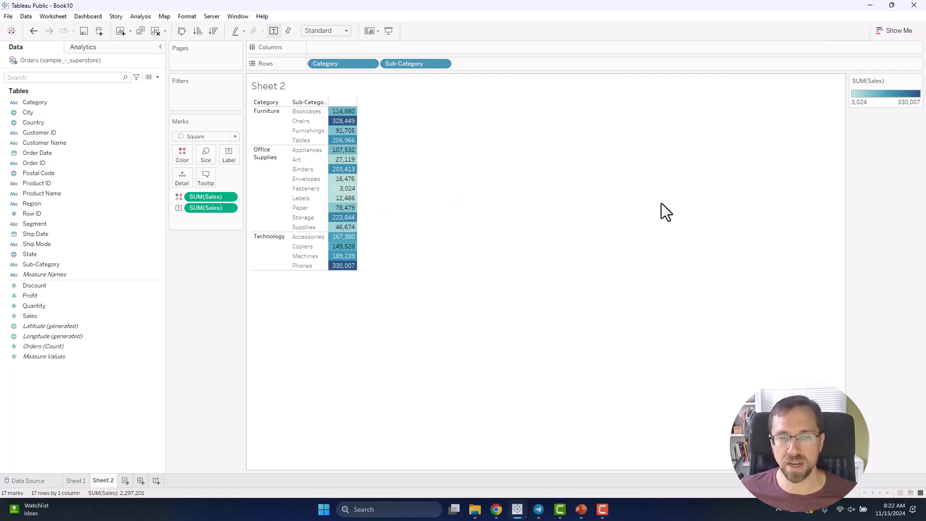
- Create a third worksheet with a scatter plot of Sales on Rows against Profit on Columns
key(ctrl+1)
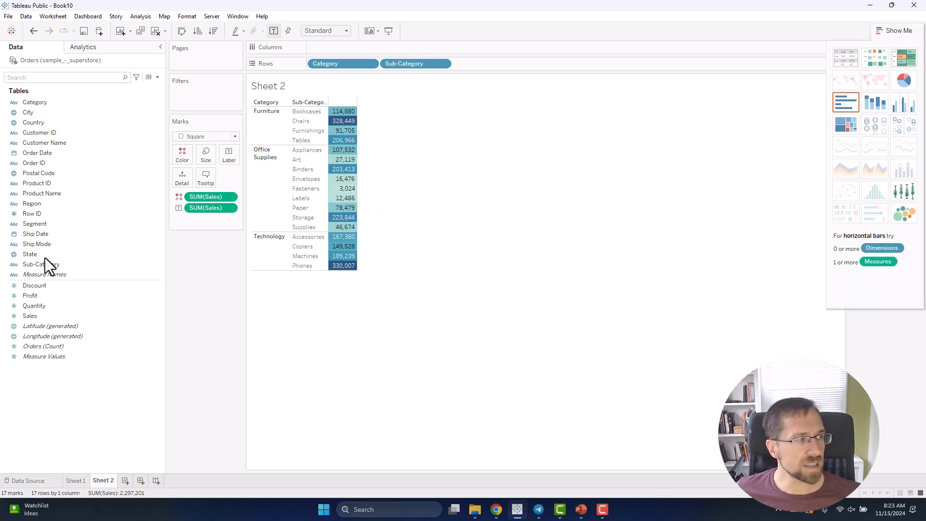
click(125, 480)
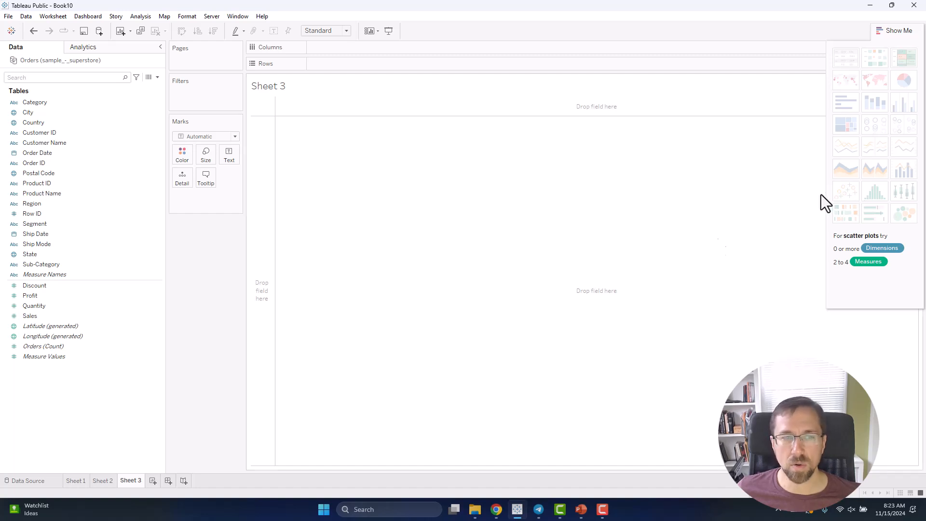
double_click(59, 314)
click(63, 300)
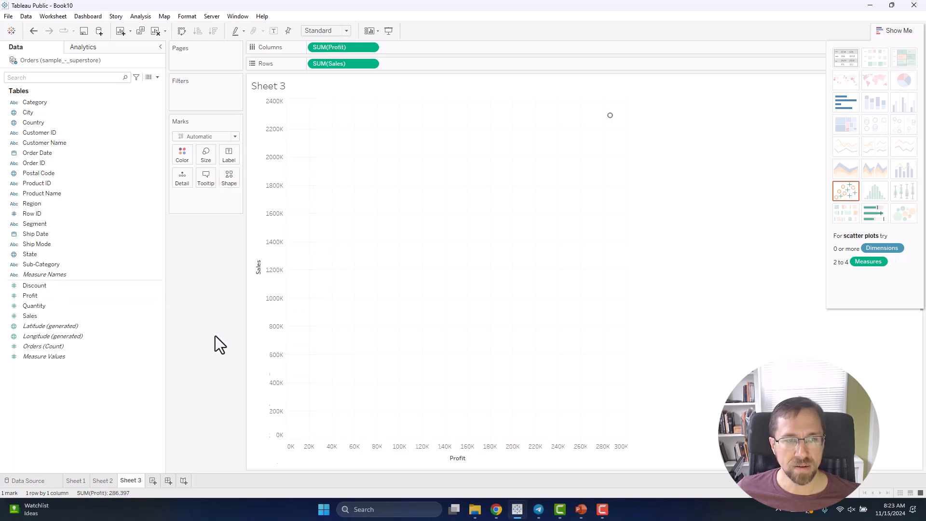
mouse_move(609, 120)
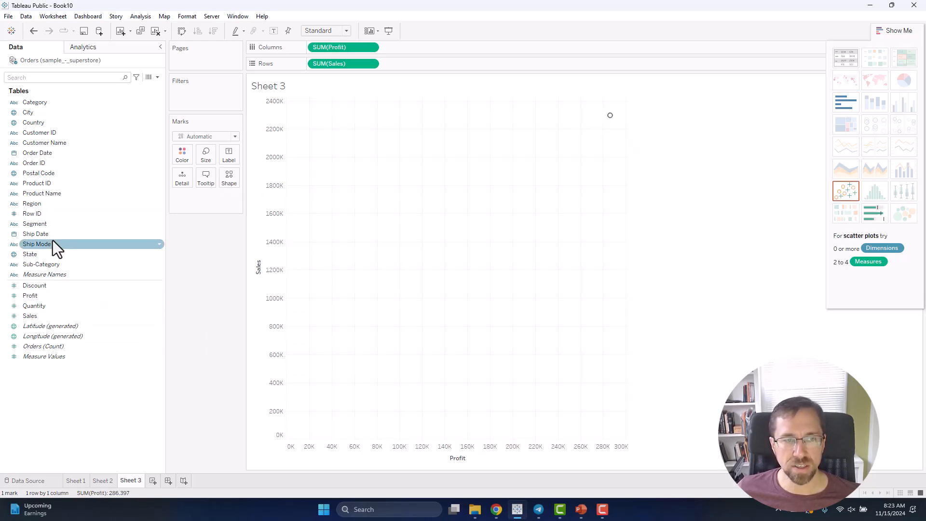
- Color the scatter plot marks by Sub-Category and swap the axes to put Sales on Columns and Profit on Rows
click(48, 268)
double_click(48, 270)
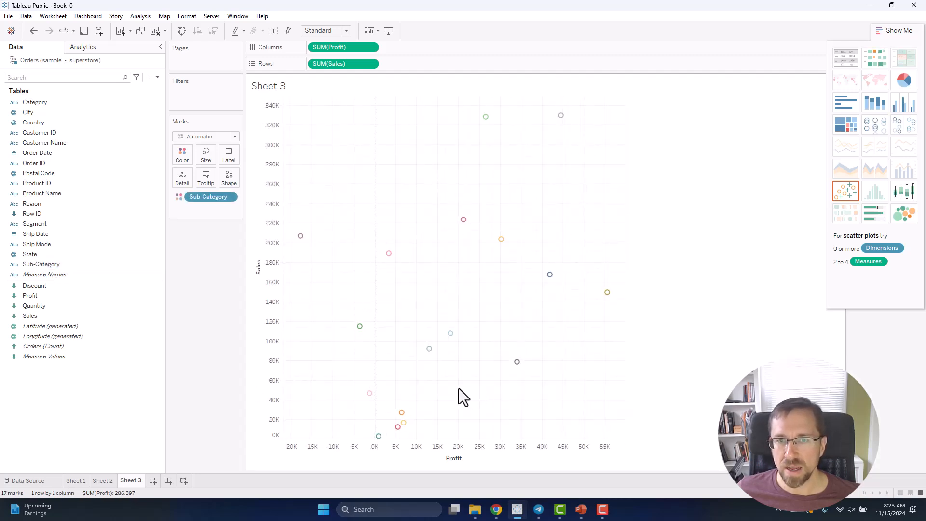
mouse_move(517, 363)
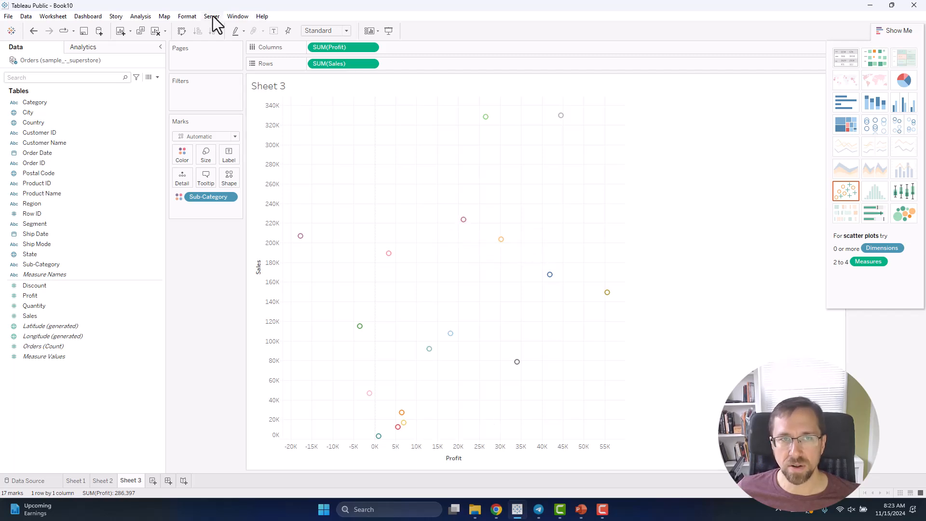
key(ctrl+w)
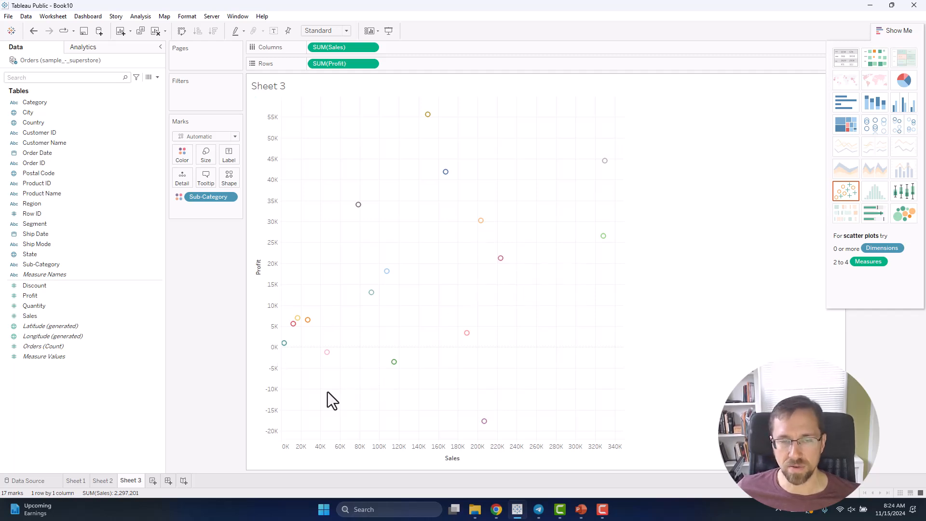
mouse_move(359, 205)
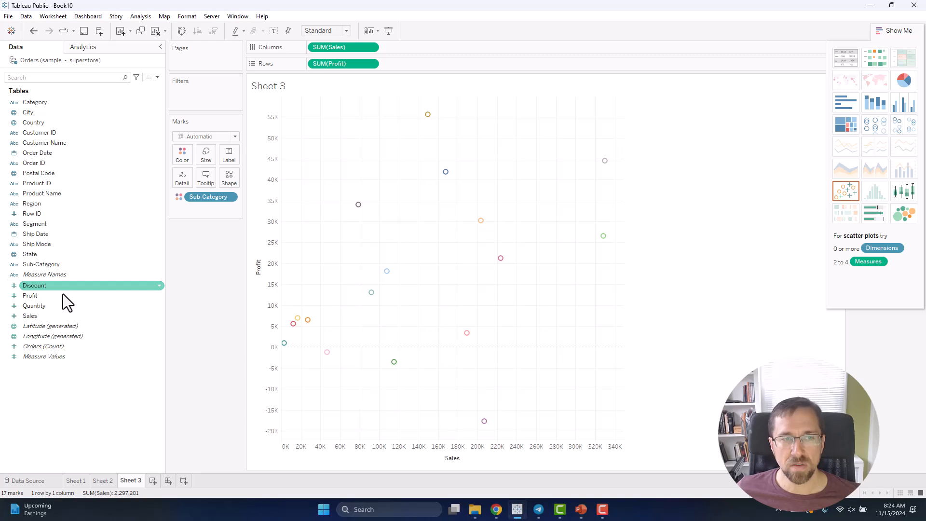
- Size the scatter plot marks by Quantity and close the chart type suggestions to show the legends
drag(46, 308, 205, 151)
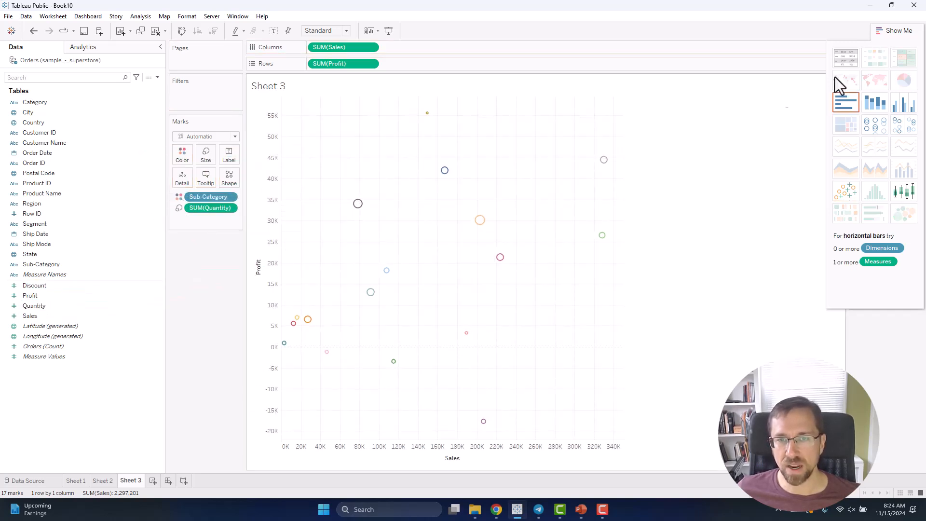
click(893, 30)
mouse_move(326, 362)
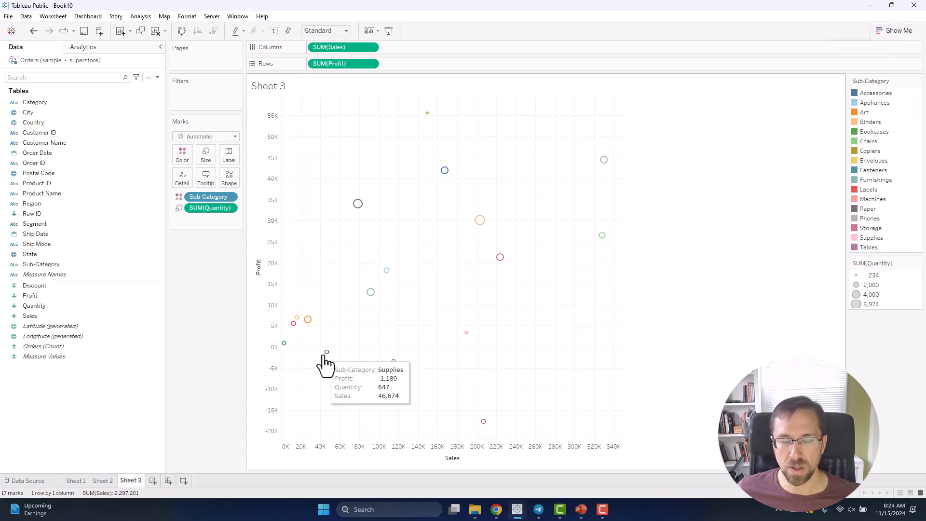
mouse_move(478, 220)
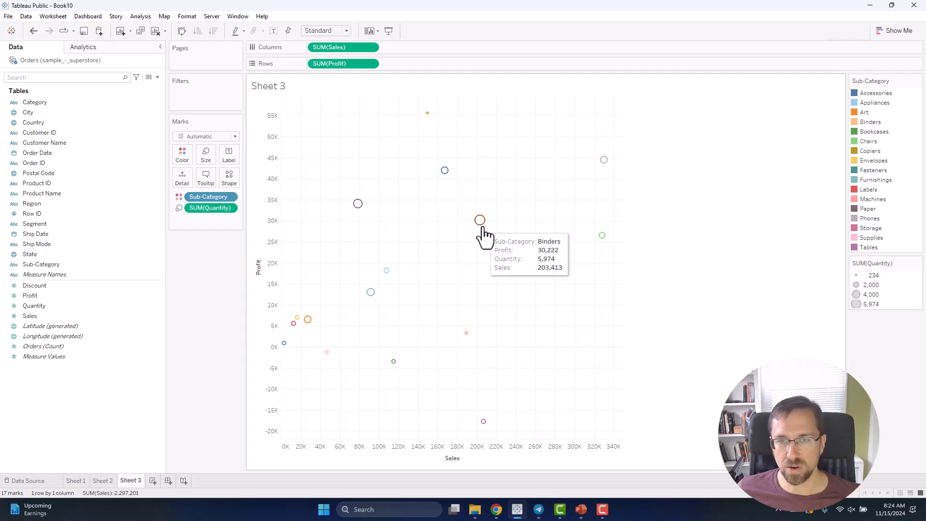
- Try coloring the scatter plot marks by Discount in place of Sub-Category, and undo that change
drag(53, 326, 264, 251)
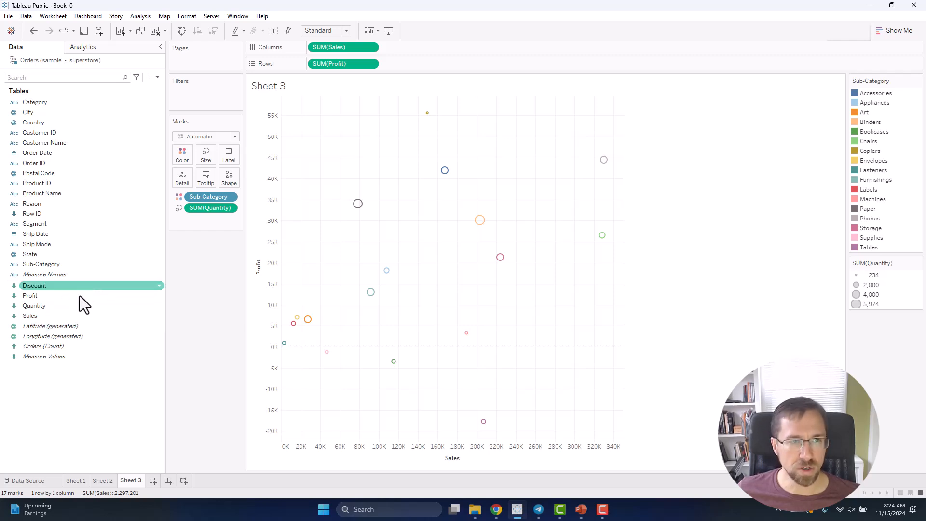
click(50, 285)
drag(51, 285, 181, 152)
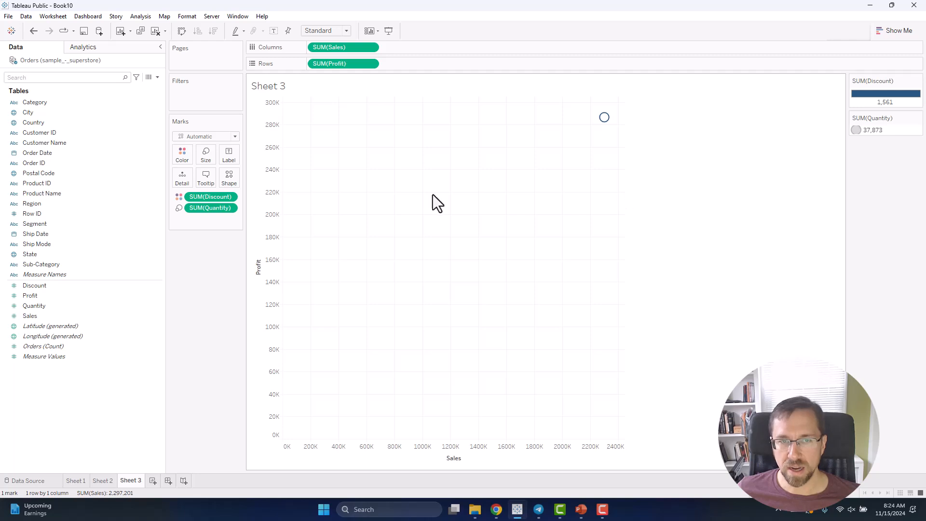
key(ctrl+z)
- Show Sub-Category by mark shape instead of color, and color the scatter plot marks by Discount
click(30, 289)
drag(216, 199, 238, 176)
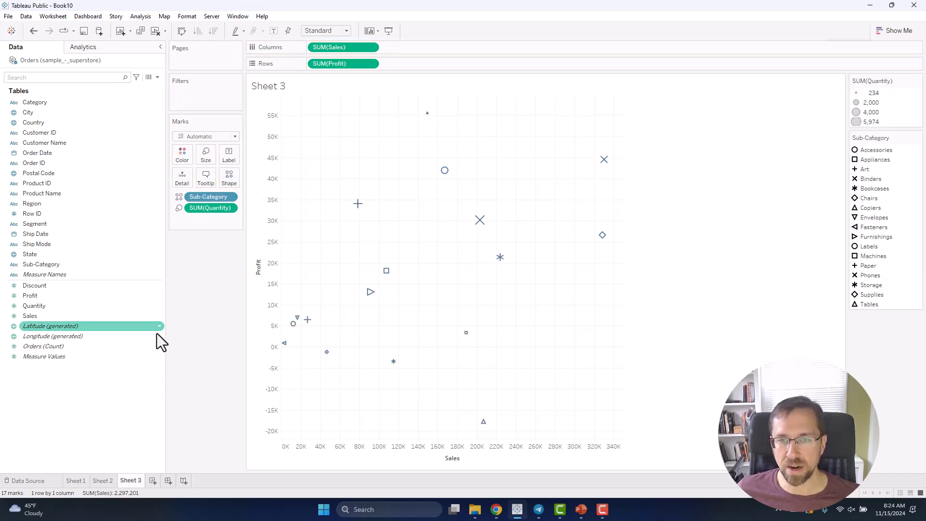
drag(54, 291, 189, 157)
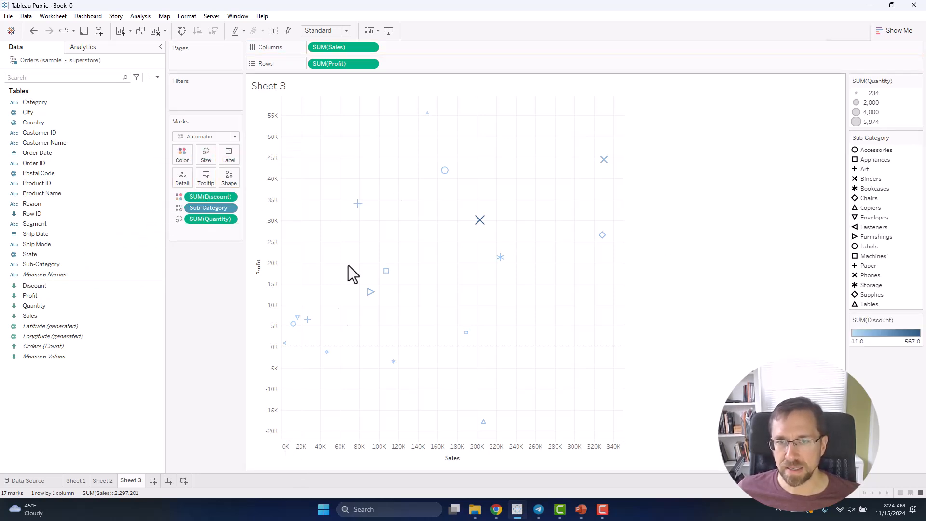
mouse_move(600, 159)
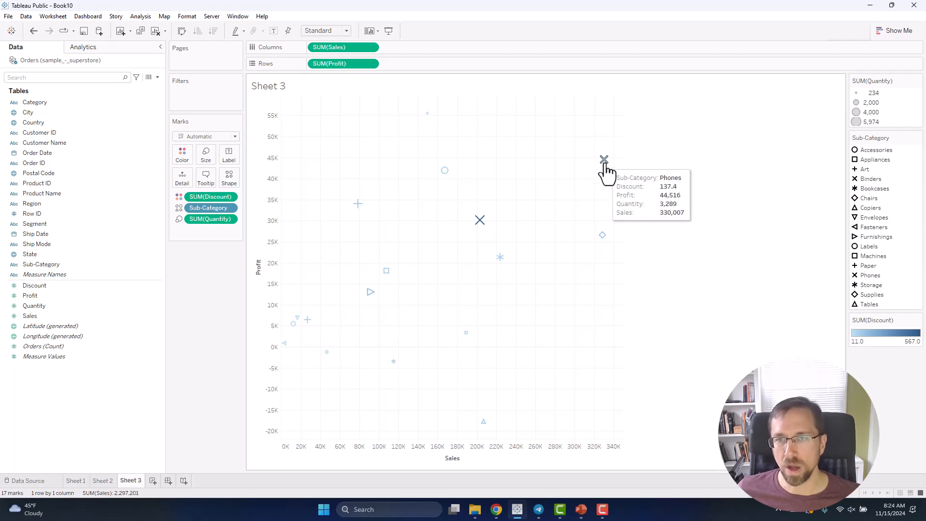
mouse_move(480, 222)
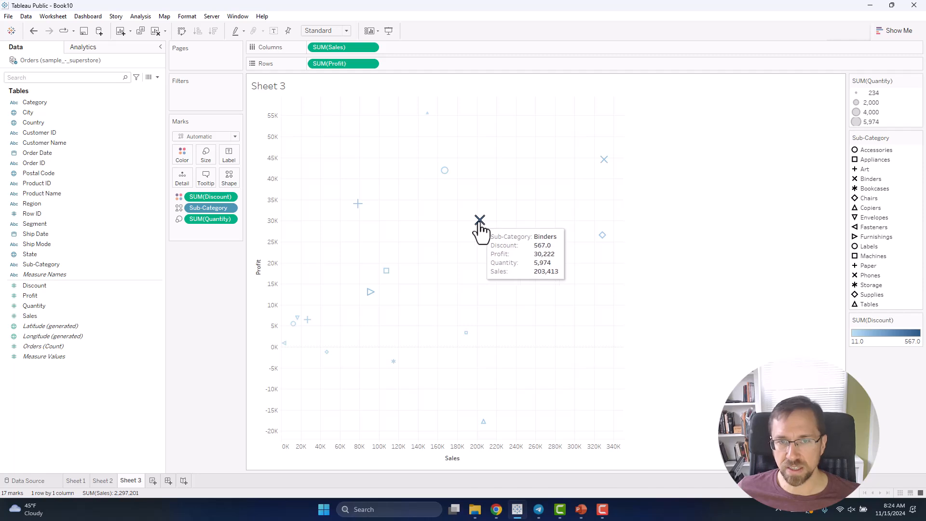
- Change the aggregation of the Discount color field to Average and inspect the marks
click(230, 196)
mouse_move(231, 296)
click(307, 312)
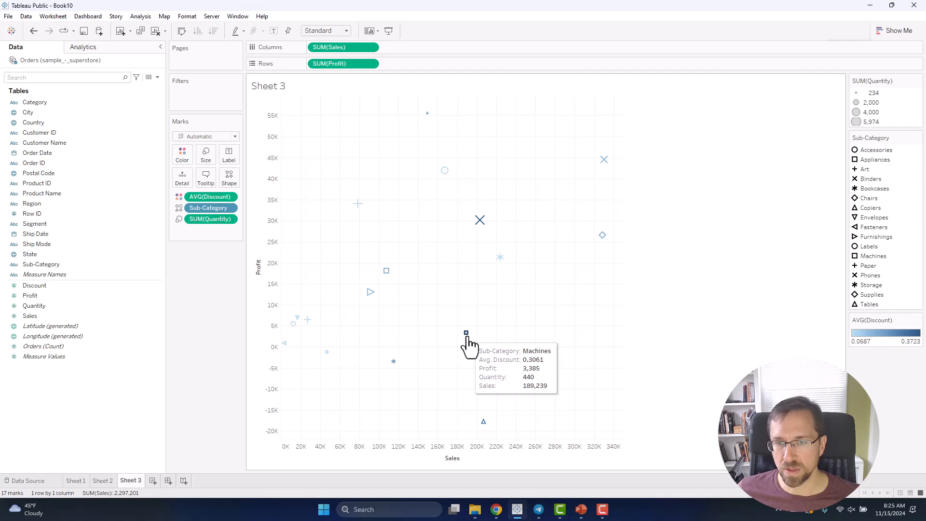
mouse_move(394, 361)
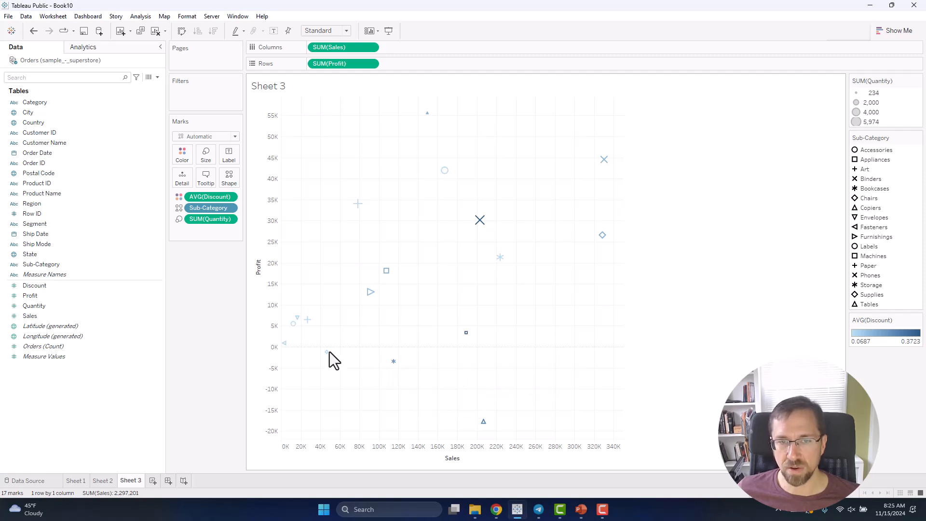
- Inspect the details of the Phones mark in the scatter plot, and clear the selection
mouse_move(299, 322)
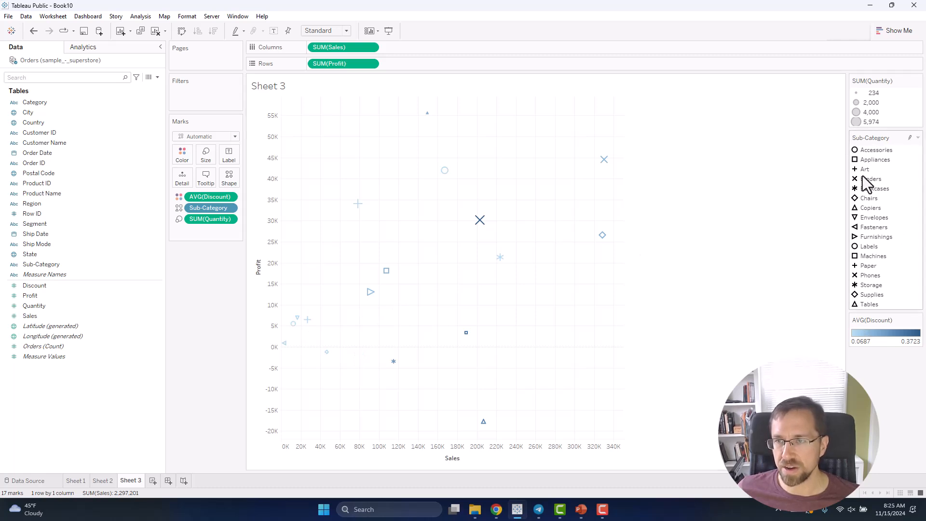
click(604, 160)
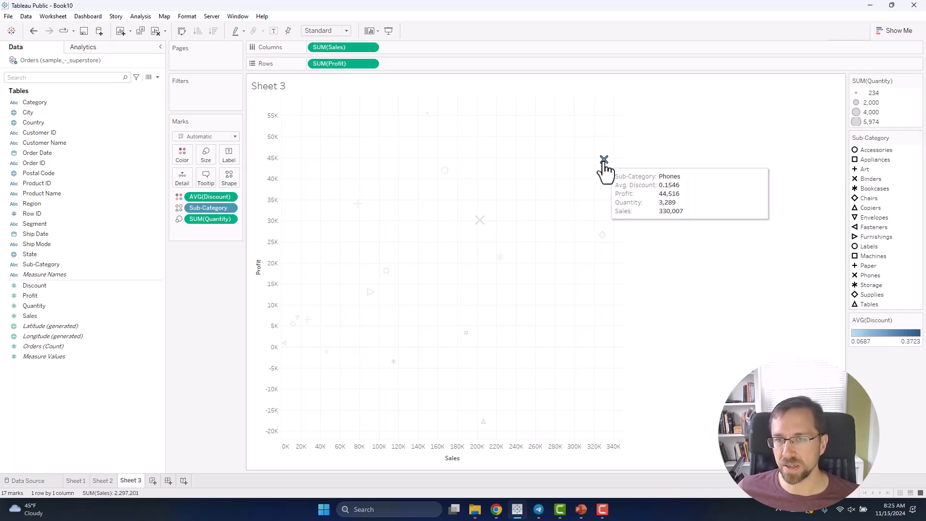
click(730, 329)
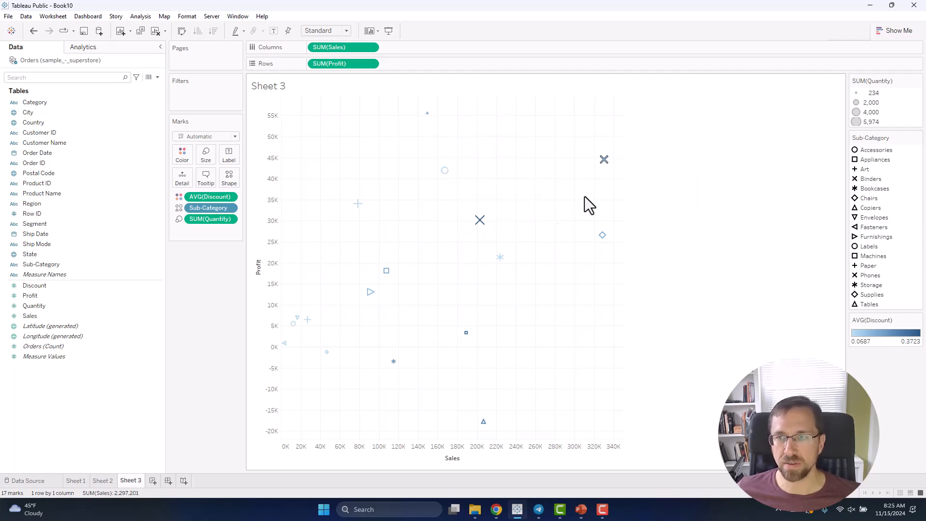
- Create a new worksheet and build a histogram of Sales on it with the suggested chart types
click(152, 481)
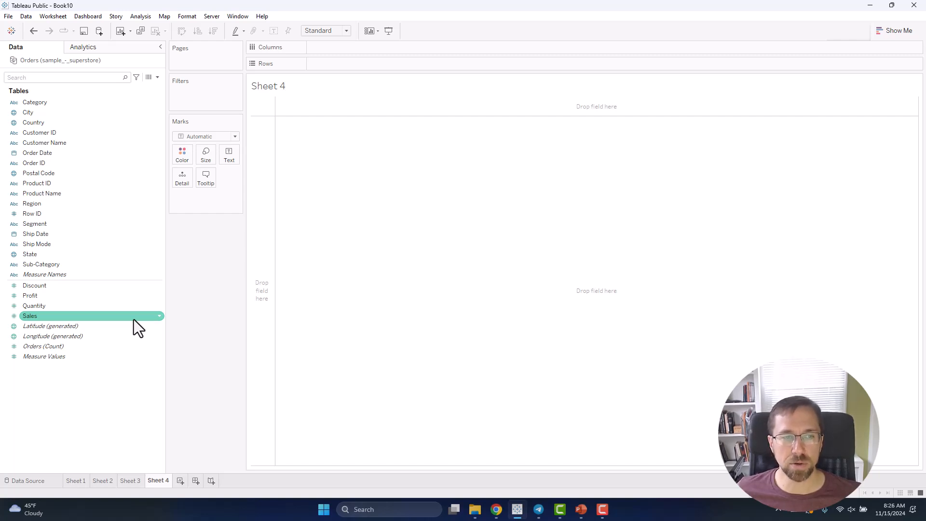
click(909, 31)
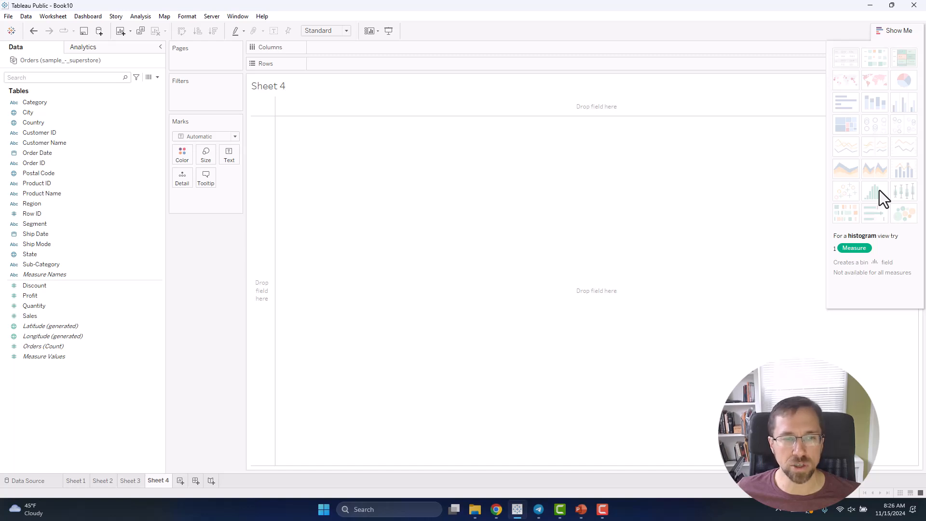
drag(99, 316, 438, 389)
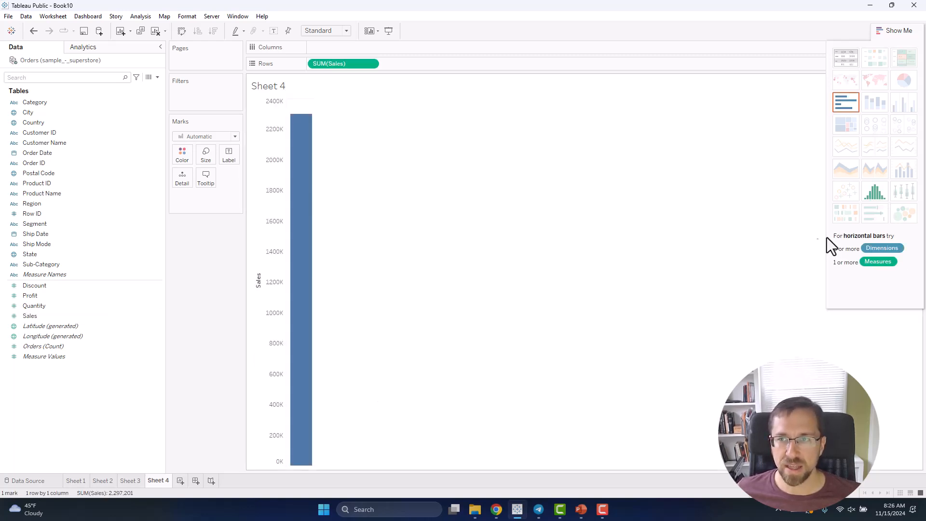
click(873, 195)
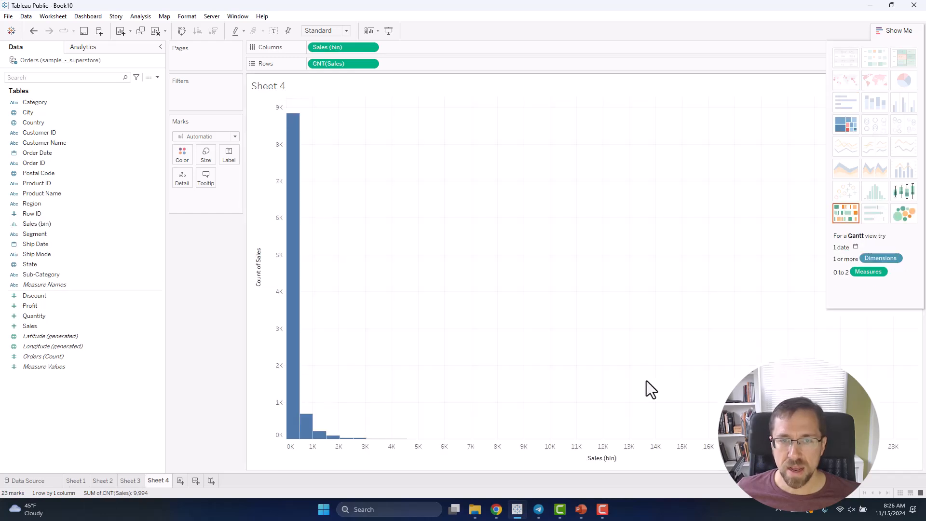
- Inspect the histogram bars and check the bin size in the Sales (bin) field's settings
mouse_move(300, 219)
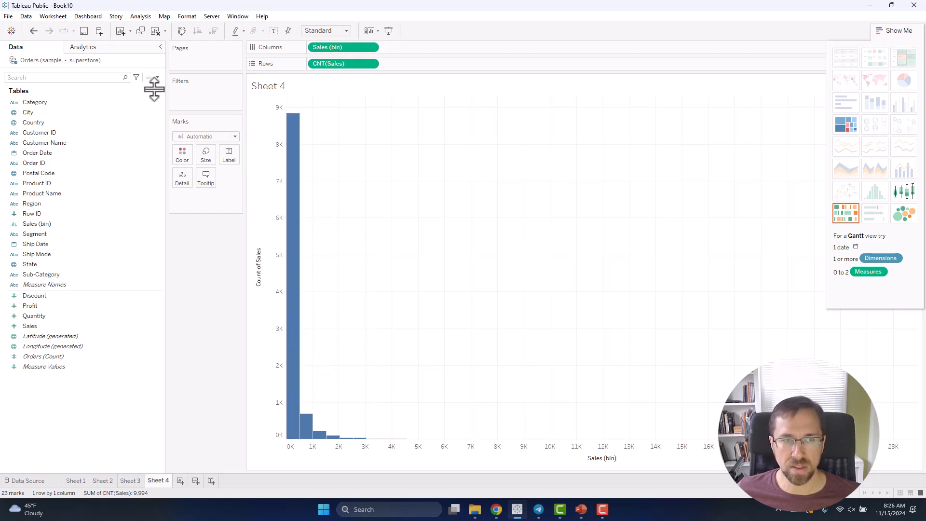
mouse_move(296, 362)
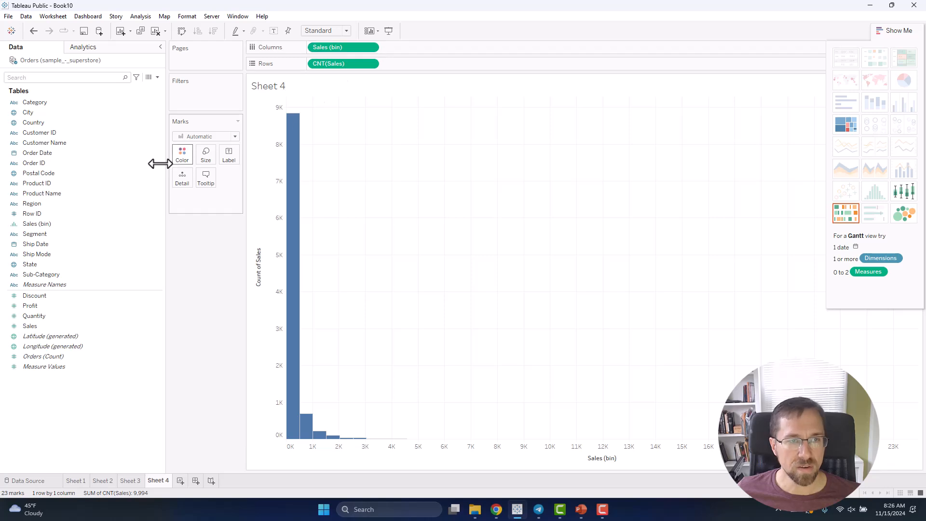
right_click(74, 224)
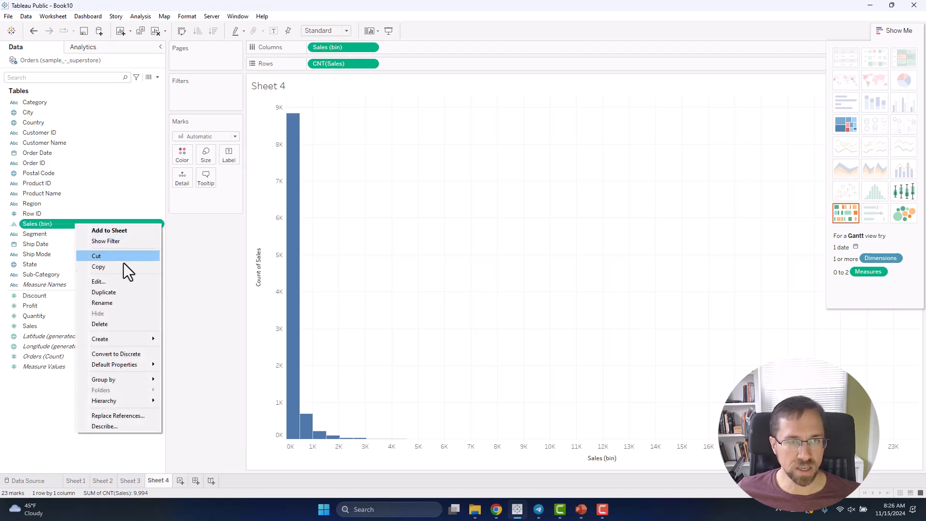
click(124, 282)
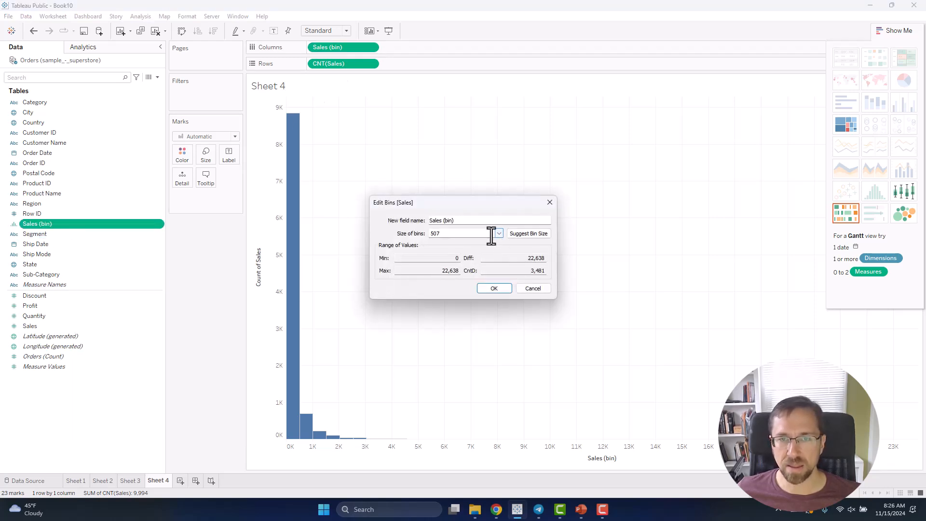
drag(458, 235, 376, 232)
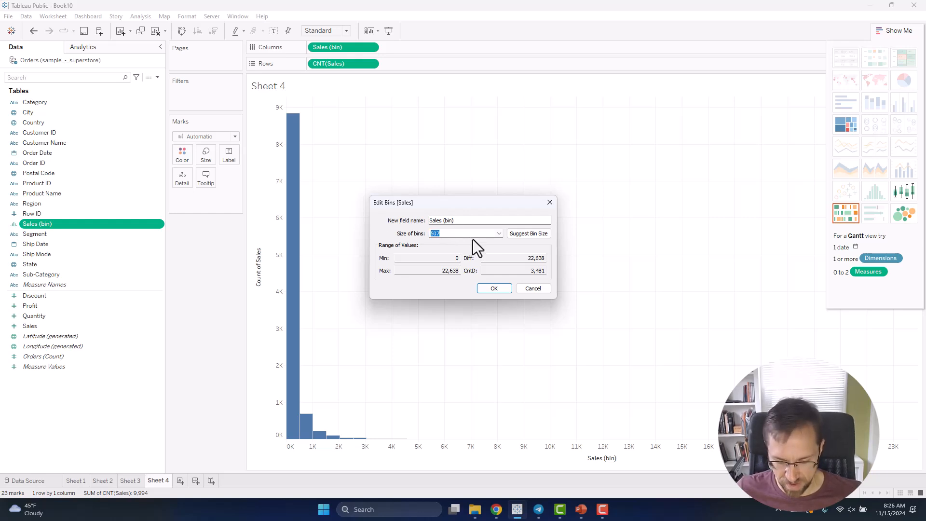
key(Return)
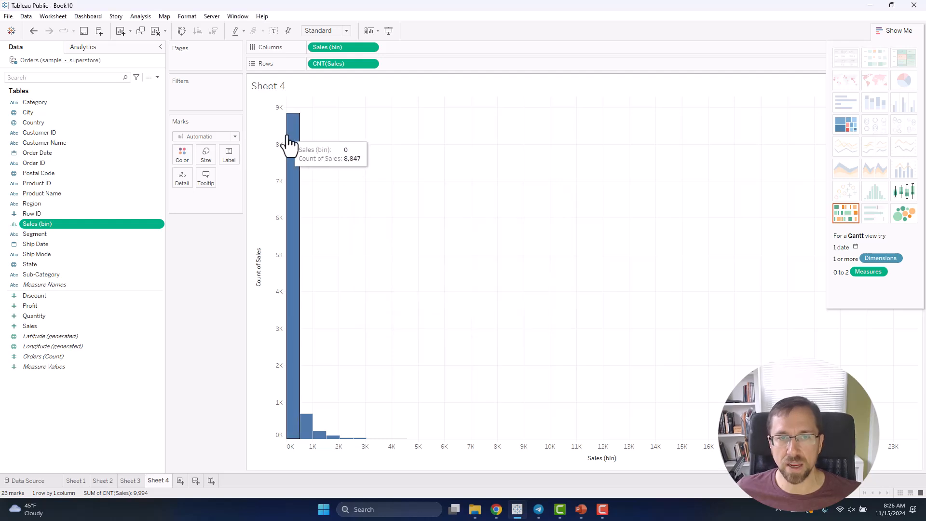
- View the full underlying data of the first histogram bar, sorted ascending by Sales, down to the last row
click(288, 145)
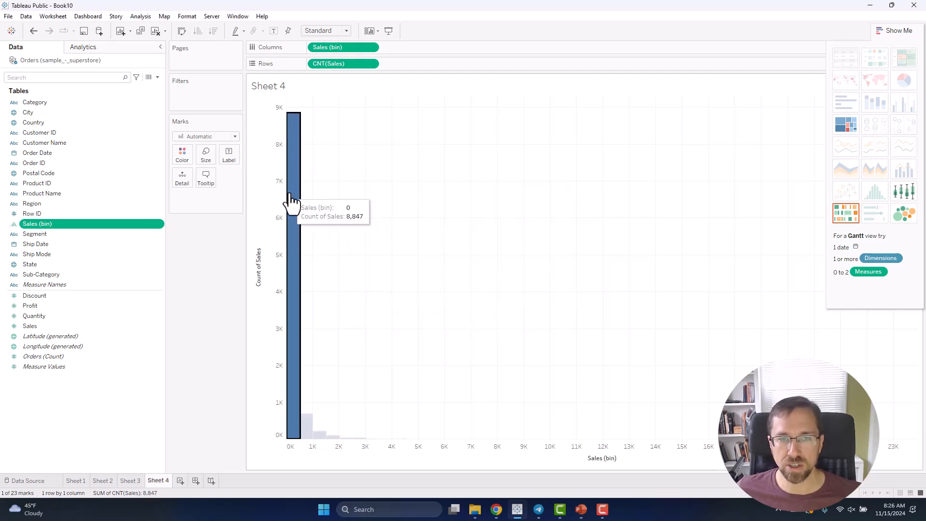
right_click(296, 169)
click(320, 181)
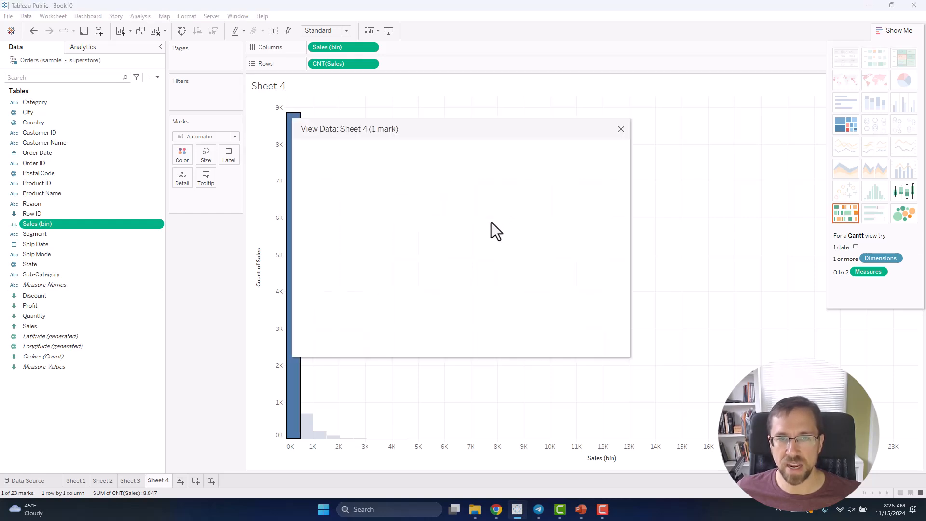
click(323, 182)
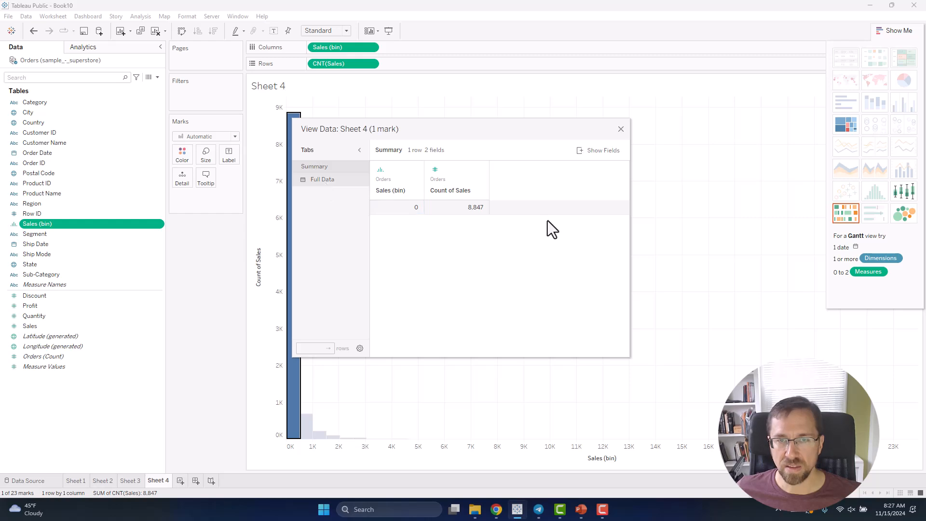
drag(632, 179, 711, 186)
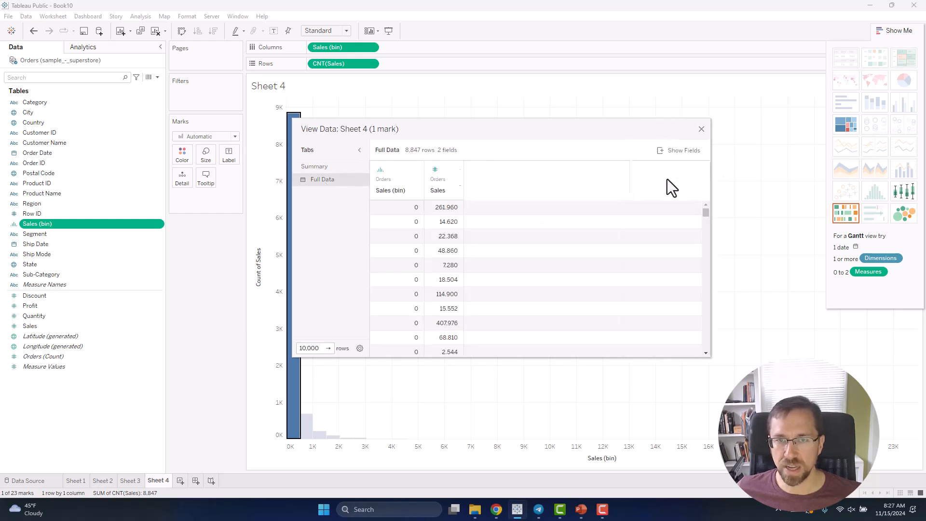
click(452, 190)
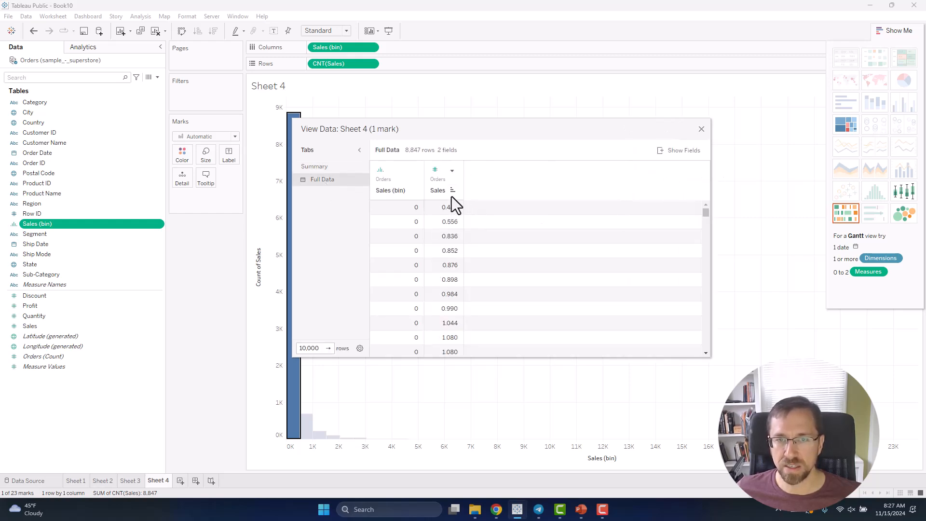
drag(709, 212, 705, 355)
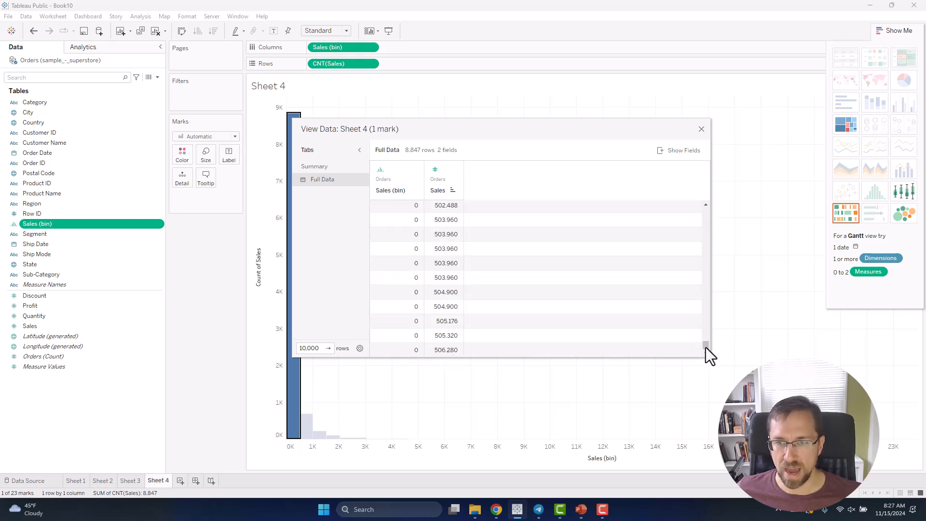
click(702, 128)
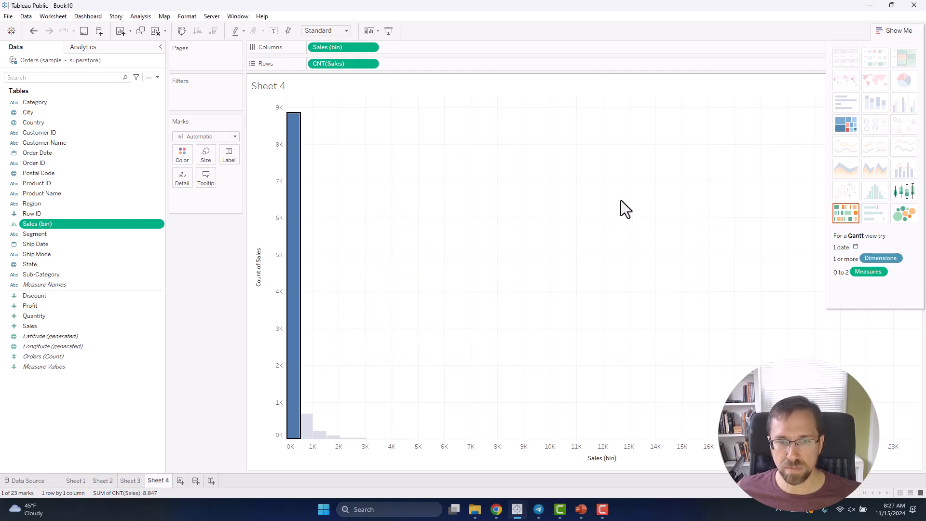
- View the full underlying data of the second histogram bar down to the last row
click(305, 427)
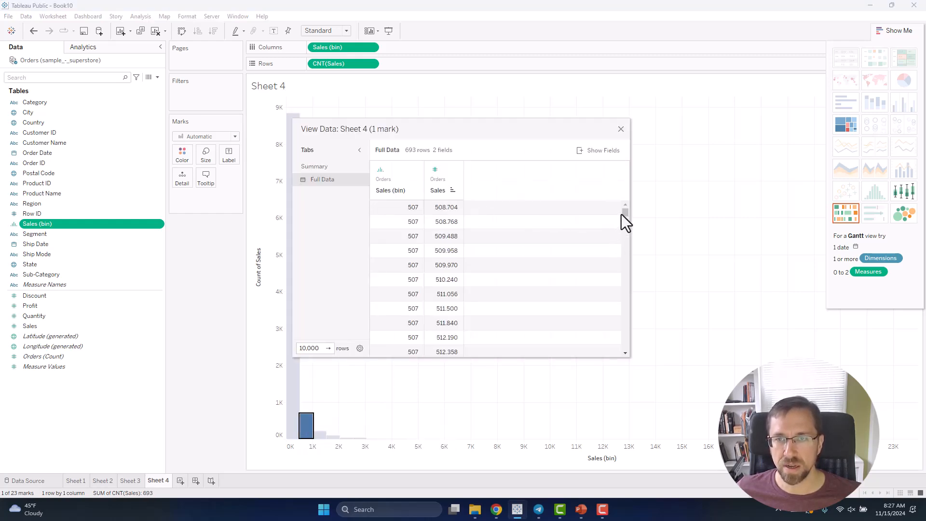
drag(625, 213, 629, 378)
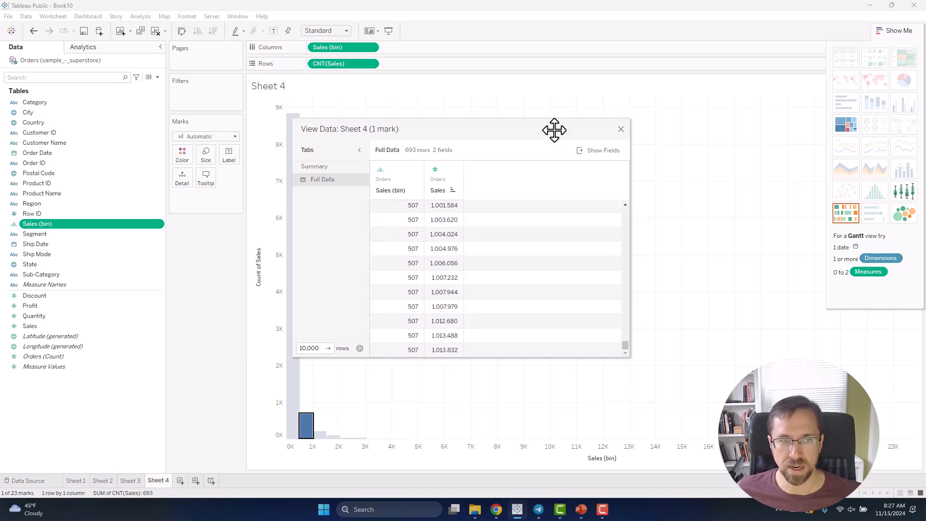
click(620, 130)
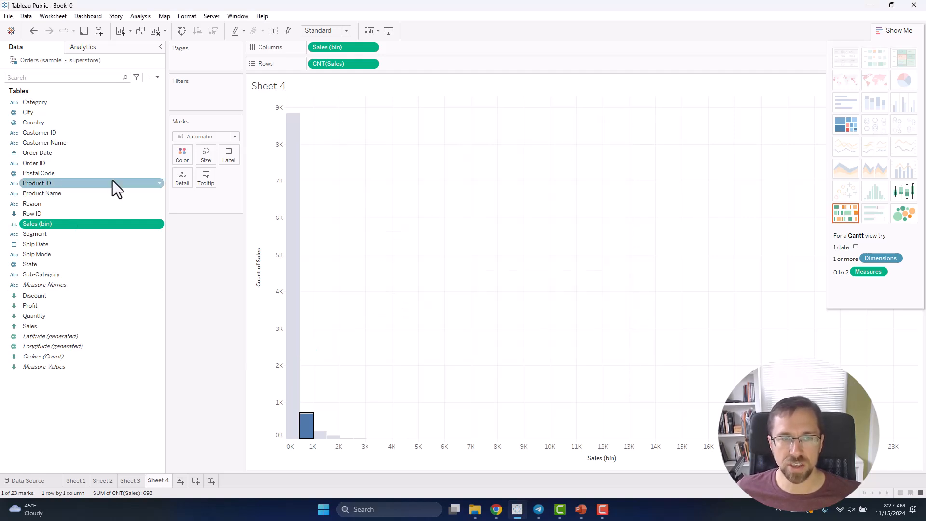
- Set the bin size of the Sales (bin) field to 100 and close the chart type suggestions
right_click(133, 224)
click(196, 300)
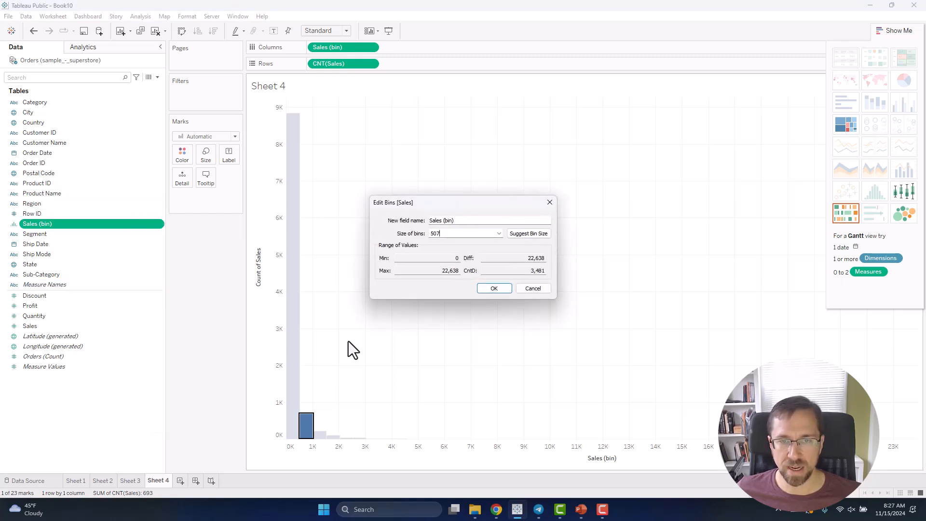
double_click(435, 233)
text(100)
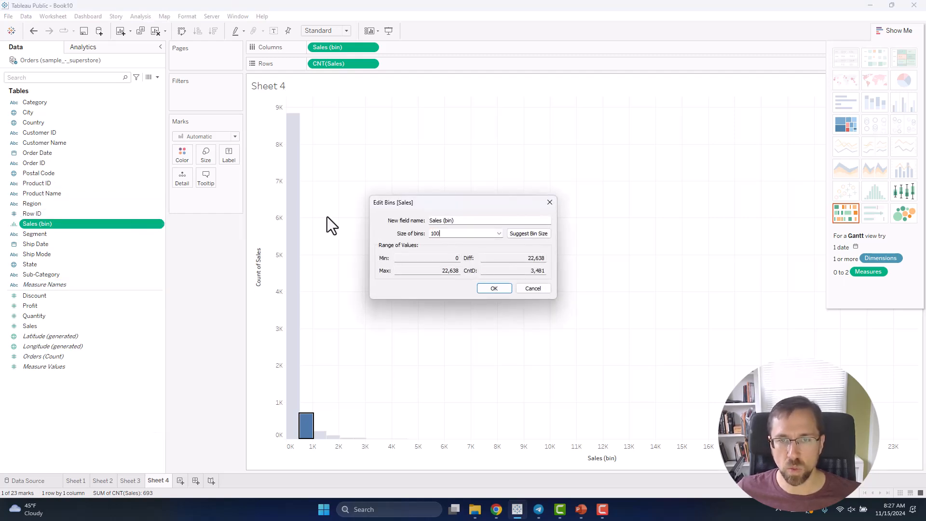
click(489, 289)
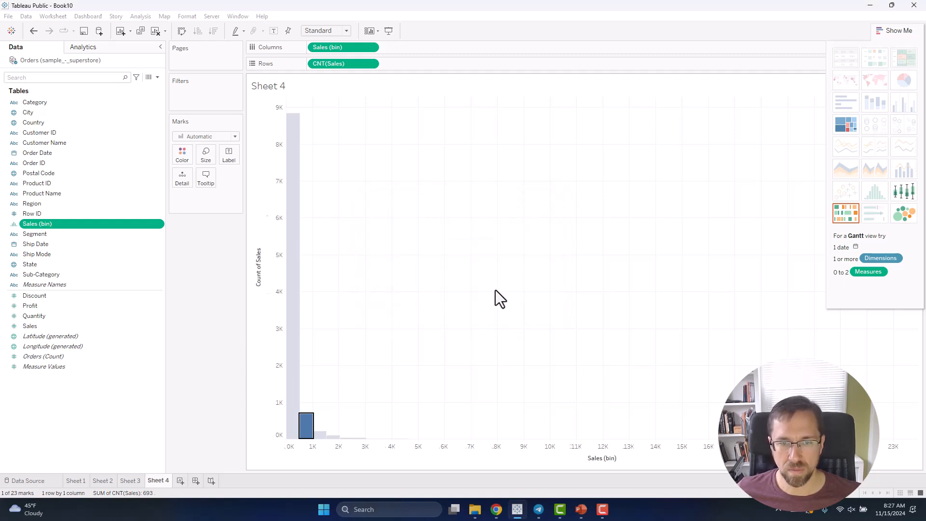
click(898, 32)
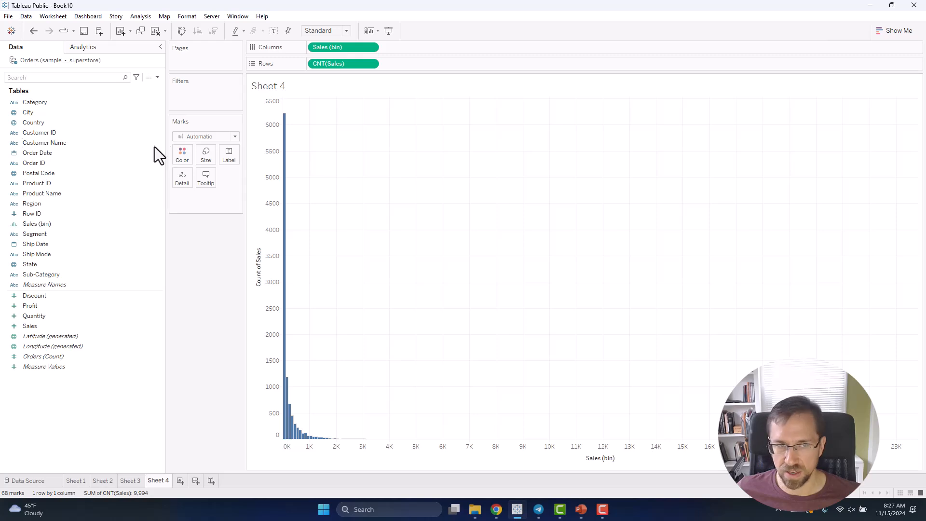
- Filter the histogram on all values of Sales, keeping only values of at most 5000
click(45, 327)
drag(45, 327, 190, 100)
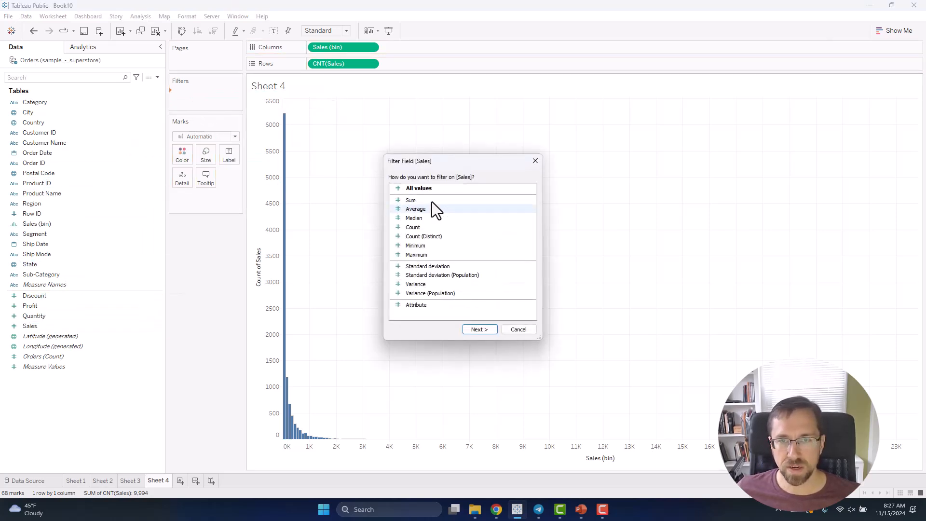
click(482, 330)
text(5000)
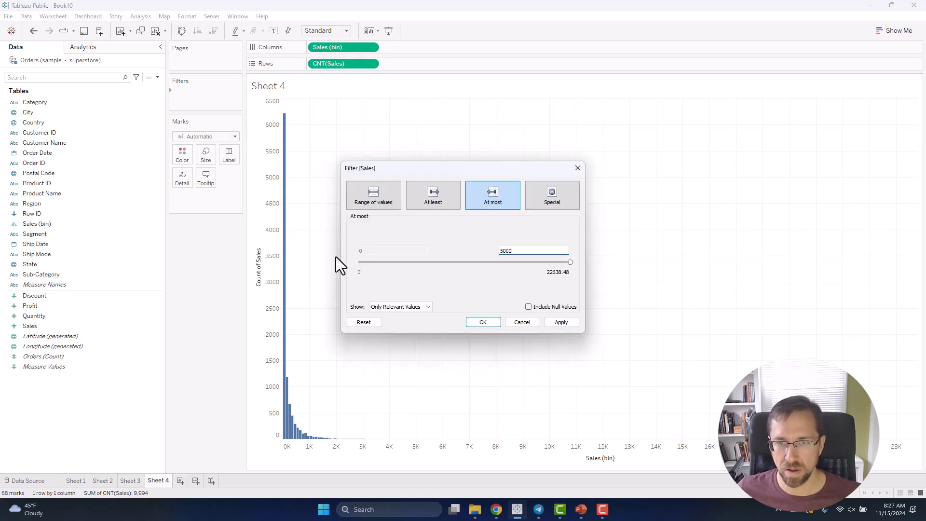
key(Return)
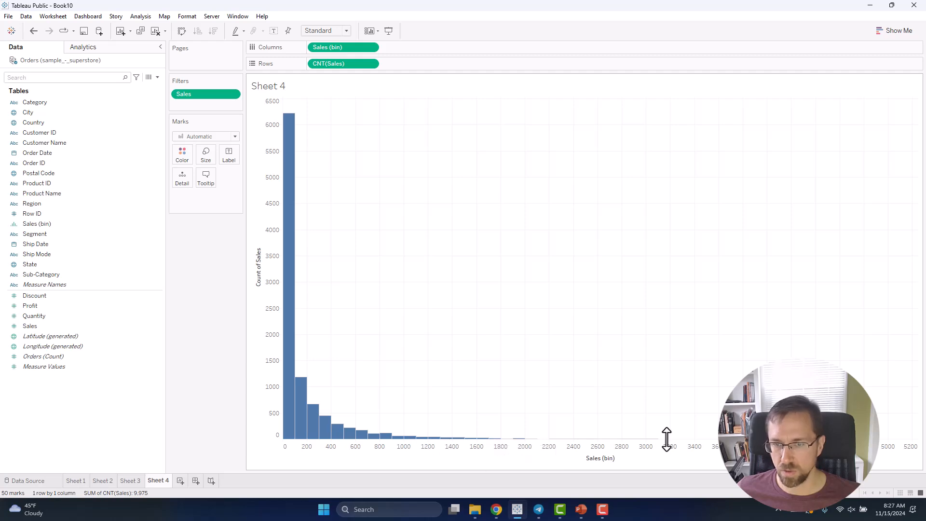
- View the full data behind the filtered histogram's first bar, trying different sort orders on Sales
mouse_move(290, 327)
right_click(291, 154)
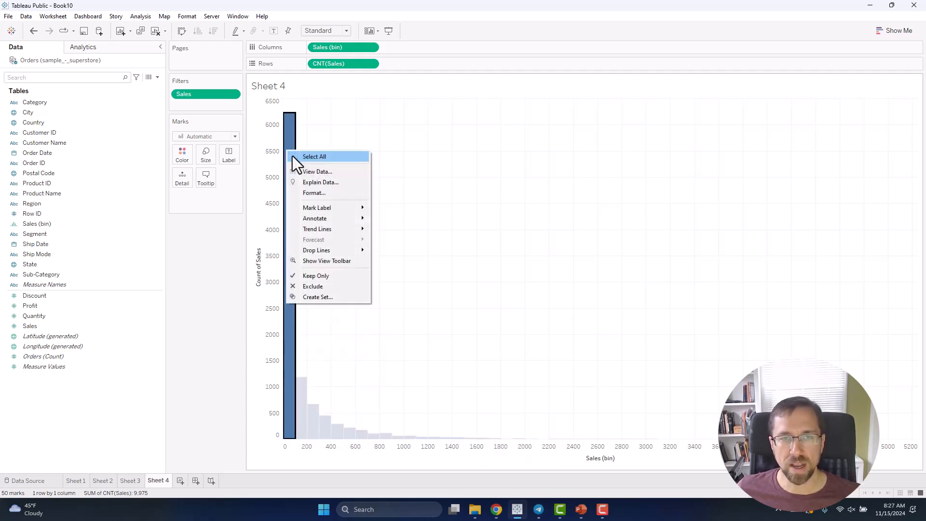
click(318, 172)
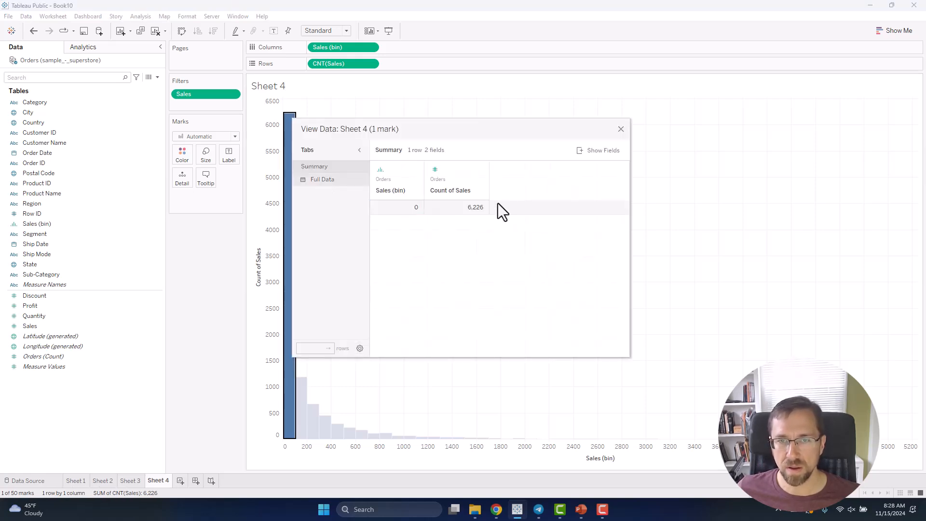
click(453, 190)
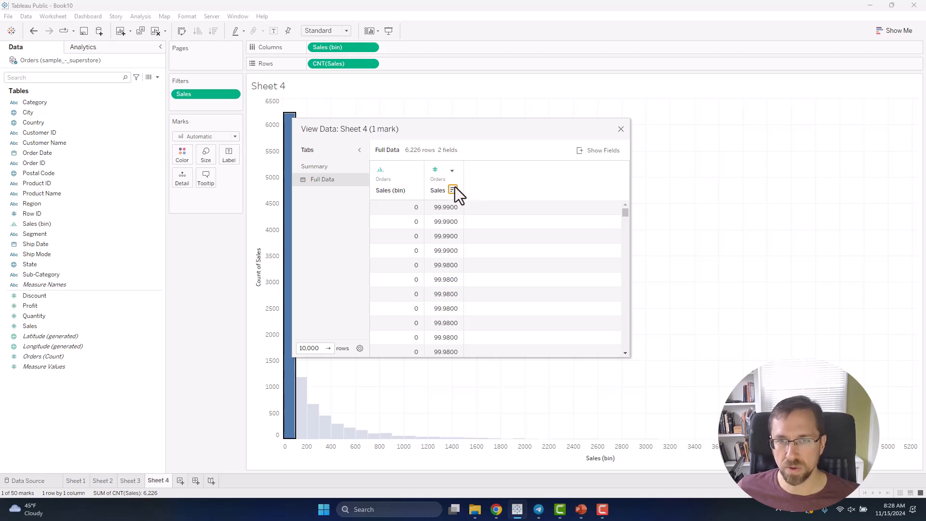
click(453, 190)
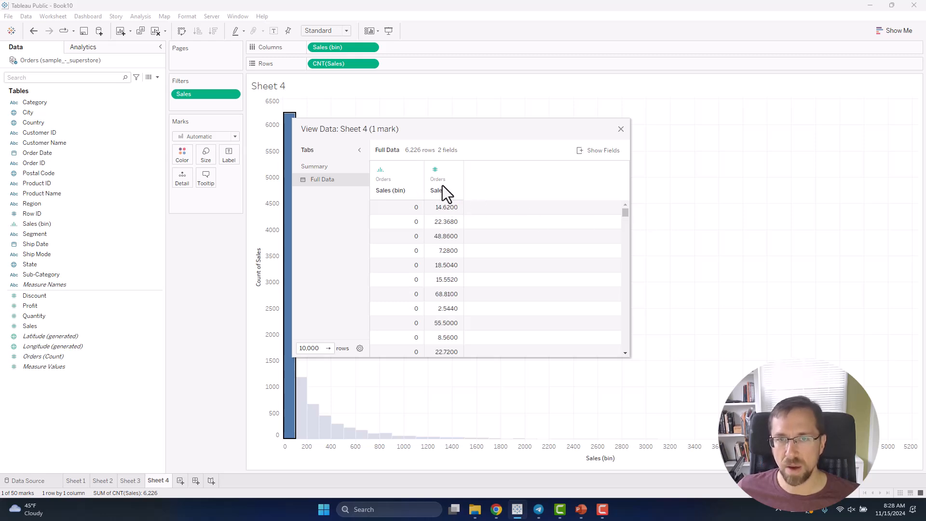
click(620, 129)
mouse_move(295, 143)
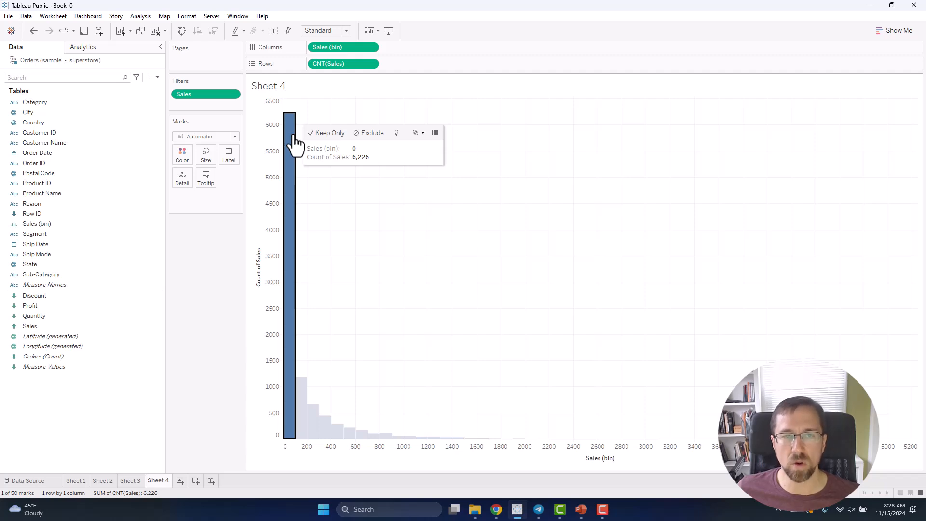
- View the full data behind the histogram's fourth bar, sorted ascending by Sales, down to the last row, and clear the selection
mouse_move(307, 414)
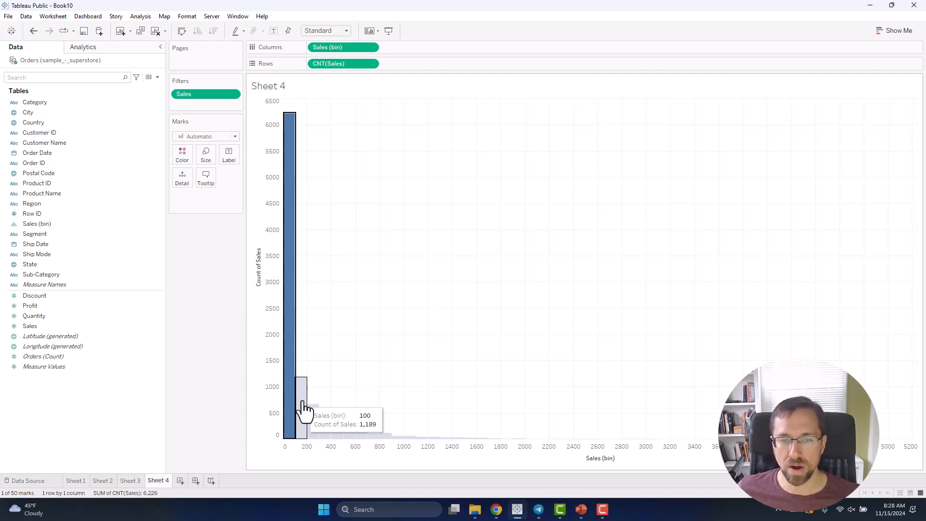
click(331, 436)
right_click(332, 437)
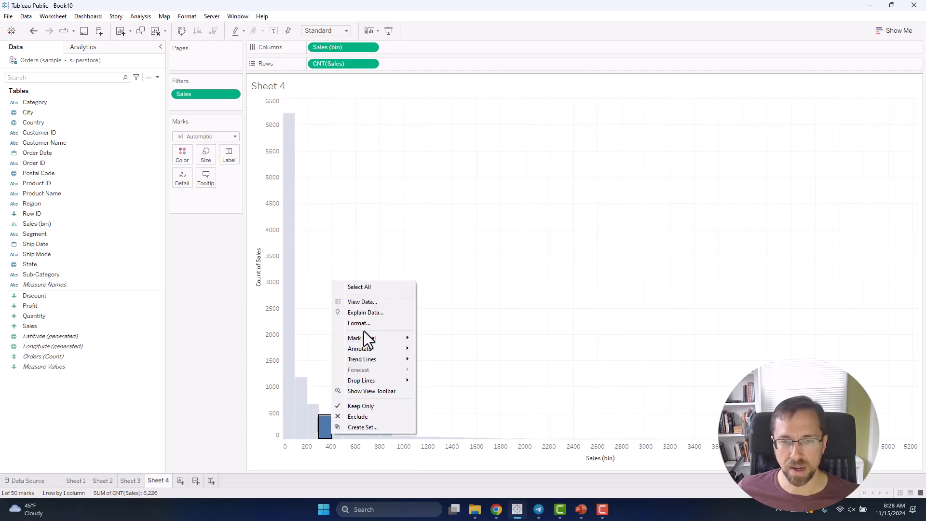
click(364, 298)
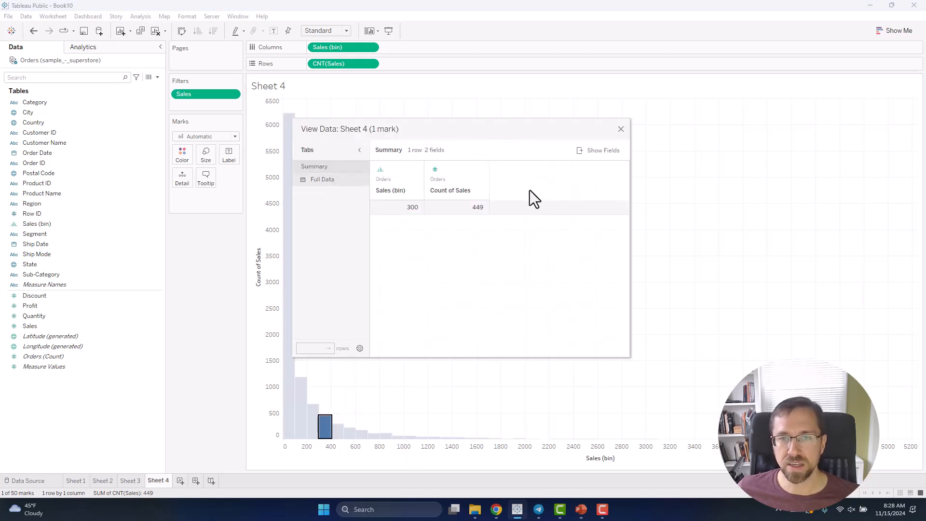
click(454, 189)
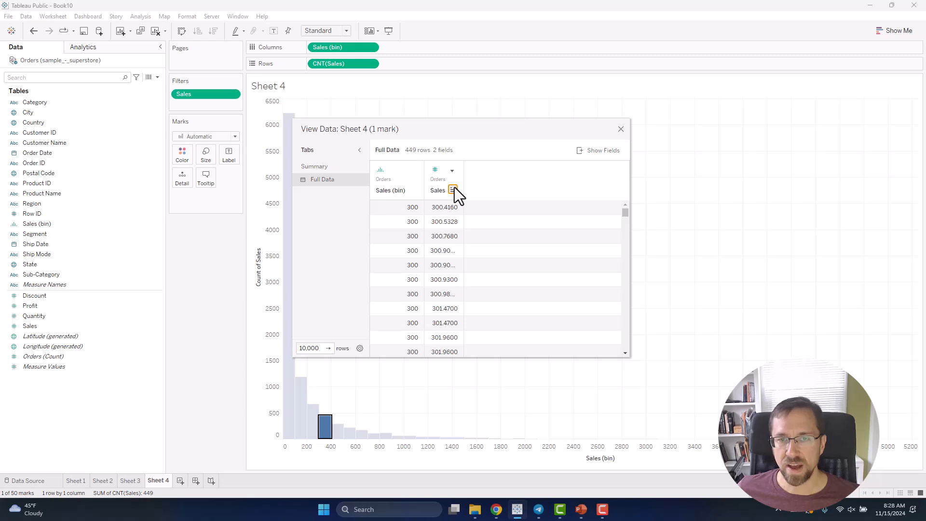
drag(626, 212, 626, 395)
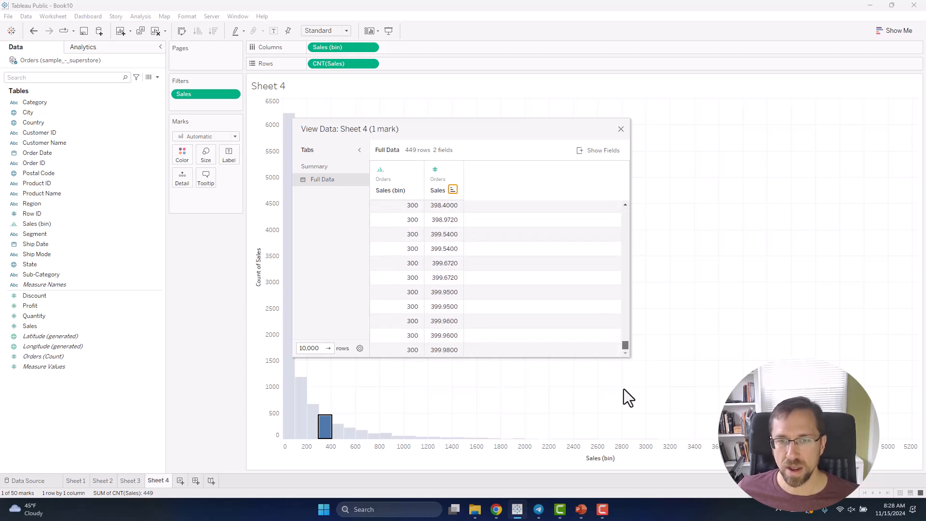
click(622, 129)
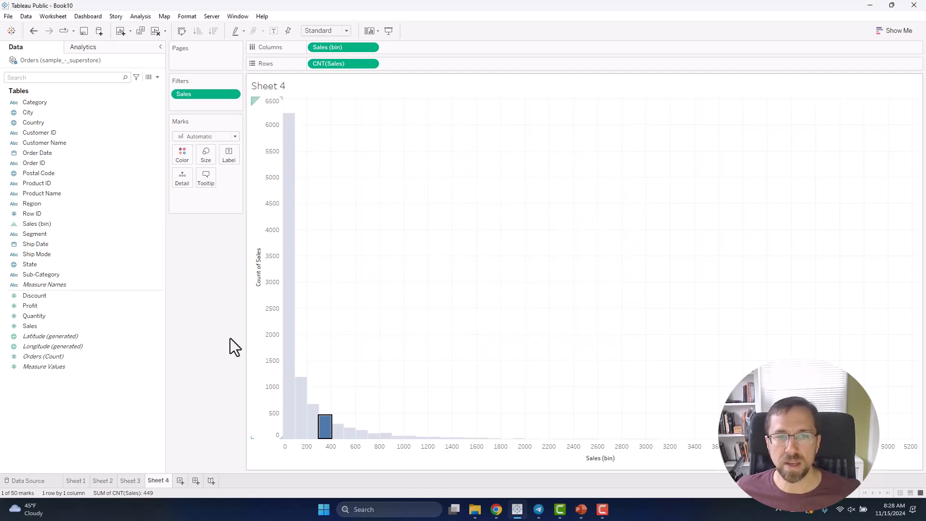
key(Escape)
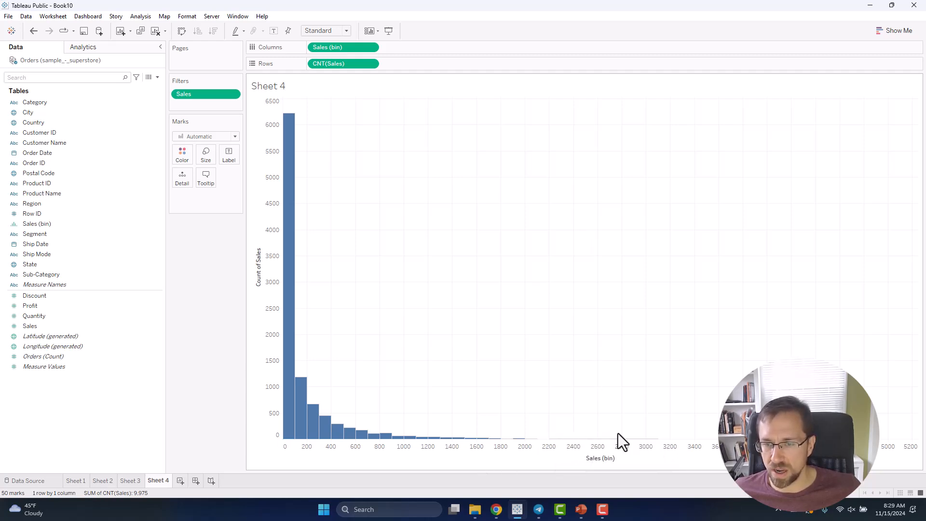
- Remove the Sales filter from the histogram and view the full data behind the bar with the highest Sales bin
mouse_move(650, 440)
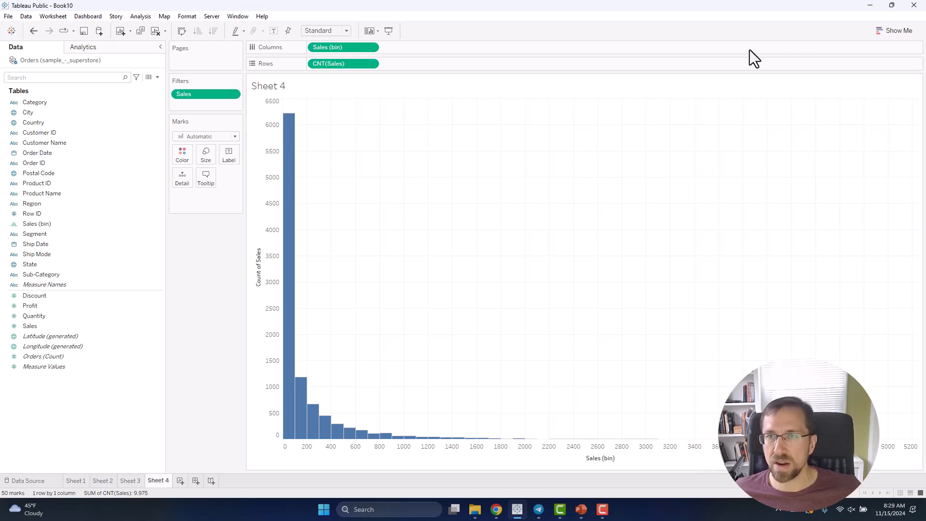
drag(204, 96, 212, 405)
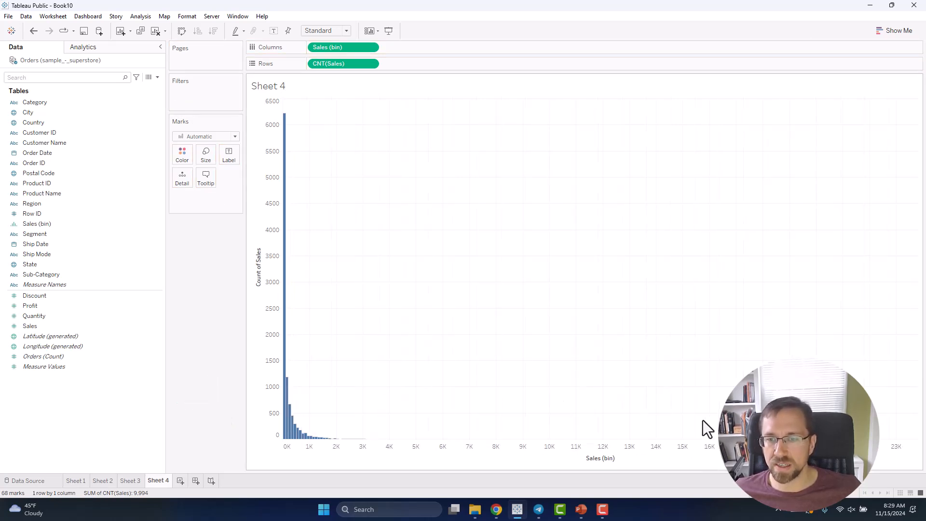
click(890, 448)
right_click(889, 446)
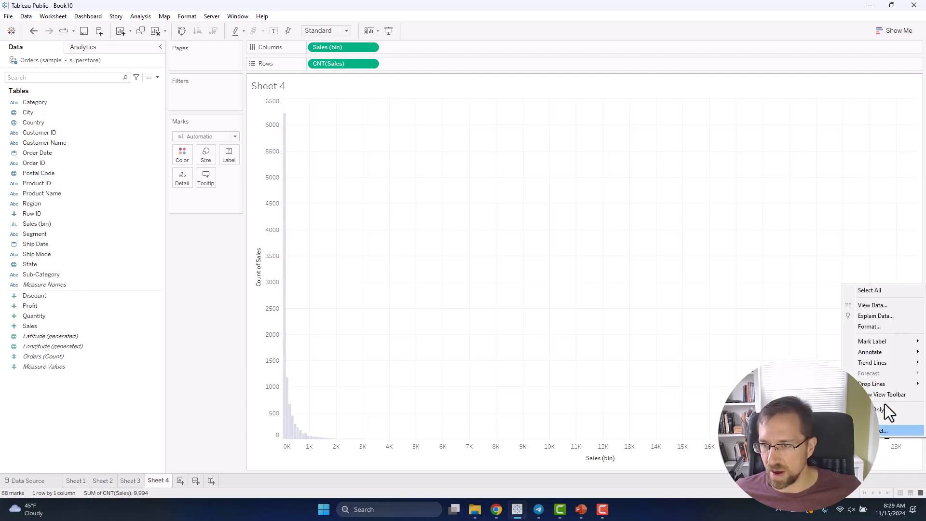
click(863, 306)
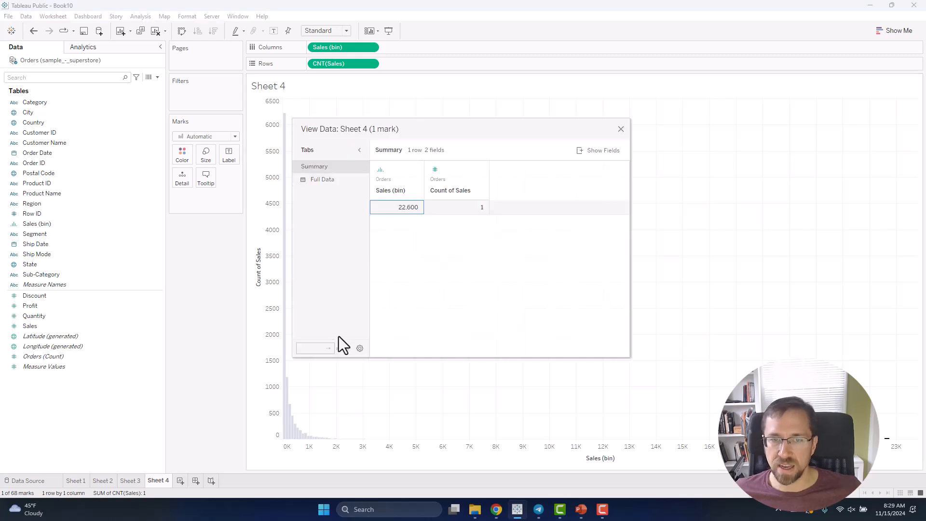
click(322, 179)
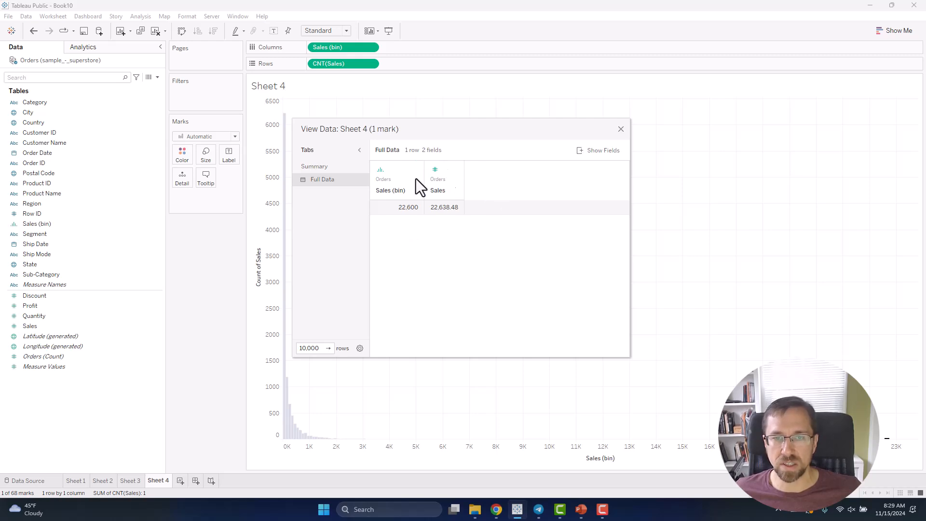
click(620, 130)
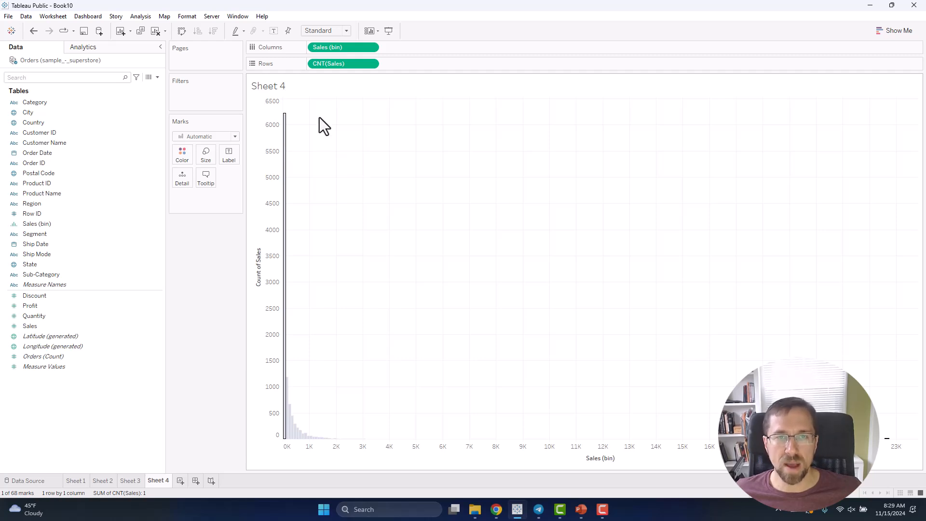
- Apply a Percent of Total quick table calculation to CNT(Sales) and check the shares of the first two bars
click(371, 63)
click(371, 62)
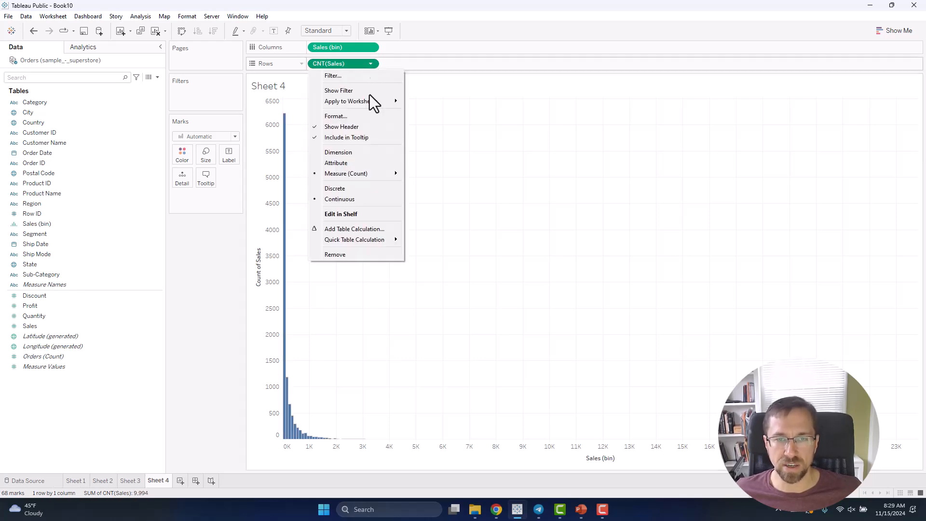
mouse_move(366, 242)
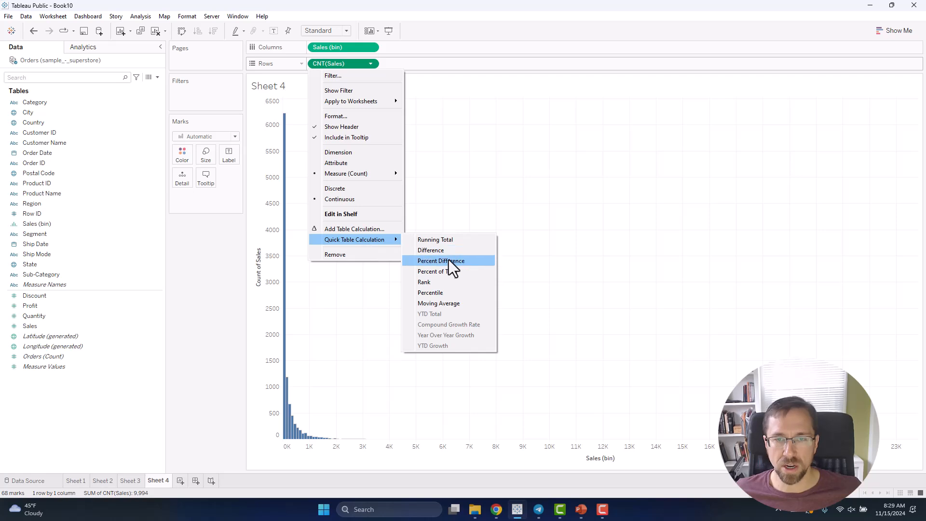
click(448, 273)
mouse_move(285, 172)
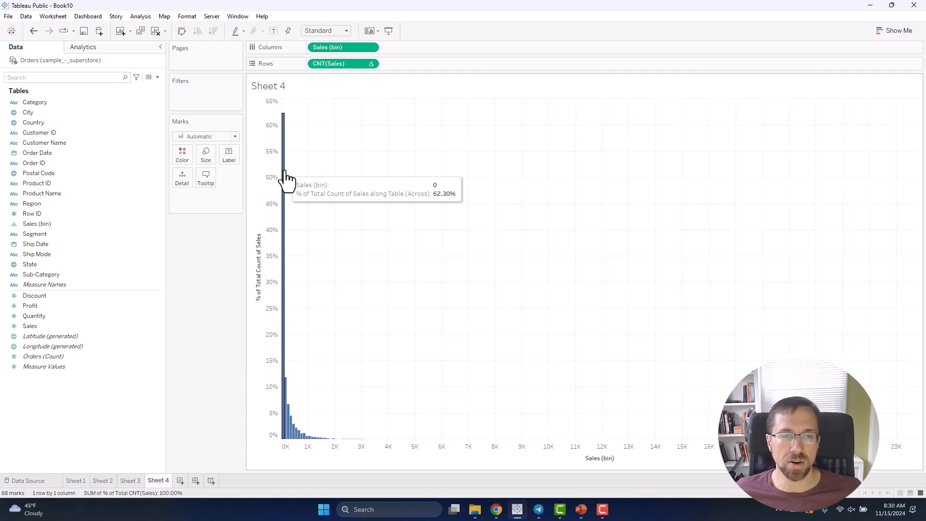
mouse_move(286, 386)
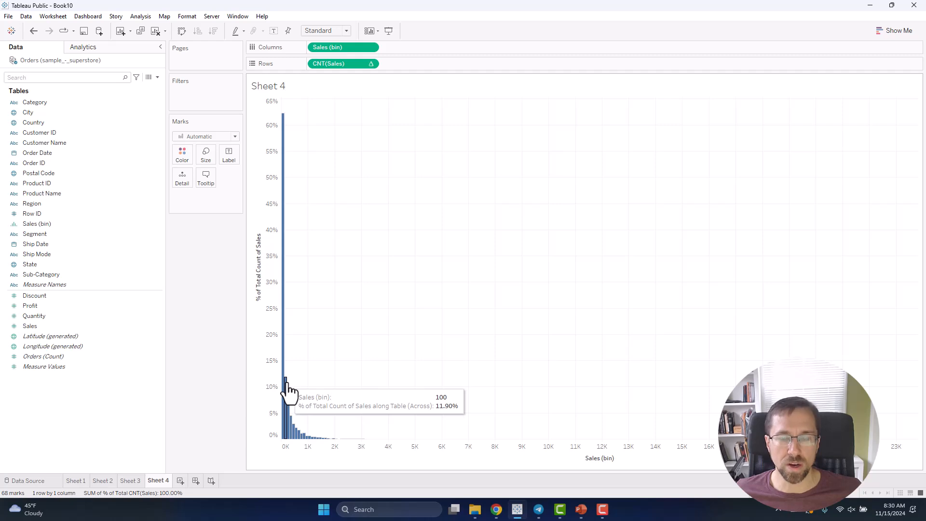
- Create a new worksheet and build a table with Ship Mode and Segment on Rows and Sub-Category on Columns
click(180, 481)
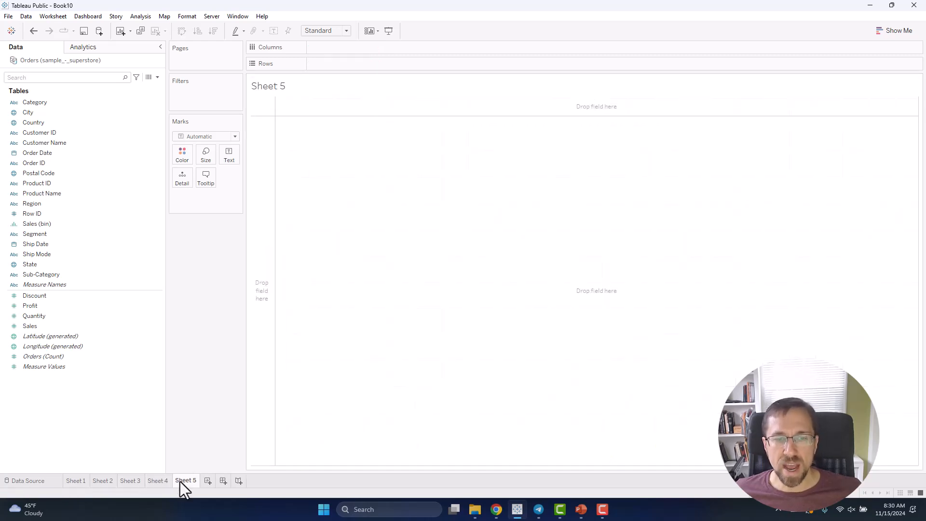
click(892, 30)
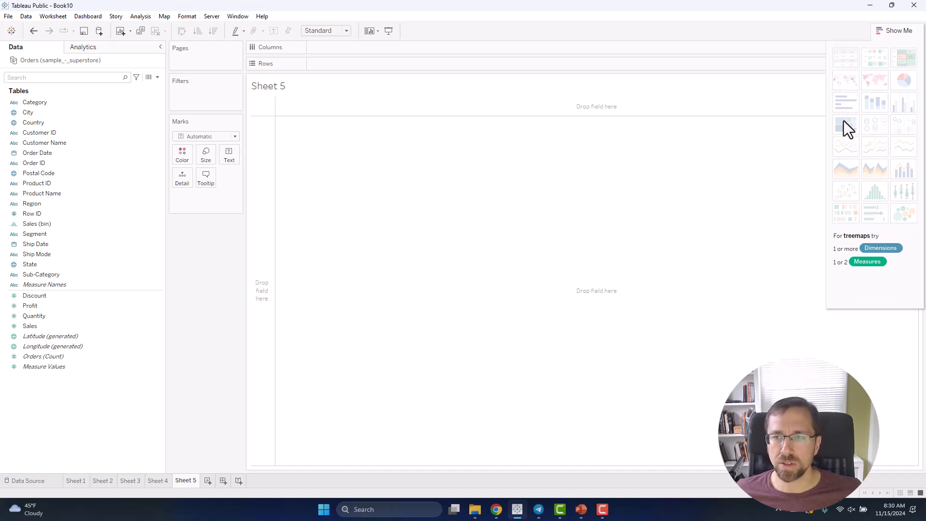
double_click(77, 254)
click(81, 276)
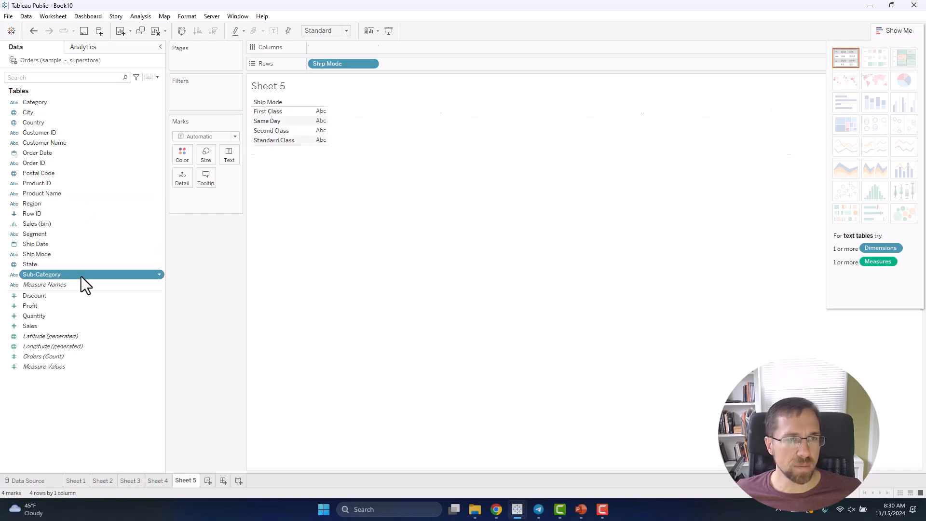
double_click(81, 277)
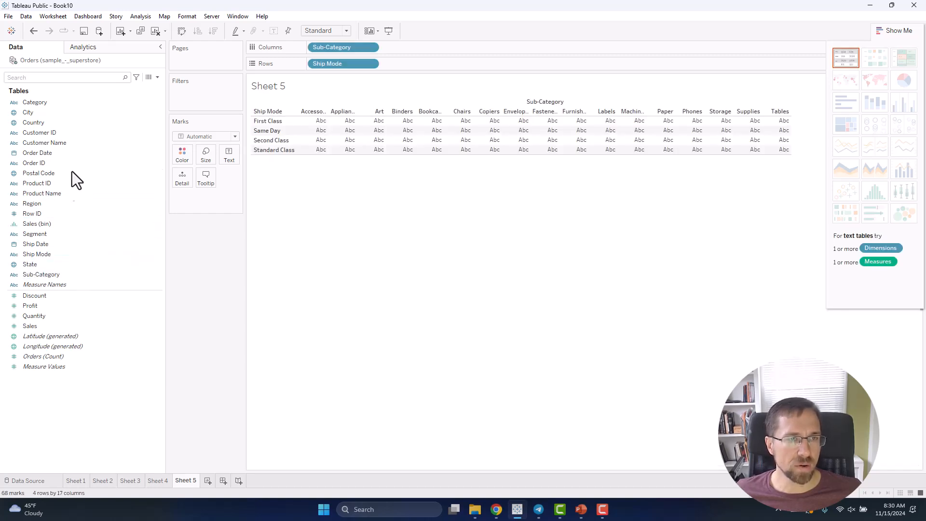
double_click(61, 236)
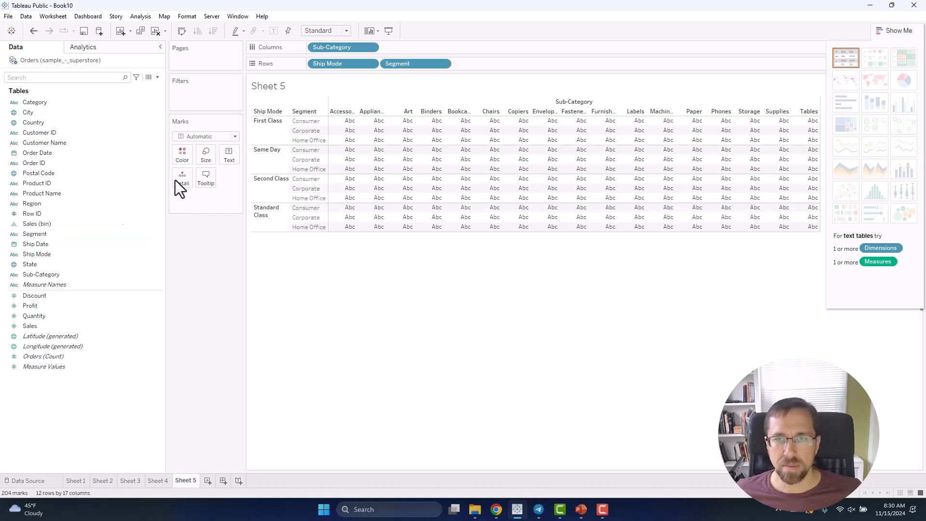
click(895, 30)
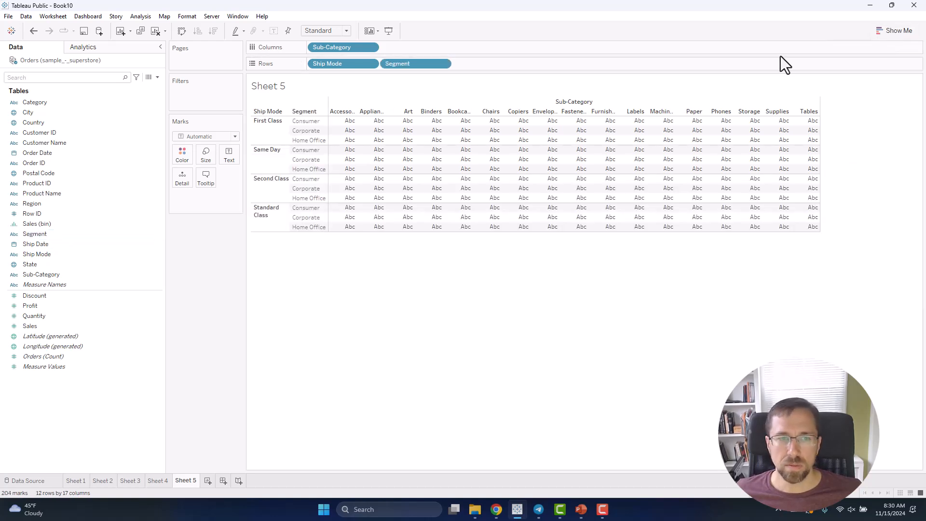
- Add the Sales and Profit measures to the table and convert it to a treemap
double_click(60, 326)
double_click(58, 308)
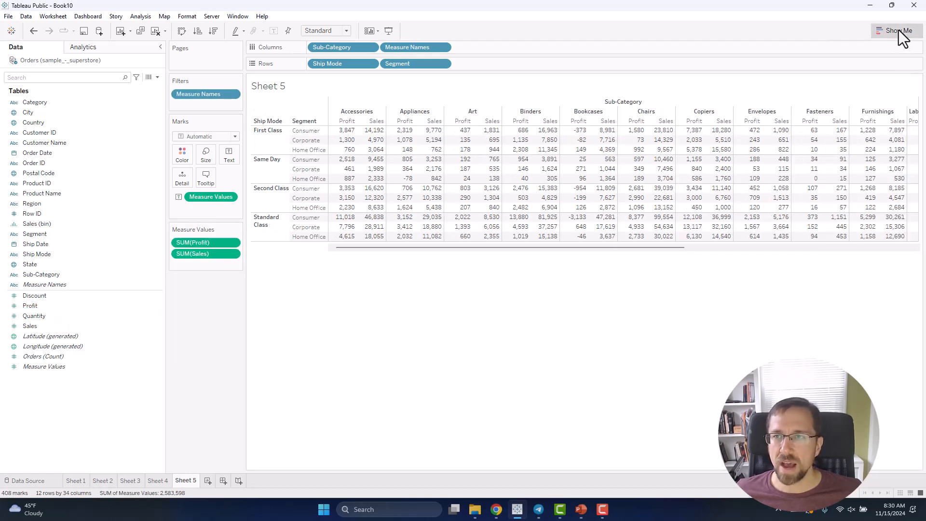
click(898, 30)
click(847, 125)
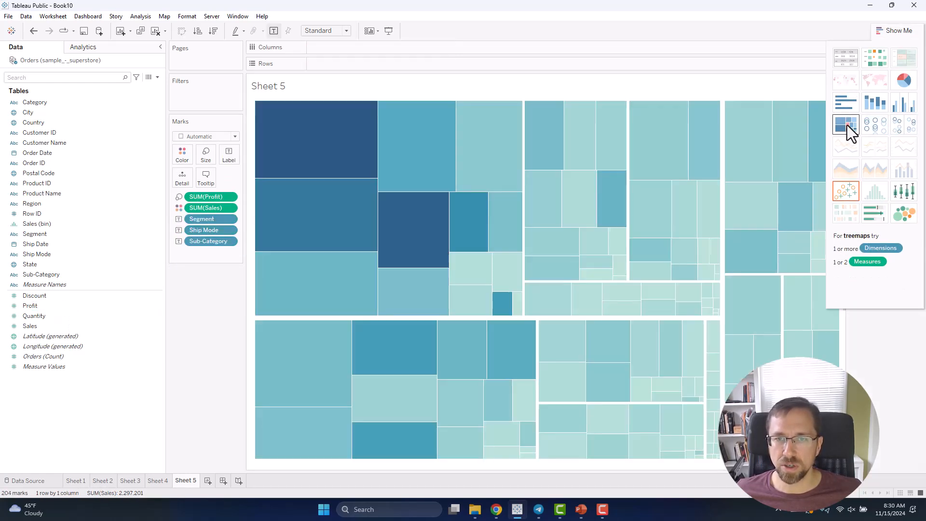
click(897, 33)
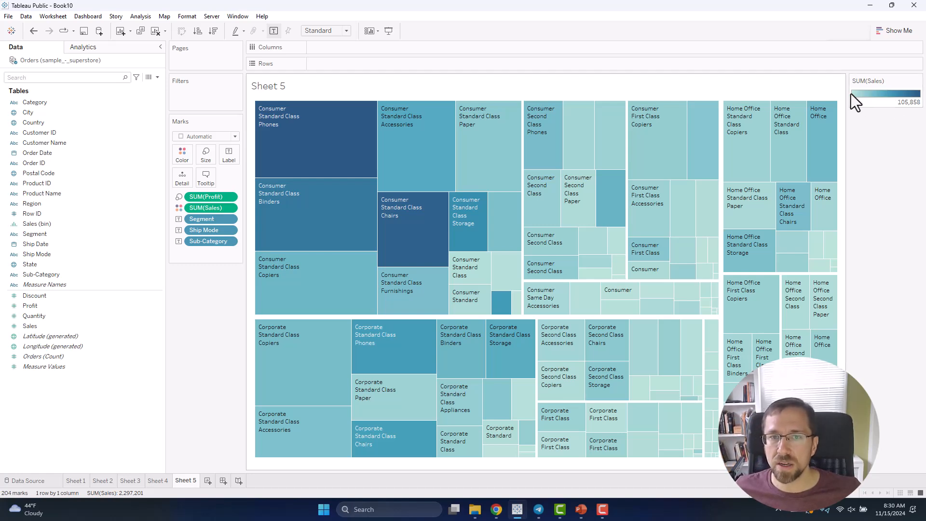
- Examine the Profit and Sales of individual treemap blocks, including Consumer Standard Class Phones, Binders and Chairs, against the color legend
mouse_move(320, 150)
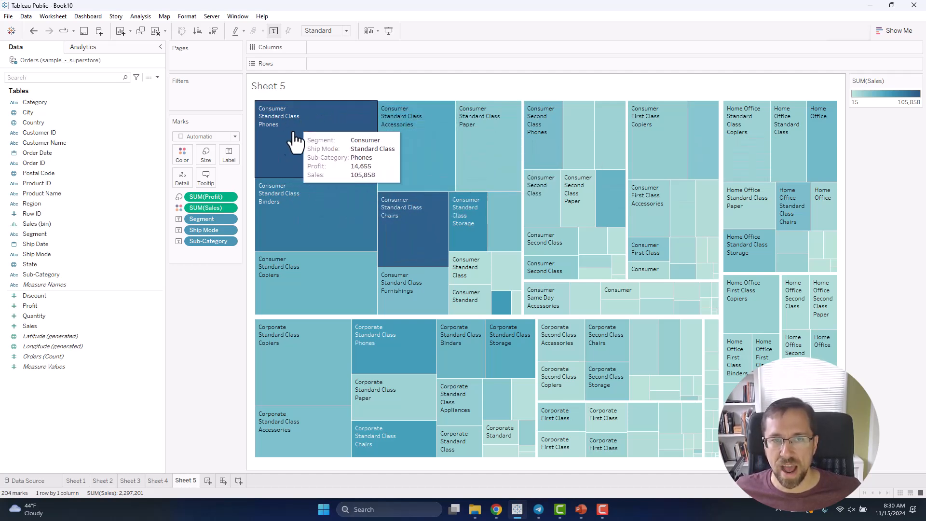
mouse_move(296, 207)
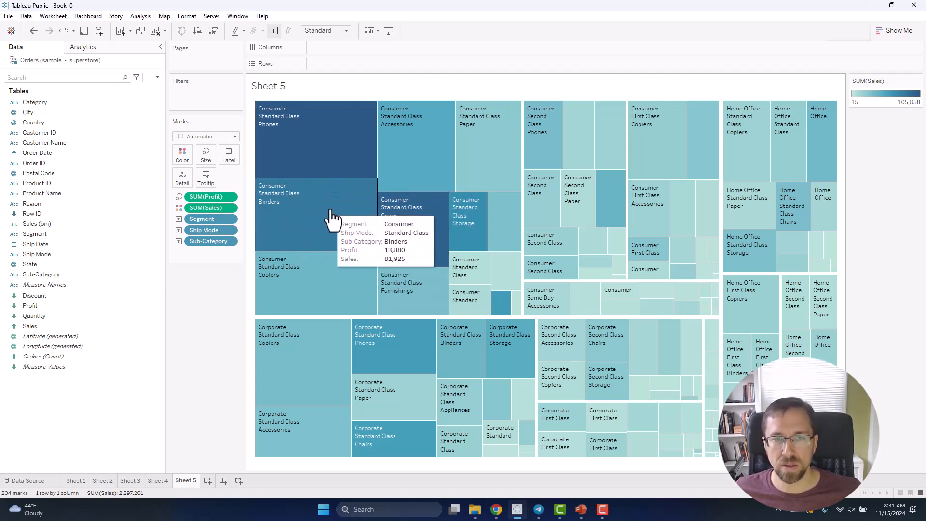
click(314, 206)
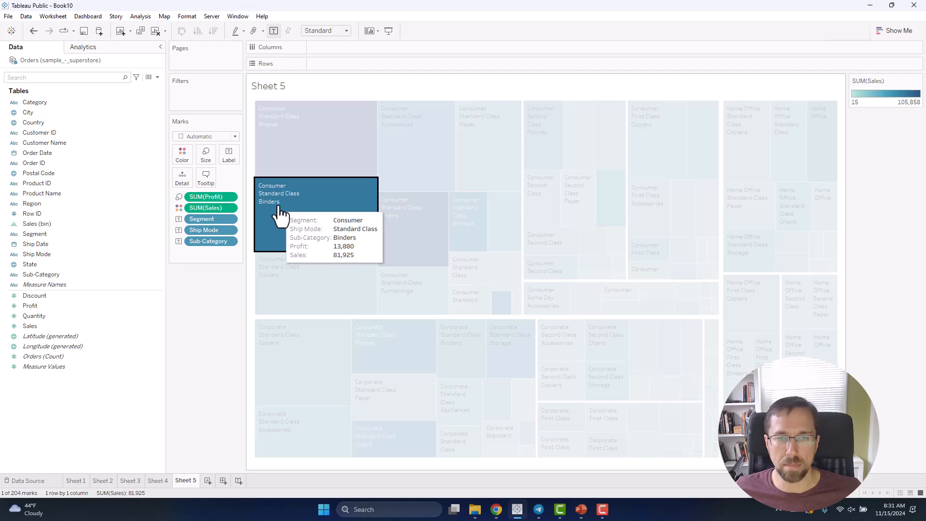
key(Escape)
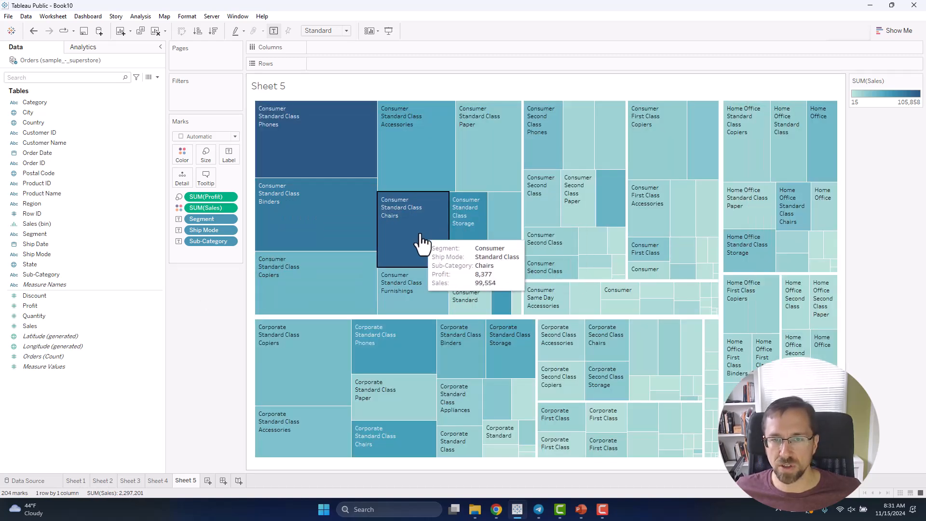
click(372, 234)
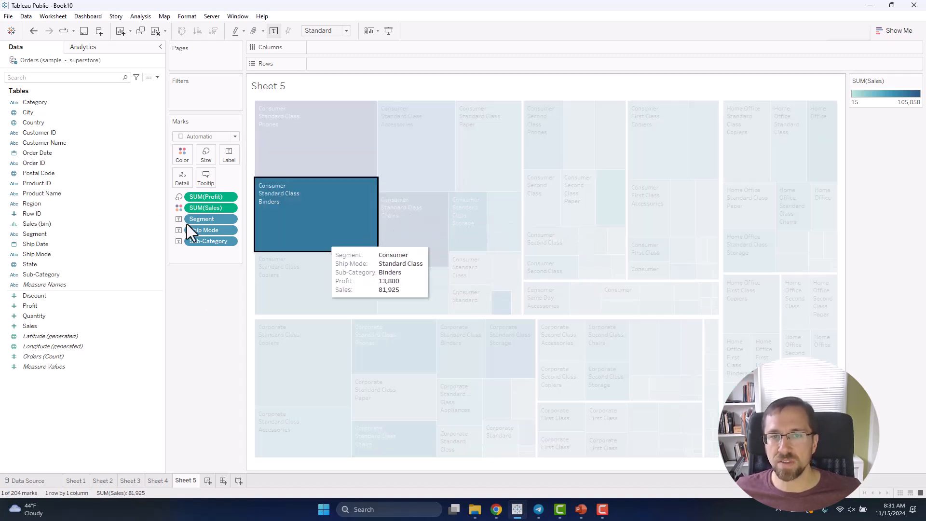
key(Escape)
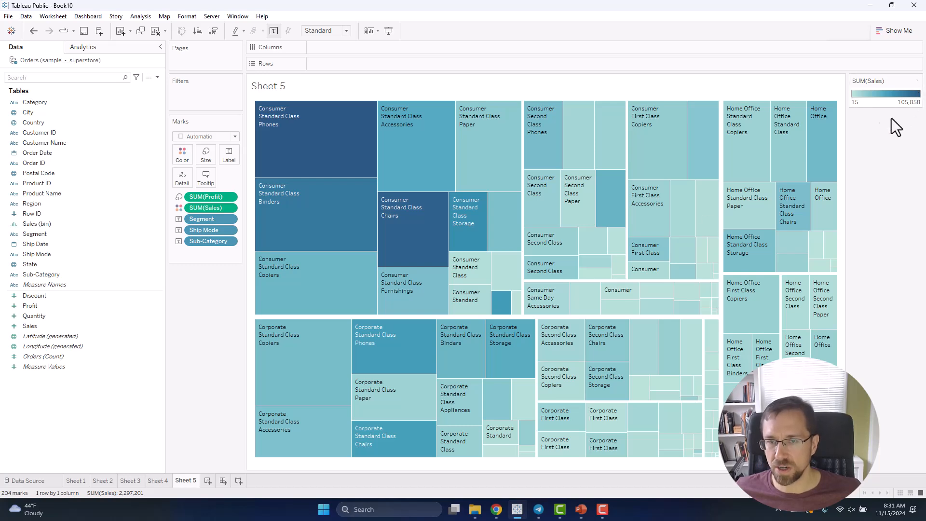
mouse_move(502, 316)
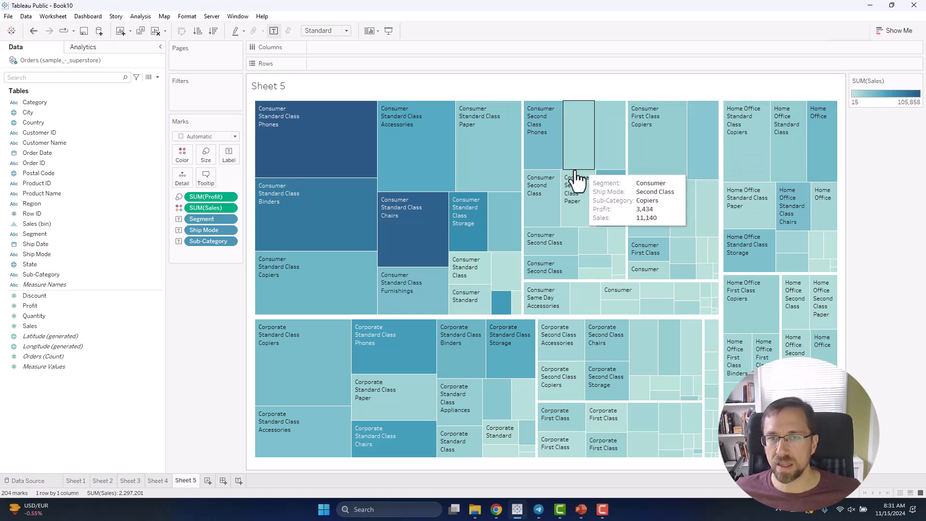
mouse_move(485, 168)
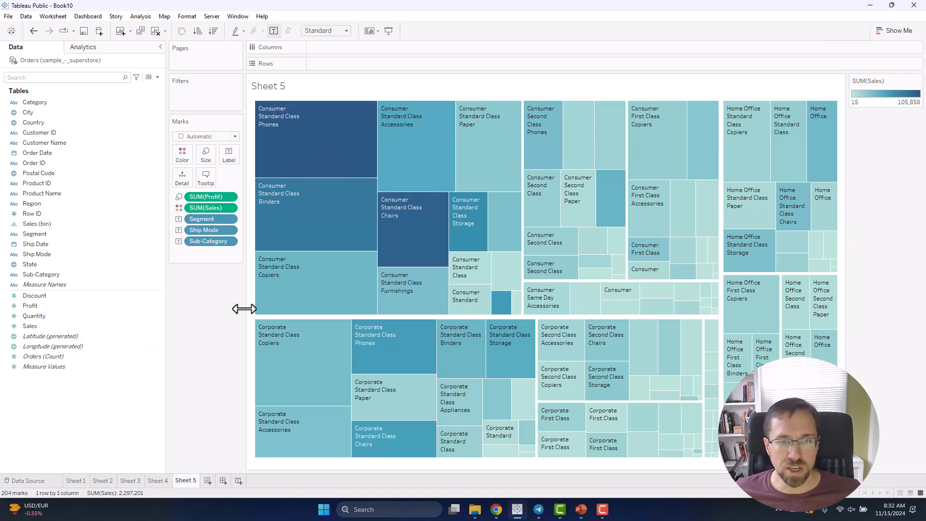
- Create a new worksheet and build a circle view of Sales by Product Name
click(209, 479)
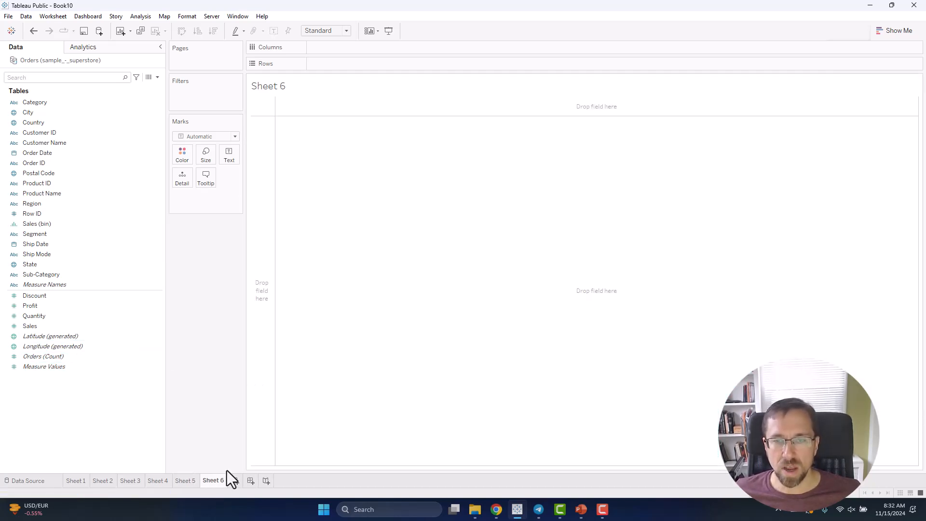
click(895, 32)
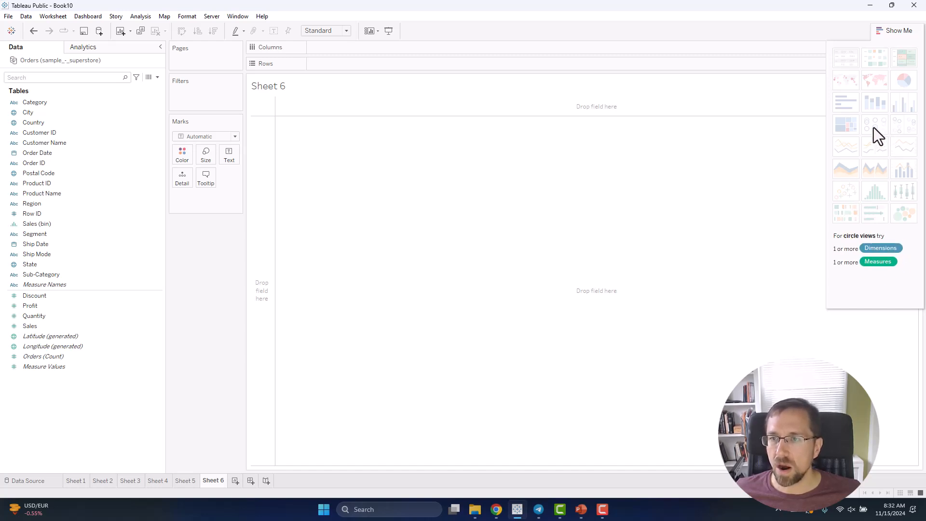
click(117, 356)
double_click(91, 326)
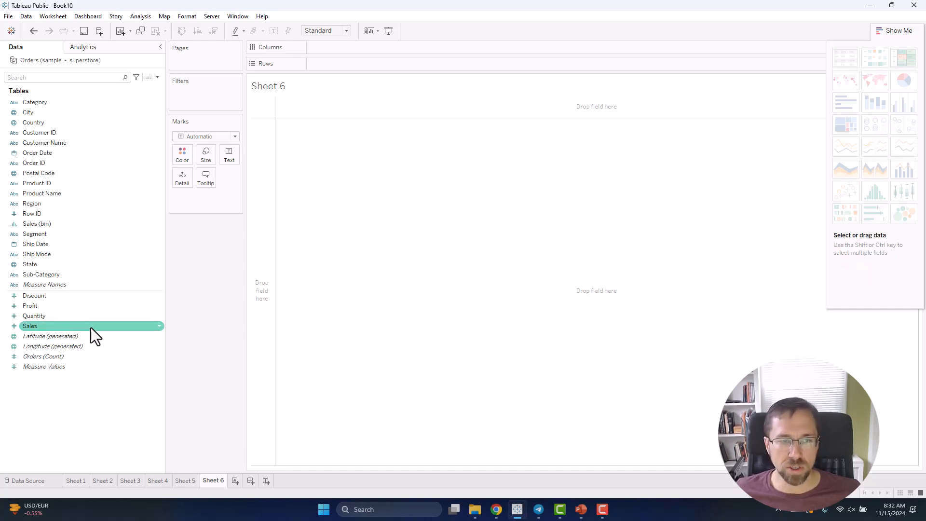
click(100, 193)
double_click(101, 193)
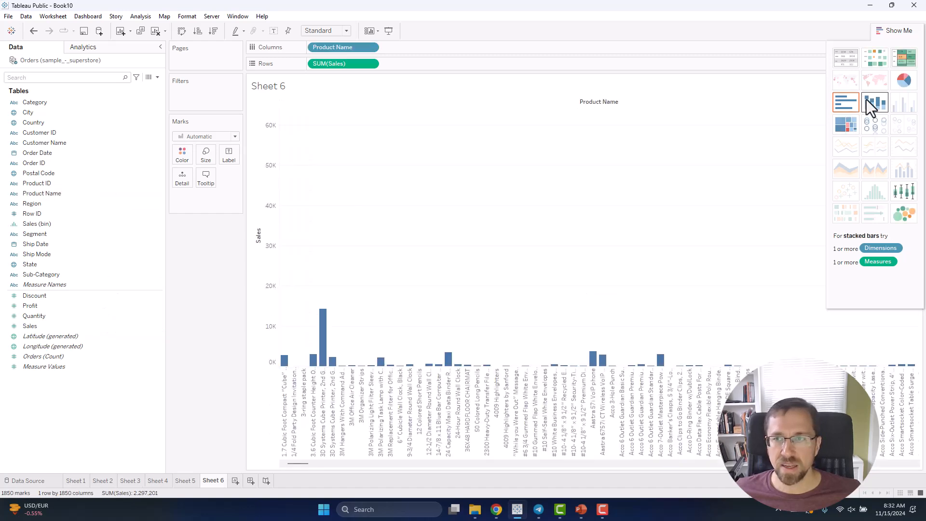
click(876, 131)
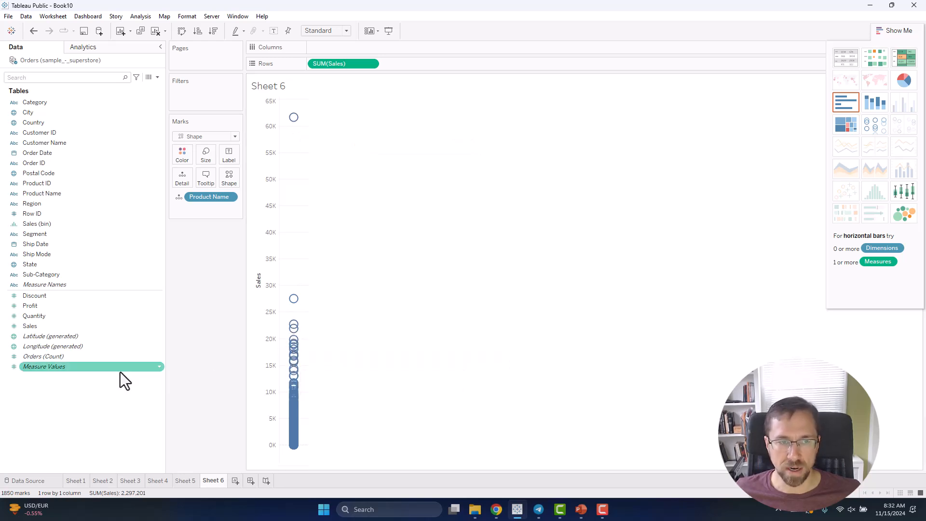
- Split the circle view by Category on Columns and inspect the top-selling products in each category
click(54, 273)
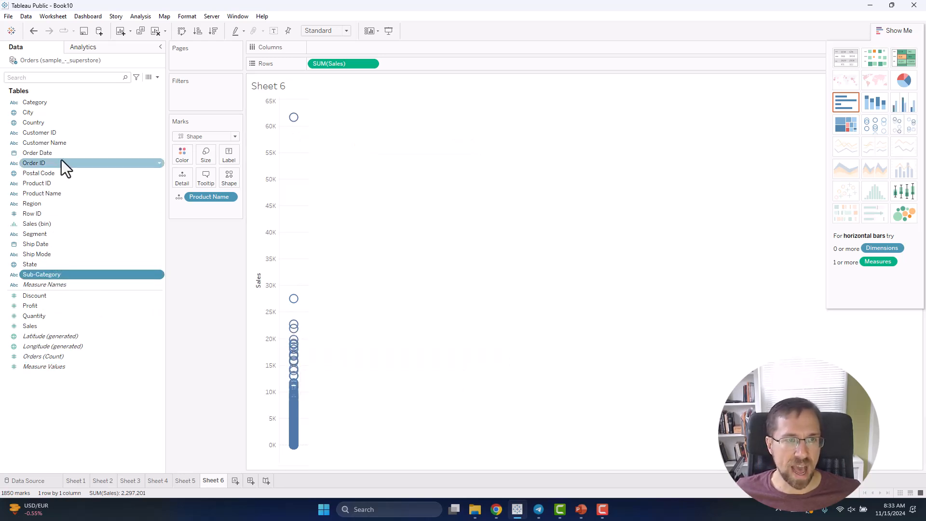
drag(62, 103, 424, 49)
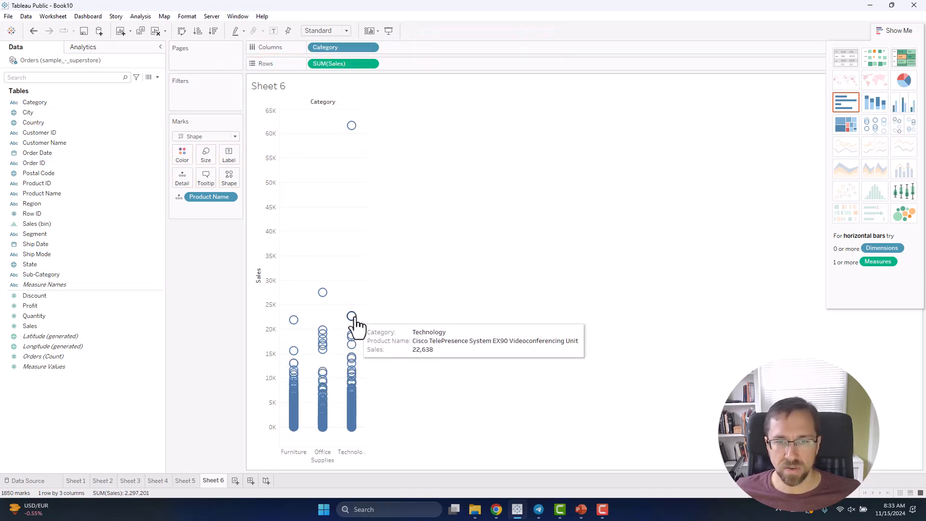
mouse_move(351, 329)
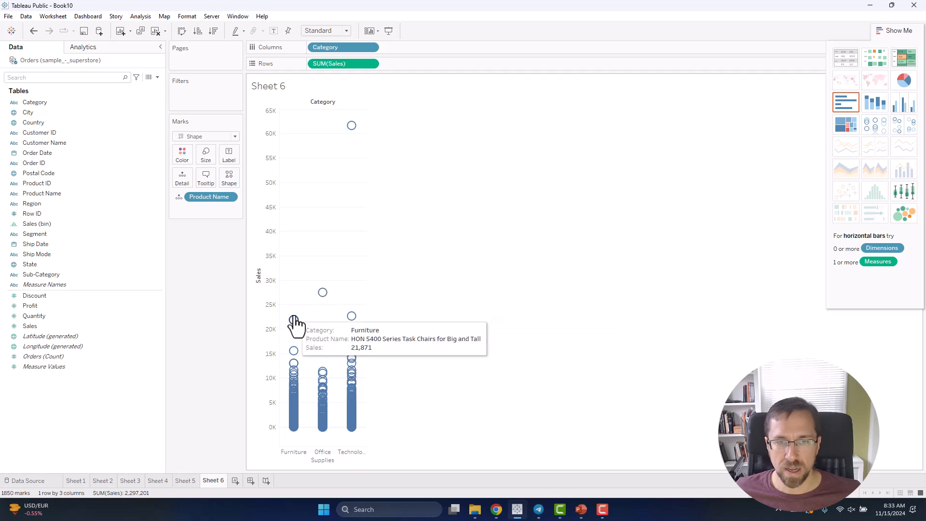
mouse_move(294, 399)
mouse_move(353, 131)
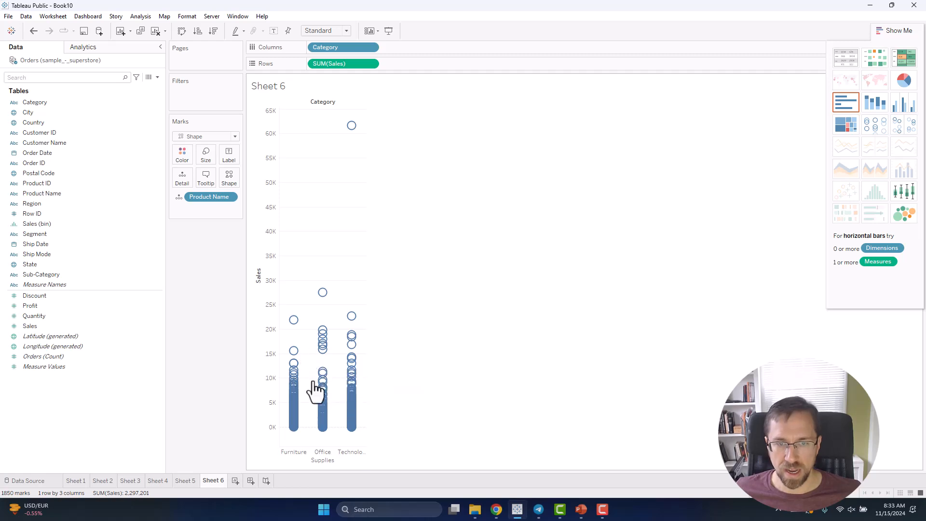
mouse_move(294, 321)
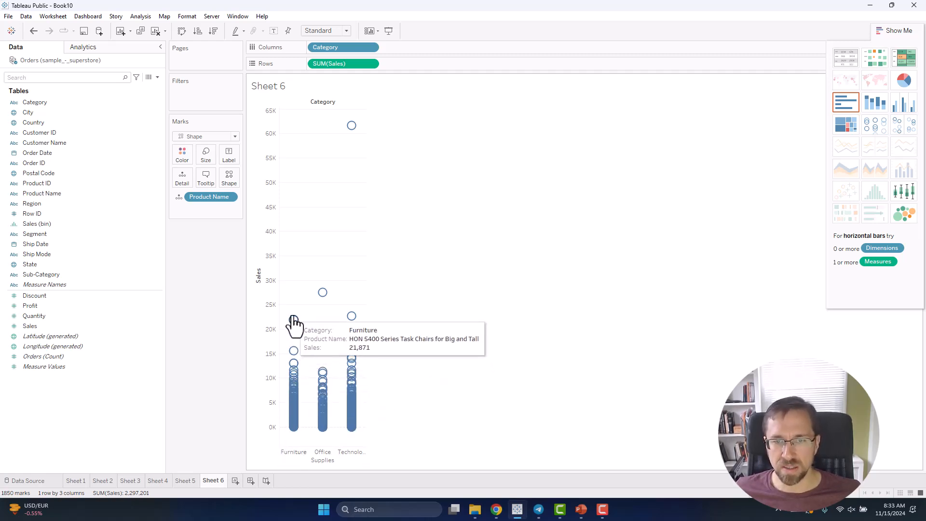
mouse_move(322, 293)
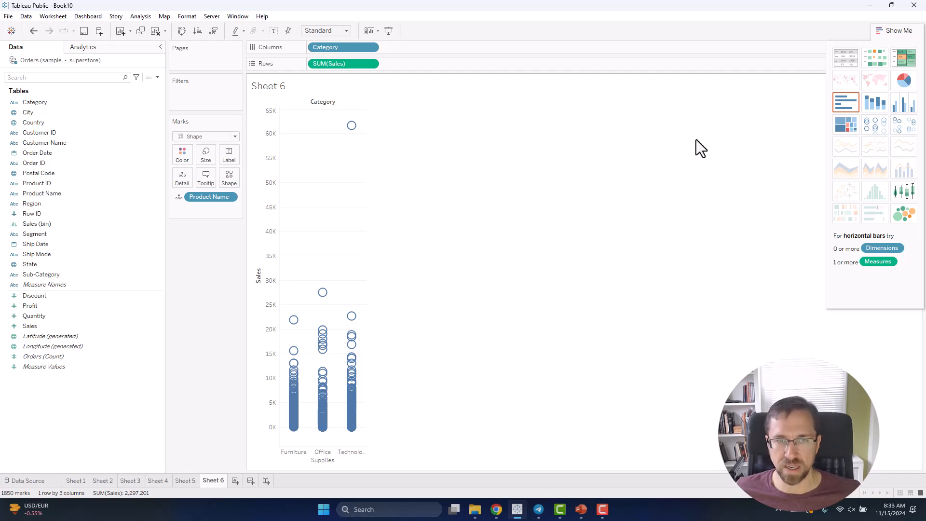
- Replace Sales with Profit on Rows and examine the highest and lowest product circles
click(896, 31)
click(44, 326)
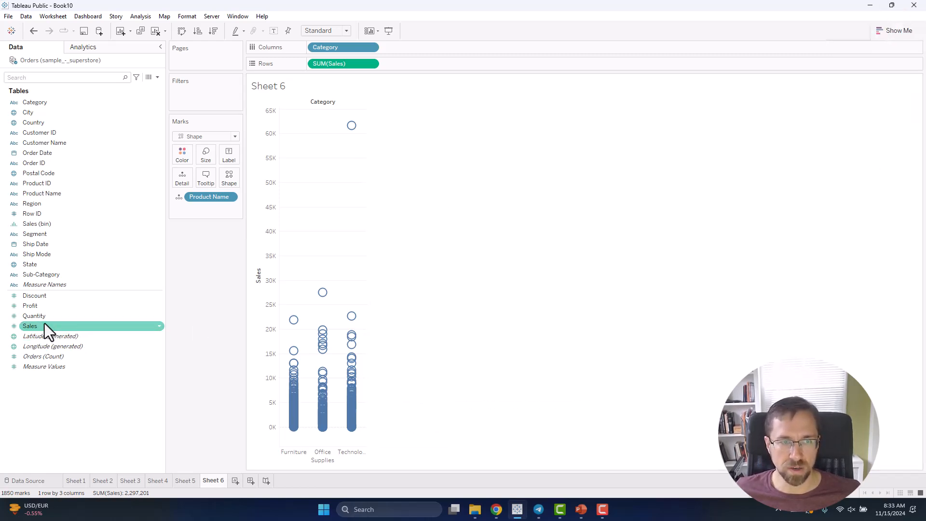
drag(45, 306, 344, 59)
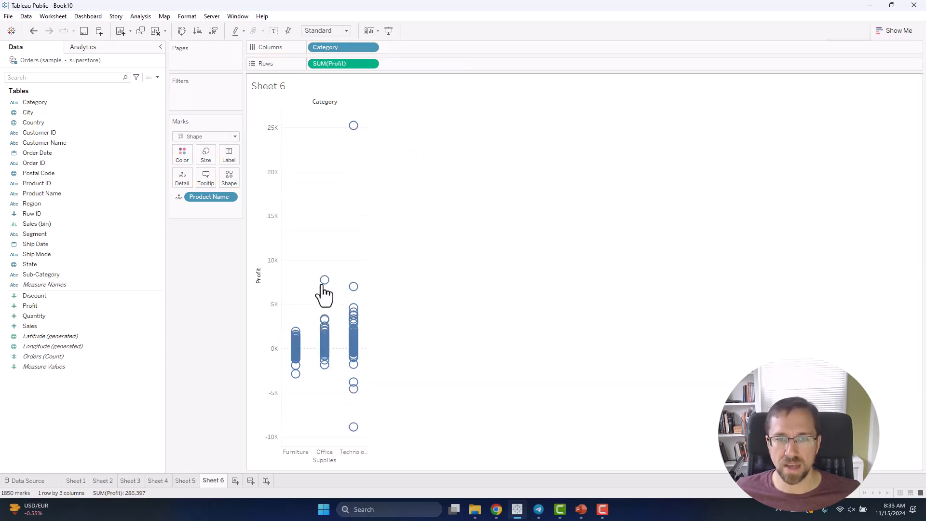
mouse_move(354, 292)
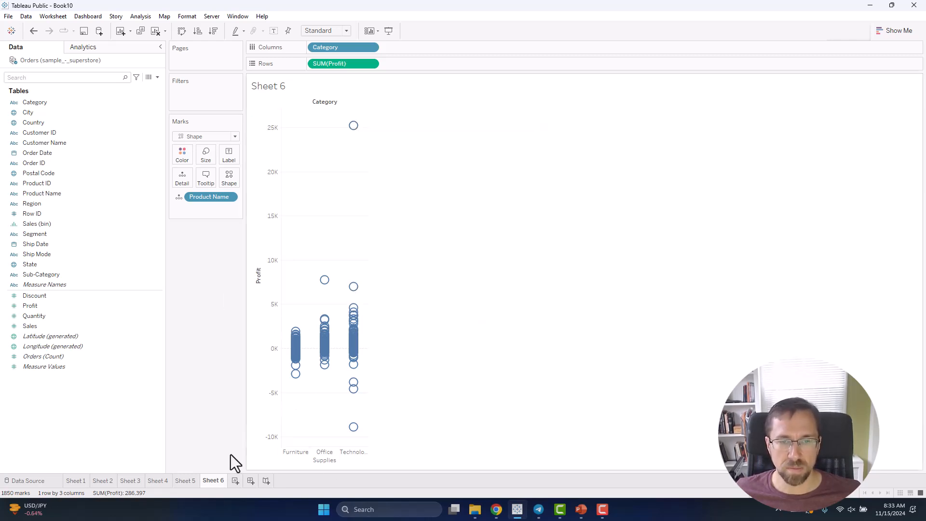
mouse_move(353, 428)
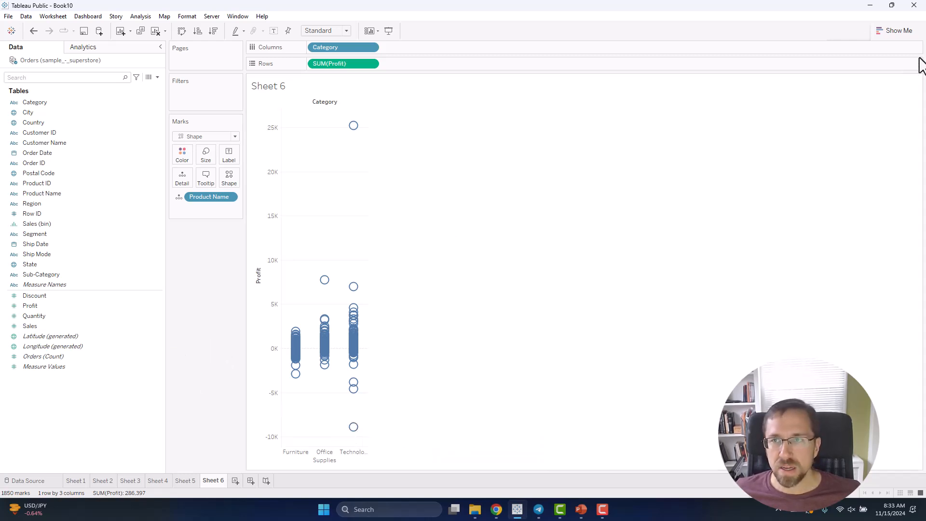
- Remove Product Name from the marks and convert the circle view to a text table of Profit by Category
drag(211, 197, 305, 127)
click(893, 33)
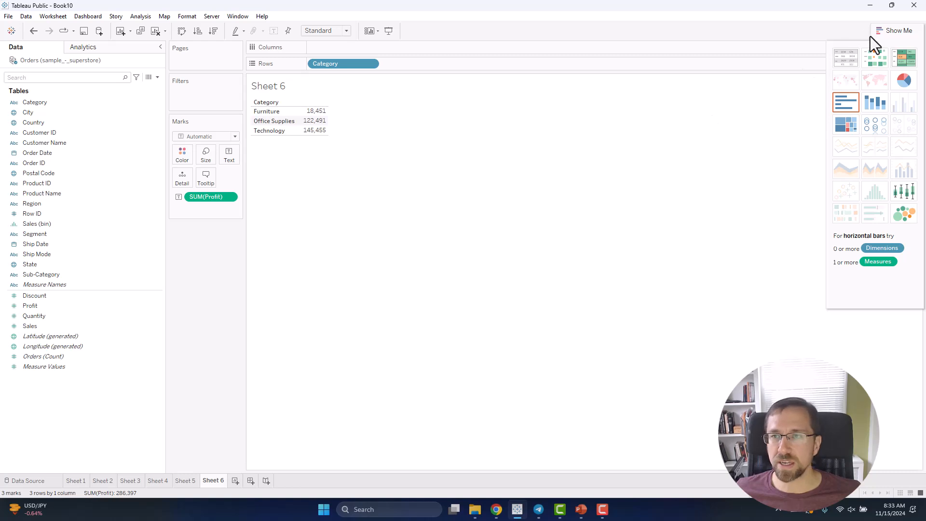
click(888, 30)
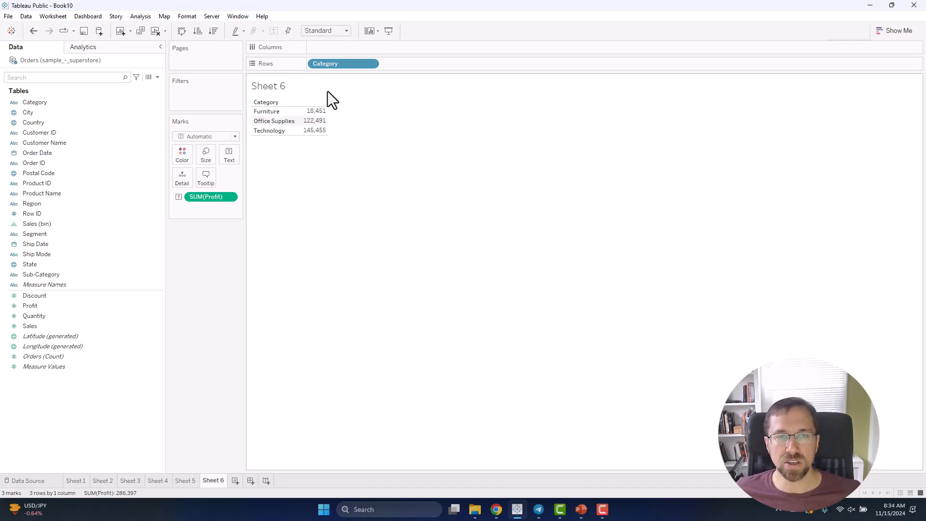
- Try horizontal bars for Profit by Category and switch back to the text table
click(892, 31)
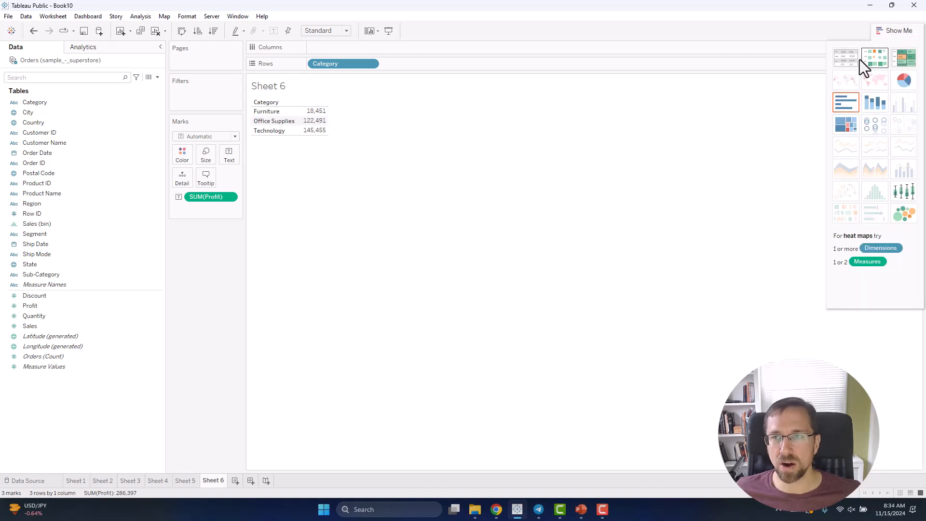
click(847, 101)
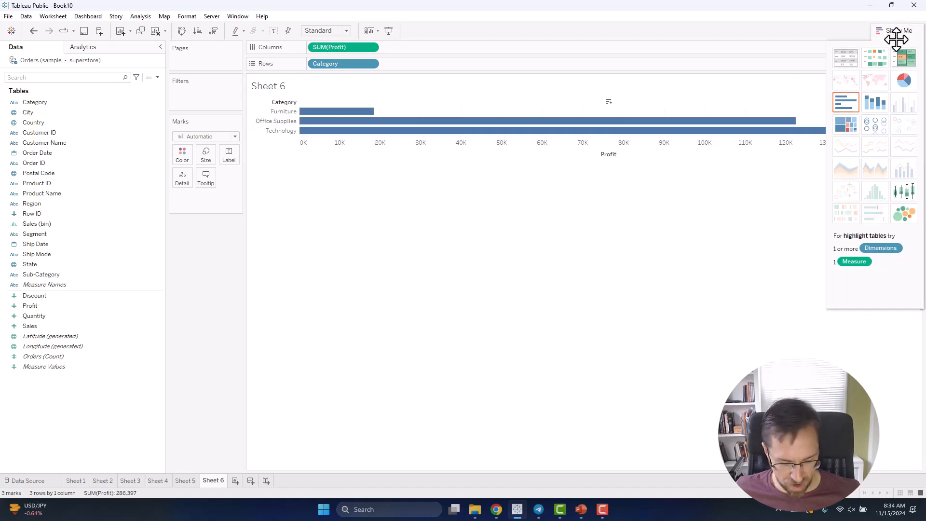
click(846, 58)
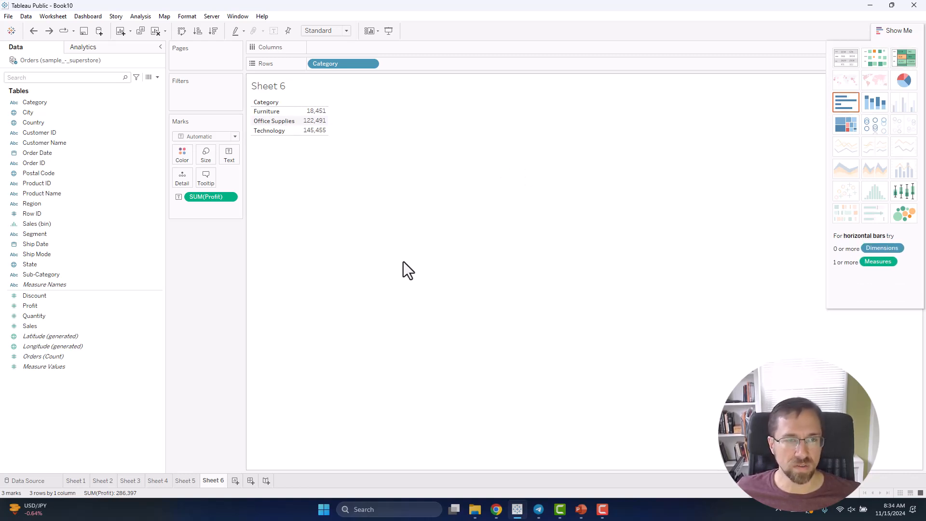
- Add Order Date to Columns and expand it from years to quarters and months
drag(46, 153, 408, 48)
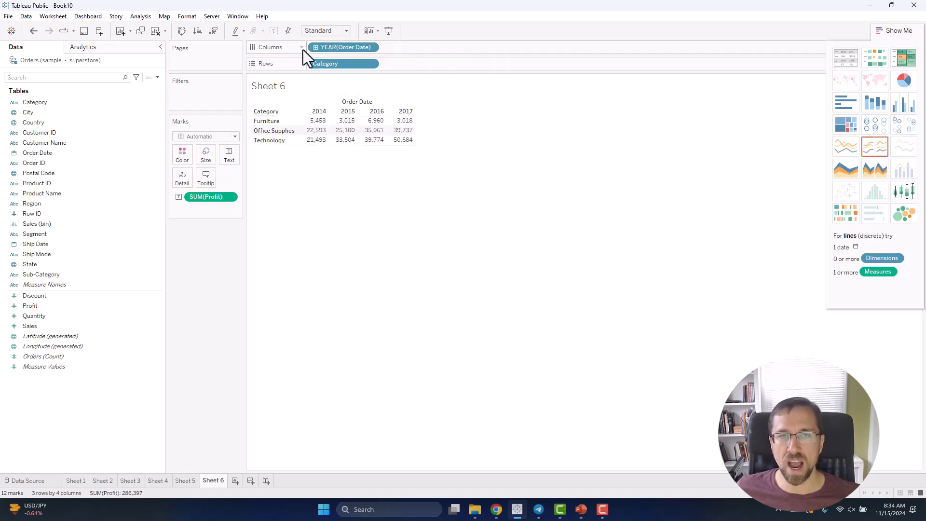
click(317, 48)
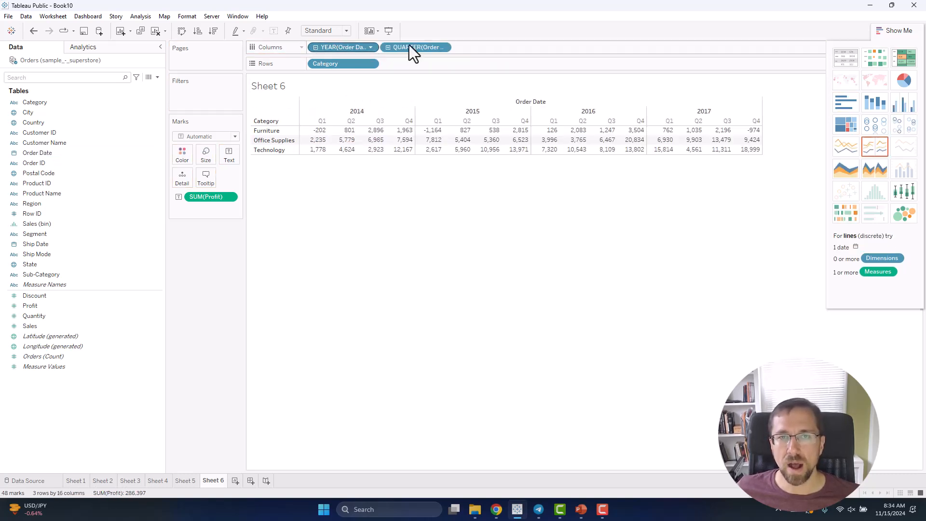
click(386, 47)
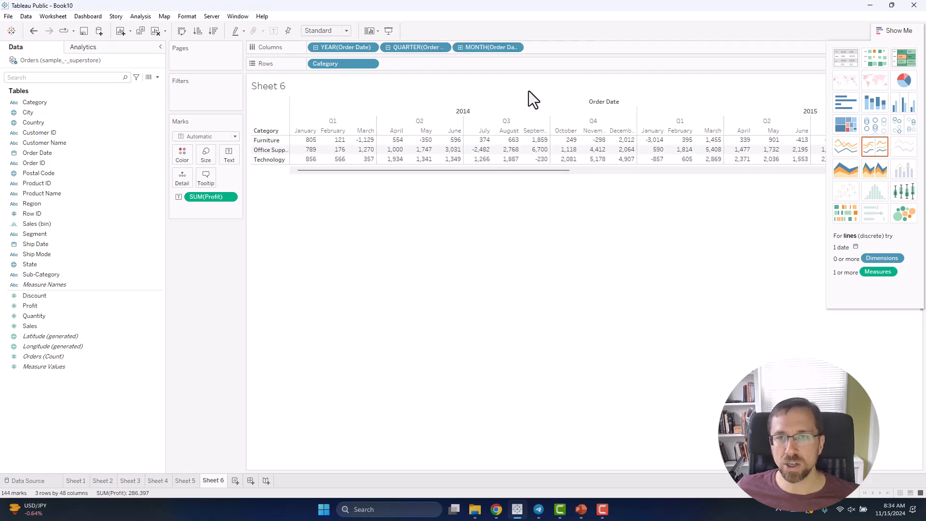
- Try a continuous line chart of the monthly Profit by Category and undo it to check the table
click(849, 147)
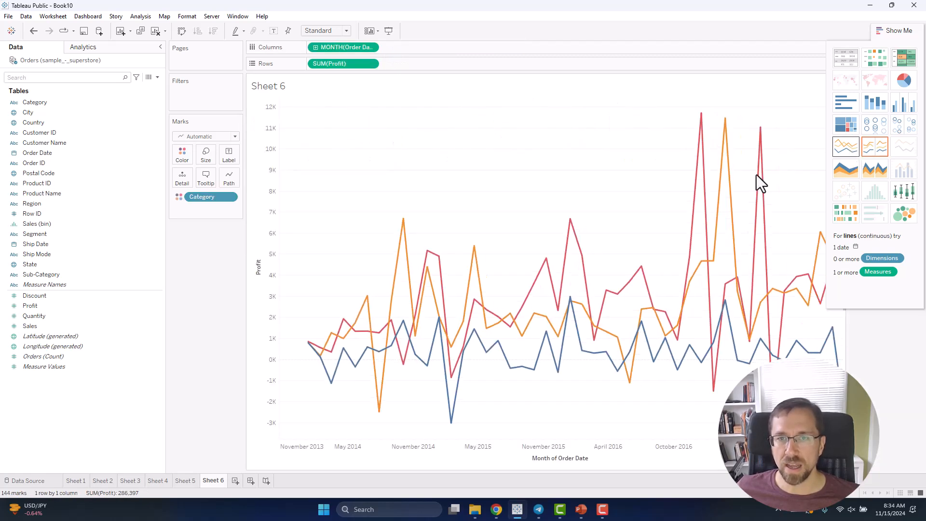
key(ctrl+z)
click(895, 38)
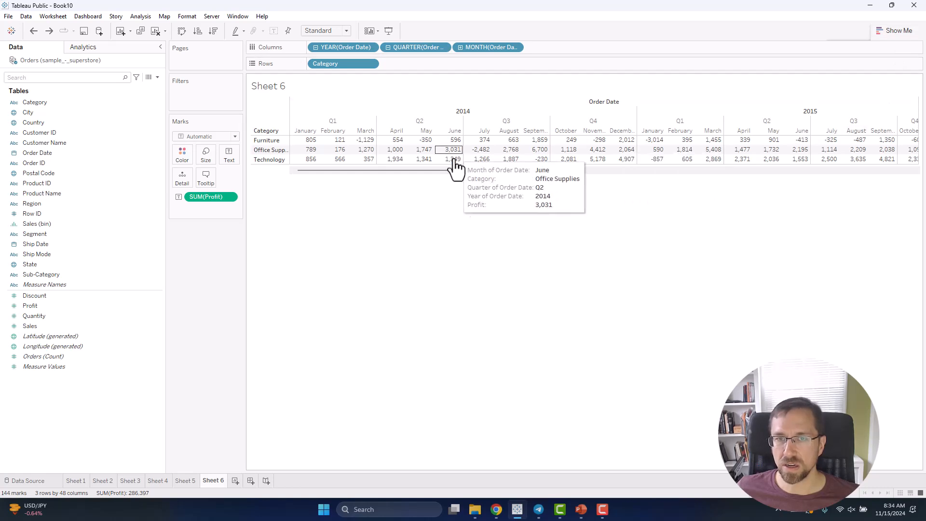
drag(452, 170, 397, 169)
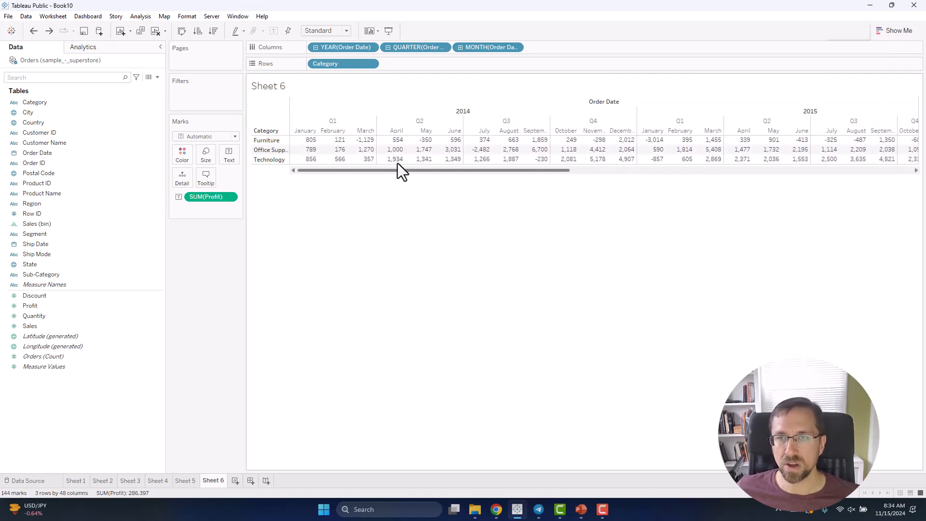
- Convert the monthly table to a continuous line chart and inspect the Profit peaks and dips along the category lines
click(889, 30)
click(845, 148)
click(897, 30)
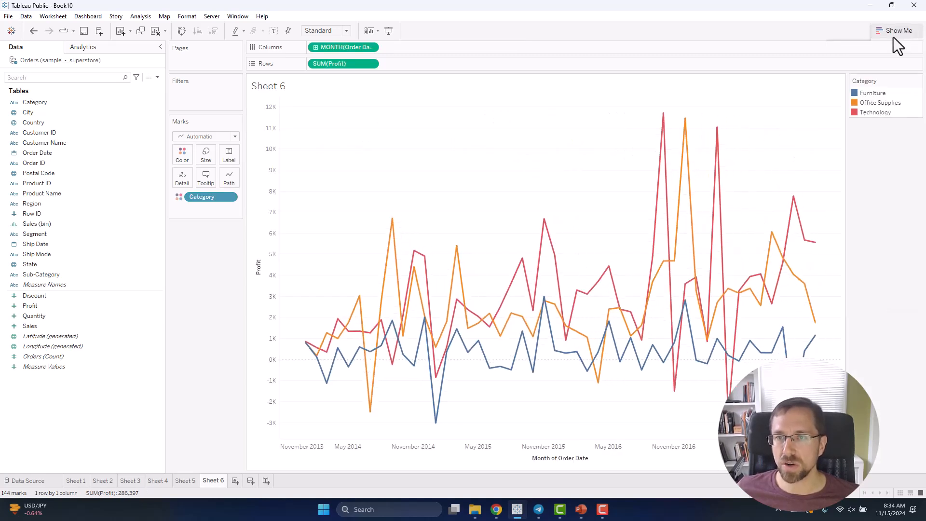
mouse_move(663, 119)
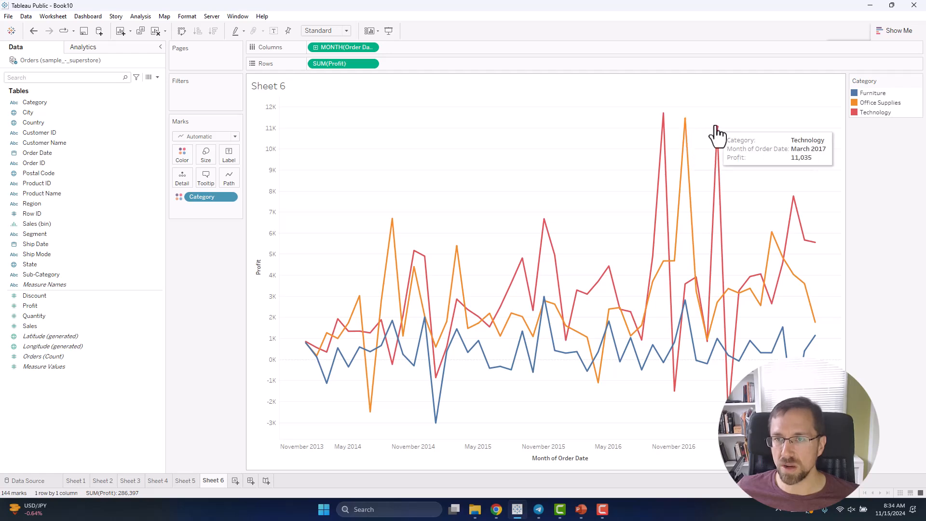
mouse_move(550, 294)
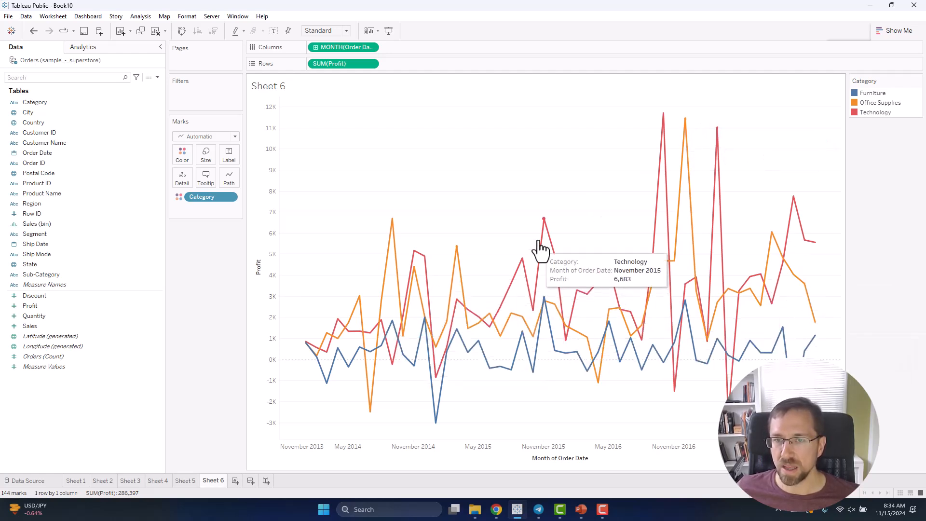
mouse_move(412, 266)
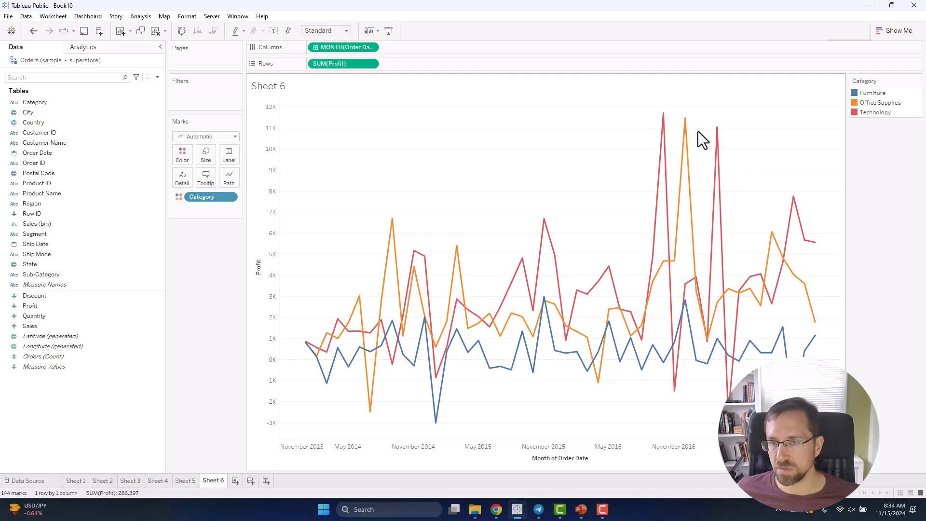
mouse_move(749, 351)
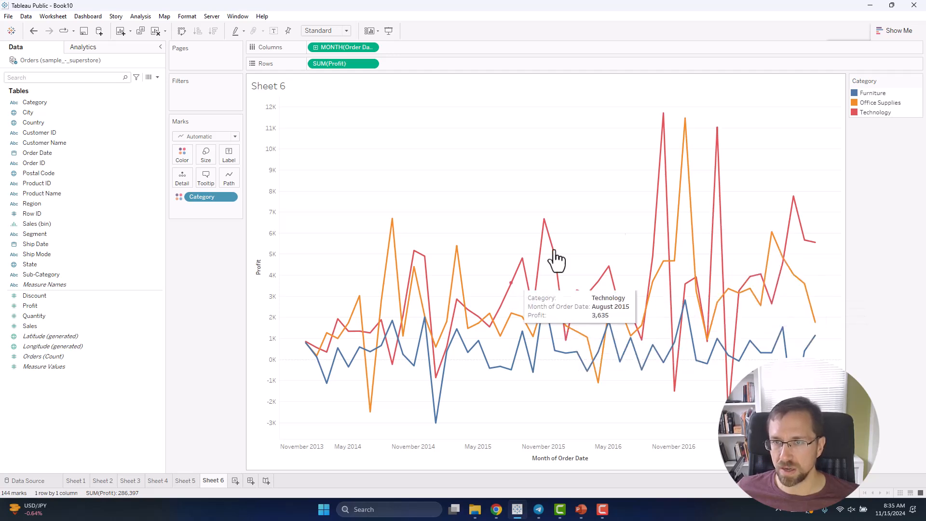
mouse_move(789, 203)
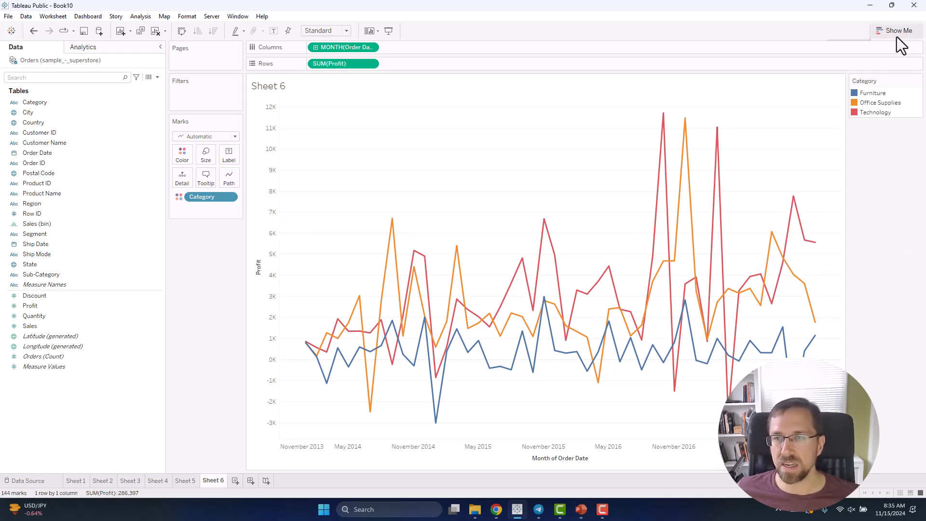
- Undo the line chart conversion and collapse Order Date in the table to the year level
key(ctrl+z)
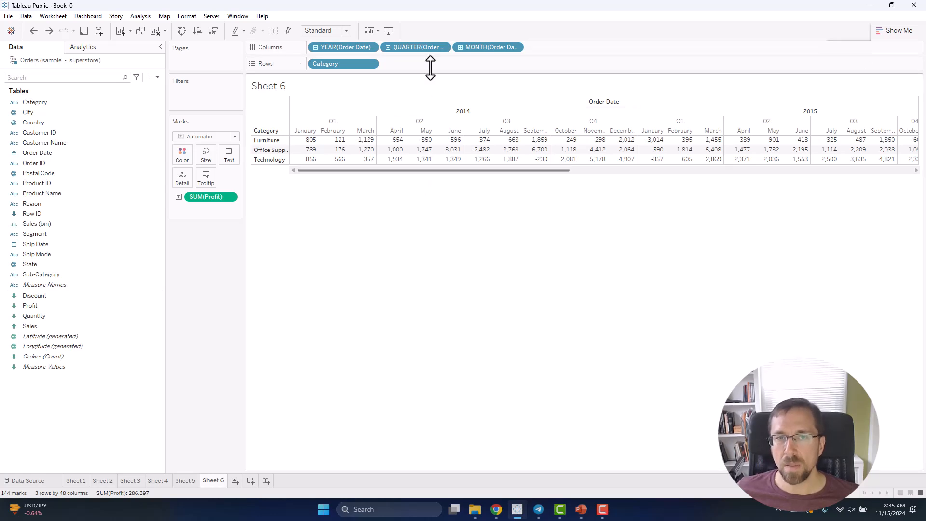
click(315, 46)
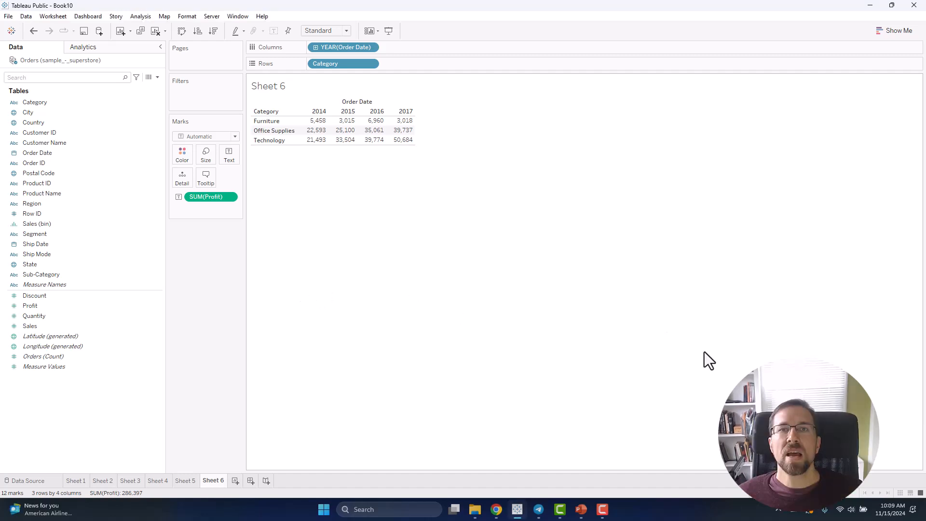
- Add a new worksheet and start a calculated field named "Days to ship"
click(235, 481)
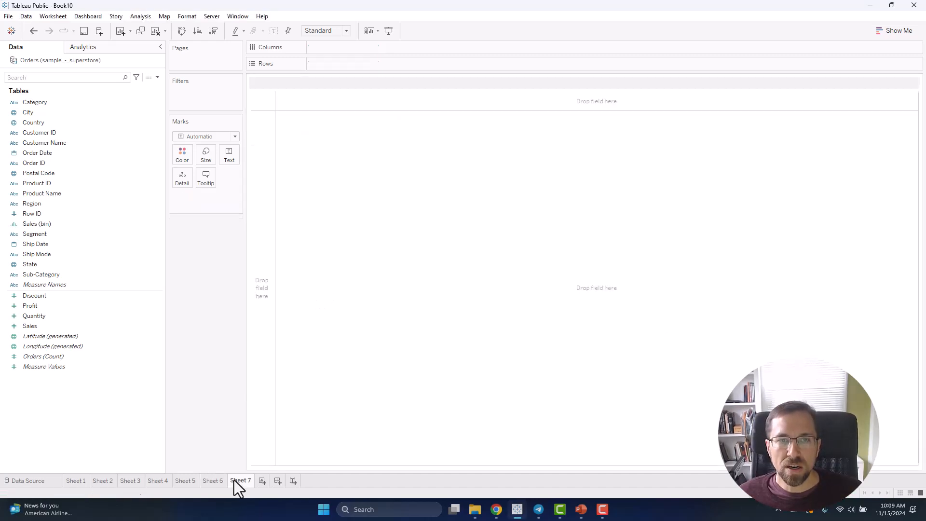
click(898, 31)
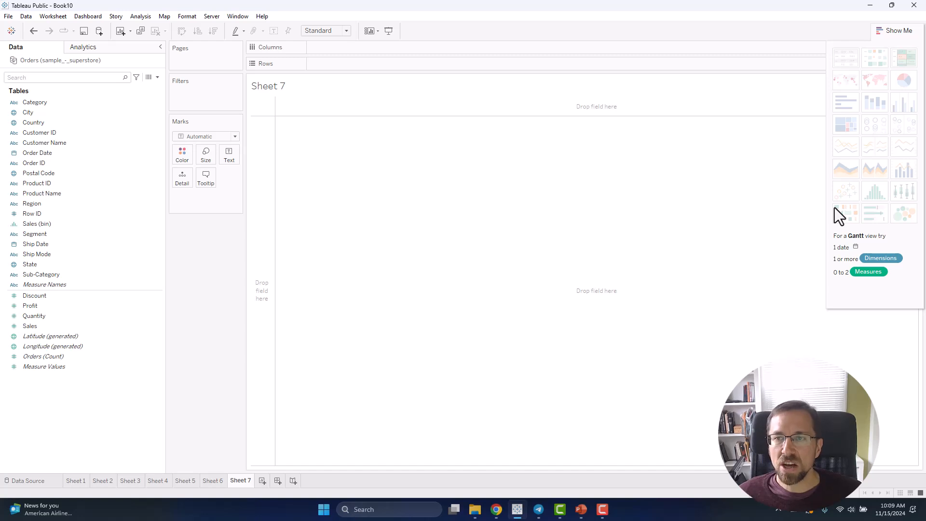
right_click(142, 282)
click(223, 286)
text(Da)
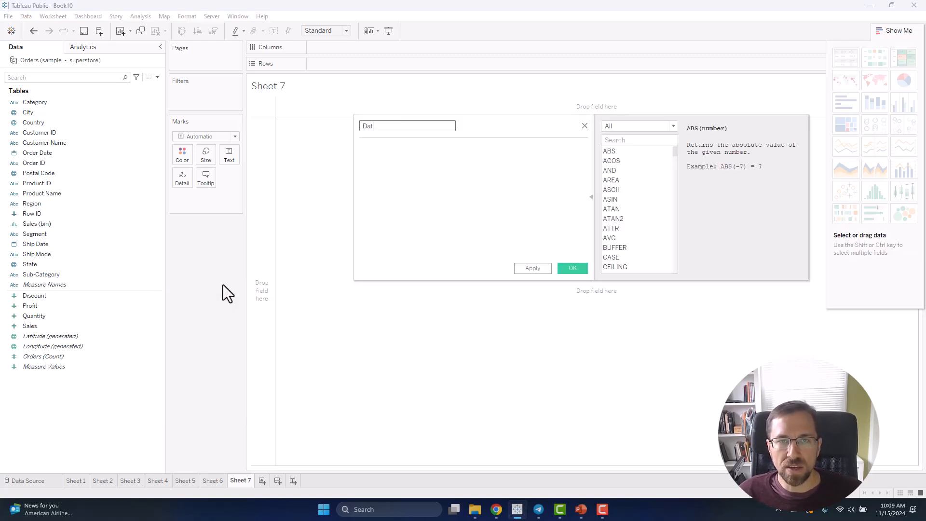
text(ys to ship)
key(Tab)
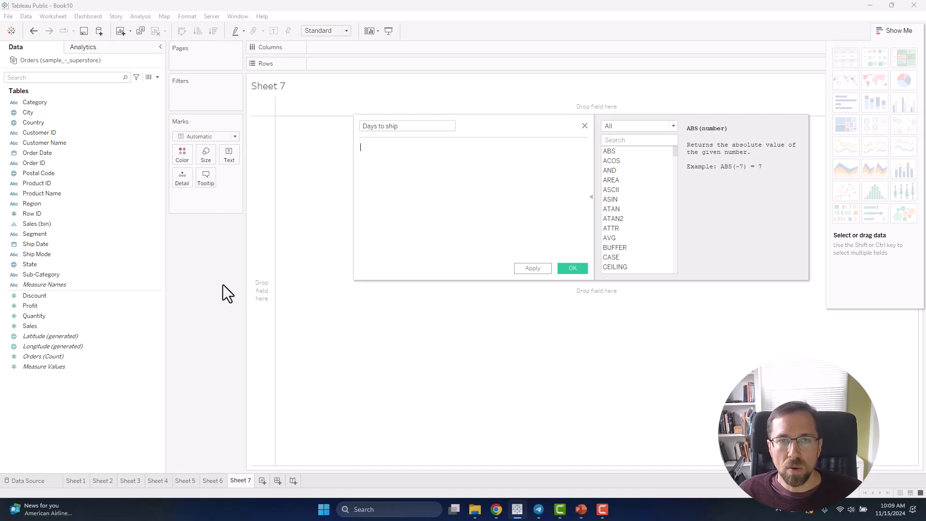
- Define the Days to ship calculation as DATEDIFF("day",[Order Date],[Ship Date]) and save the field
text(da)
key(Down)
key(Down)
key(Return)
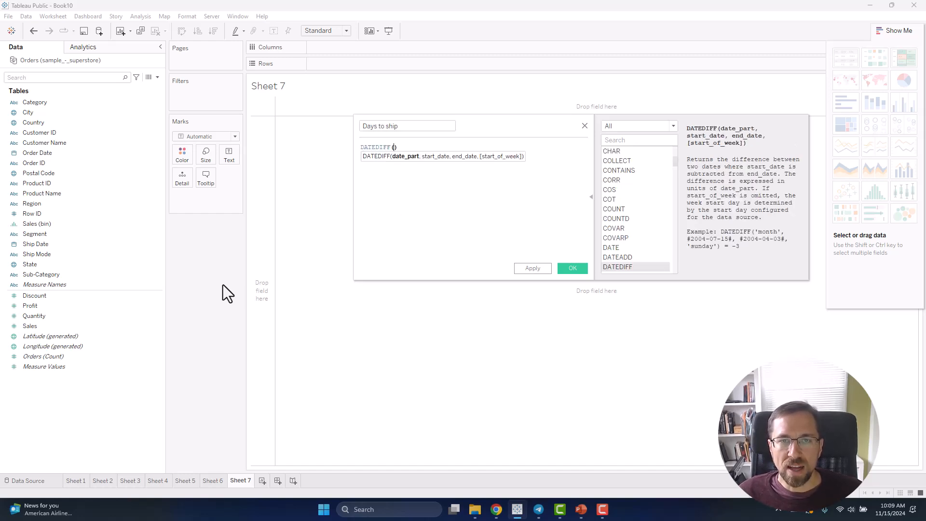
text("day", o)
key(Return)
text(,)
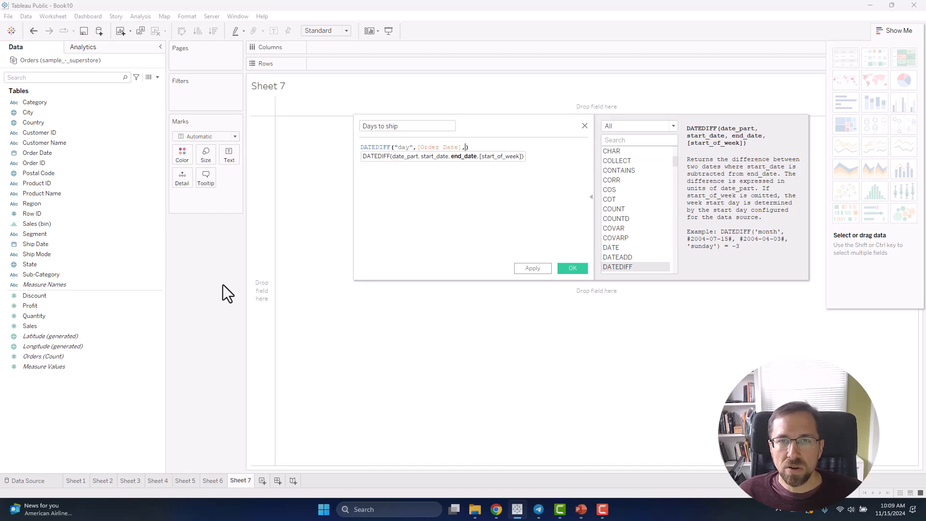
text(end)
key(BackSpace)
key(BackSpace)
key(BackSpace)
text(sh)
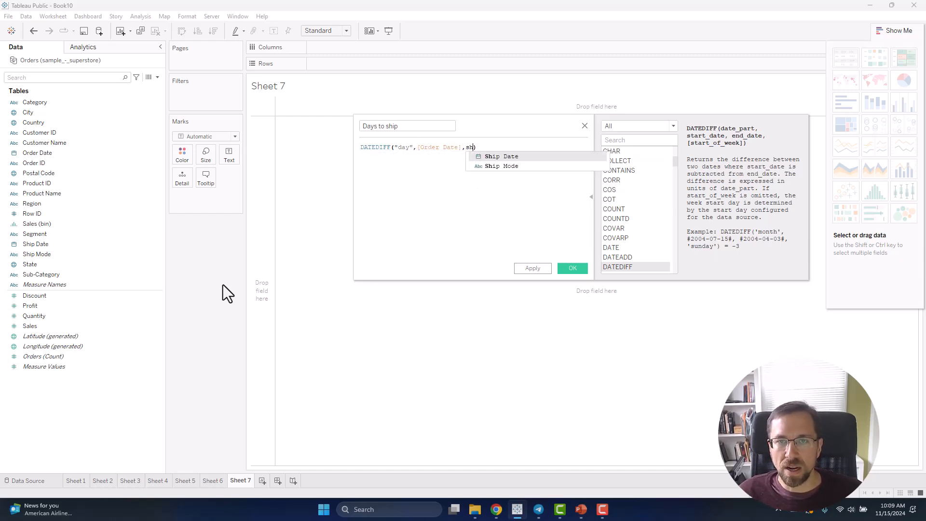
key(Return)
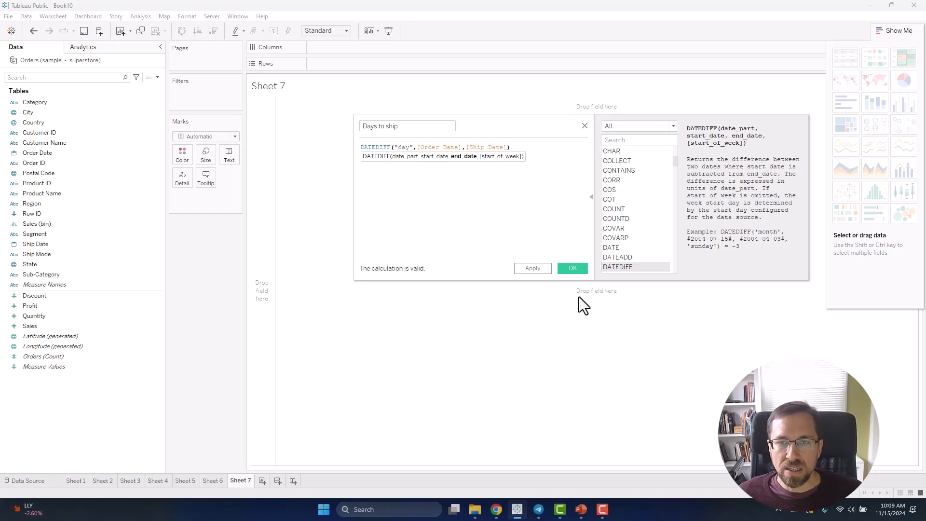
click(583, 265)
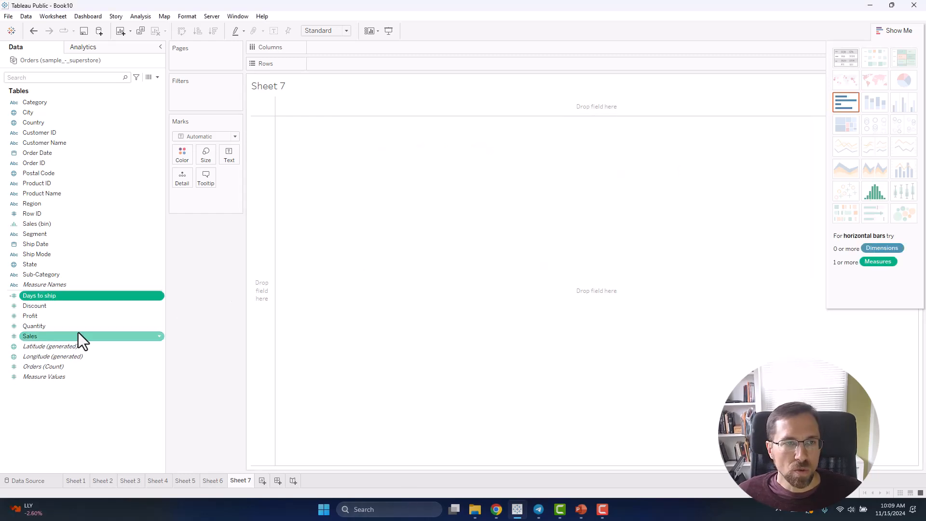
- Add Order Date to Columns and set it to the continuous Day level
double_click(62, 152)
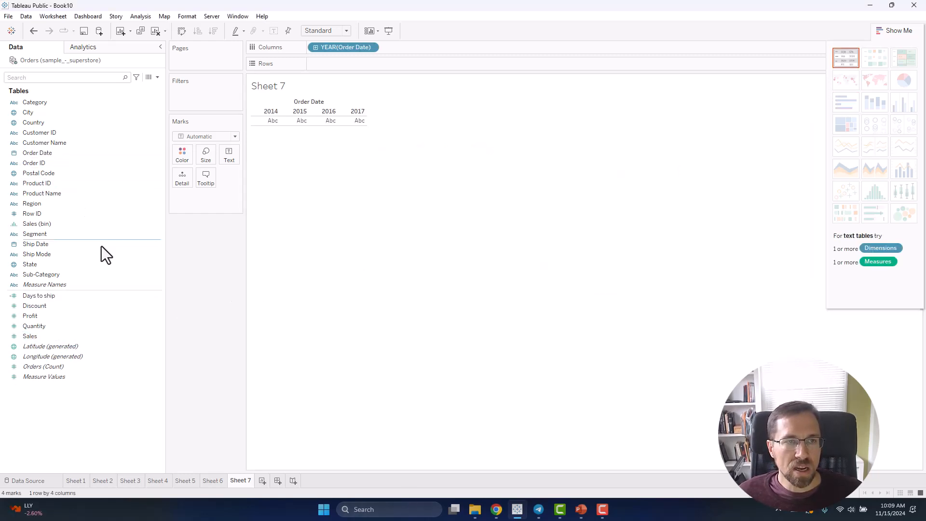
click(370, 47)
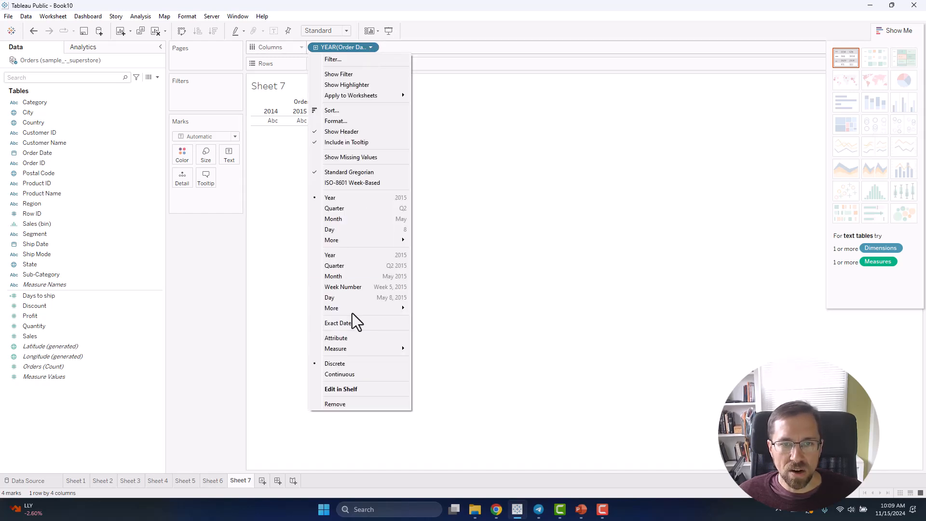
click(348, 297)
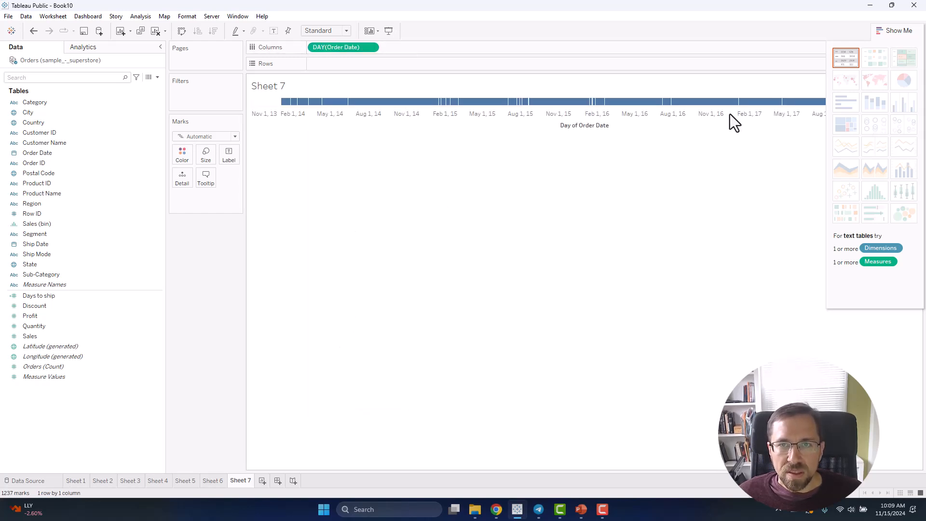
click(898, 30)
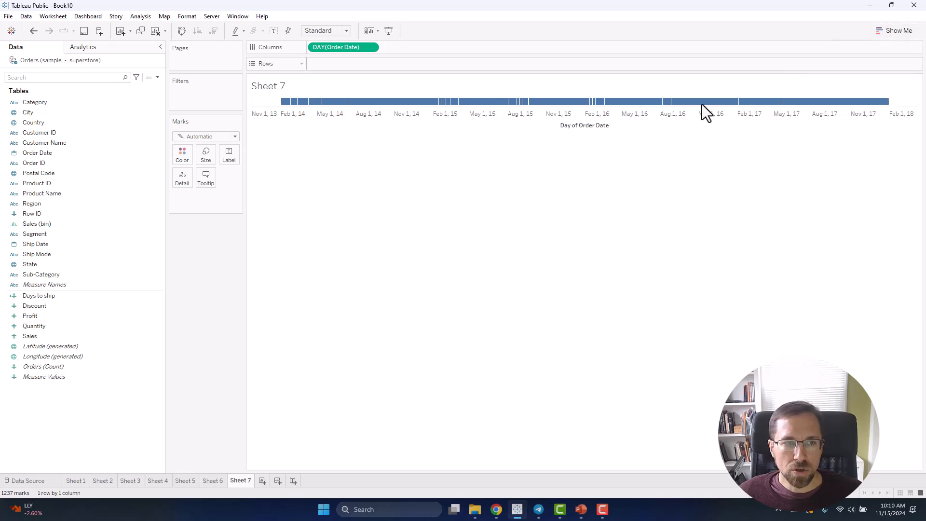
- Size the marks by Days to ship
click(36, 298)
drag(36, 300, 206, 157)
click(894, 31)
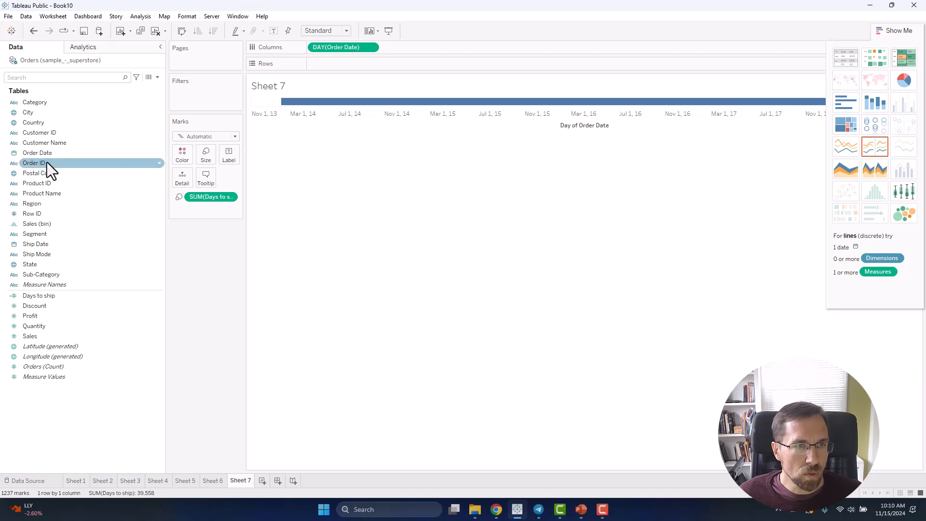
- Add all members of Row ID to Rows and check the Gantt view option in Show Me
drag(44, 212, 328, 65)
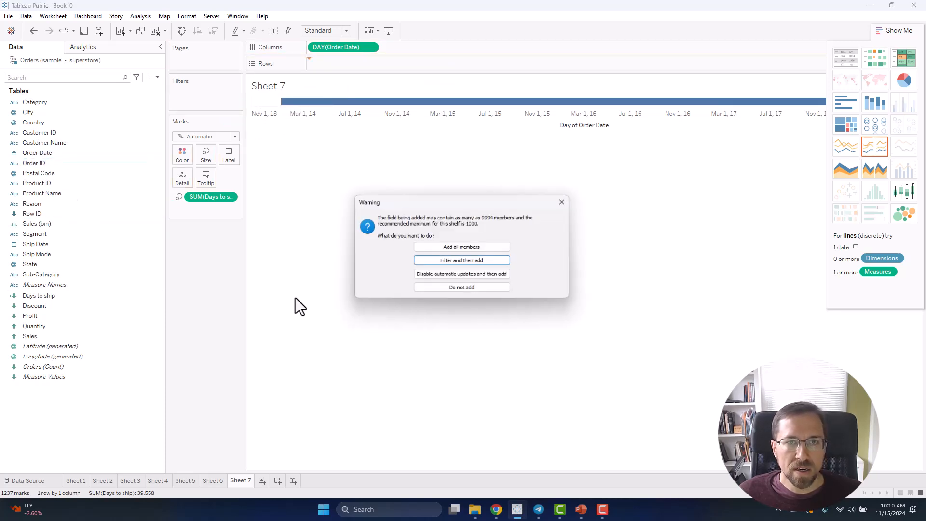
click(473, 248)
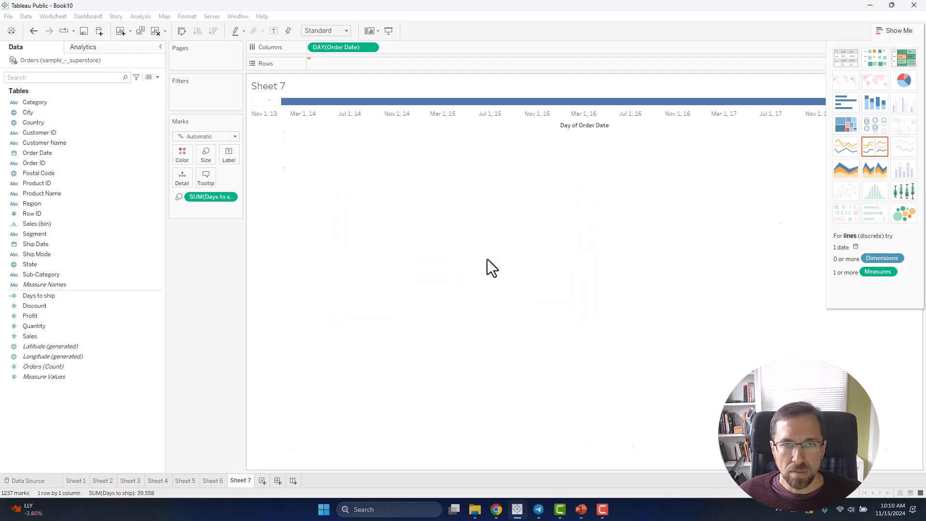
click(893, 52)
click(894, 37)
click(895, 37)
click(846, 215)
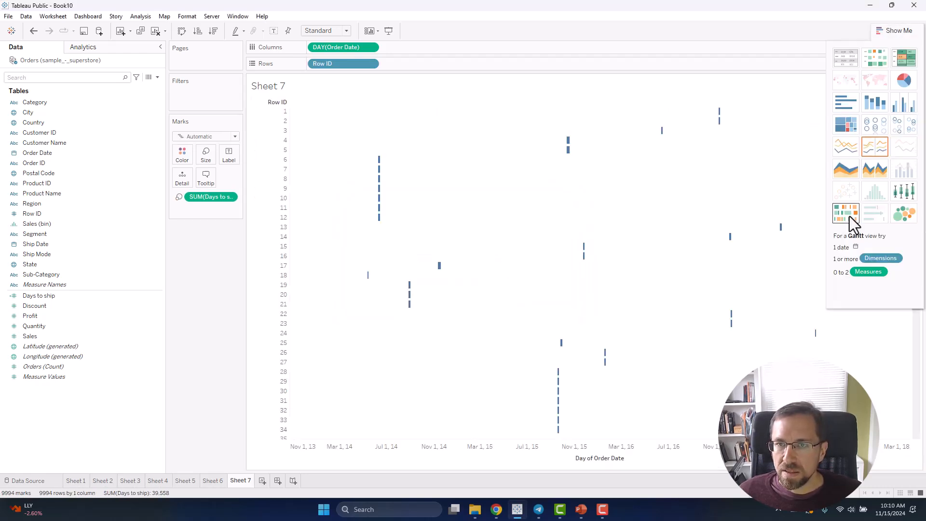
click(893, 32)
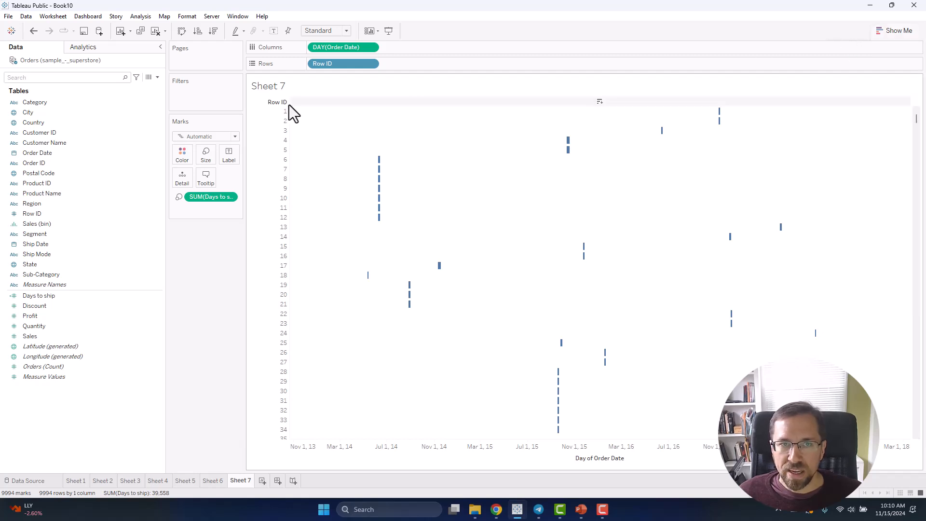
- Filter the chart on all values of Days to ship that are at least 5
mouse_move(378, 220)
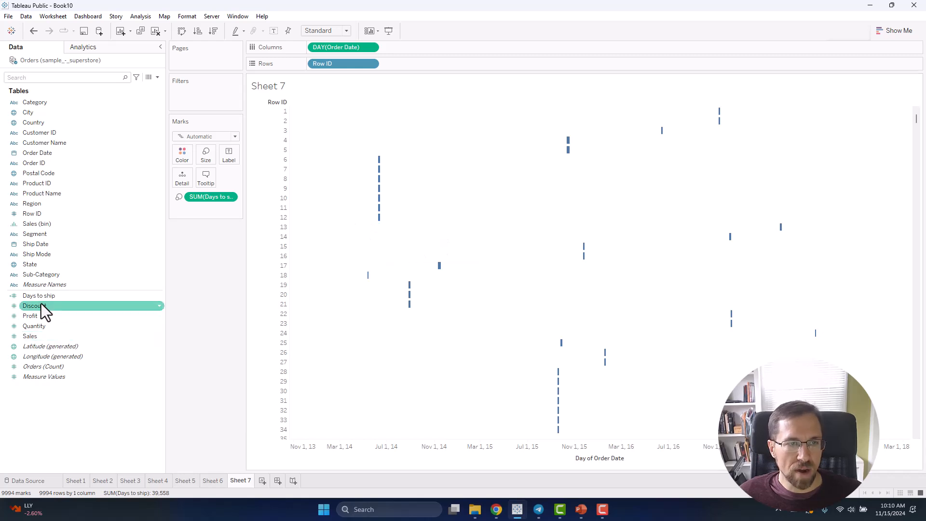
drag(66, 295, 206, 99)
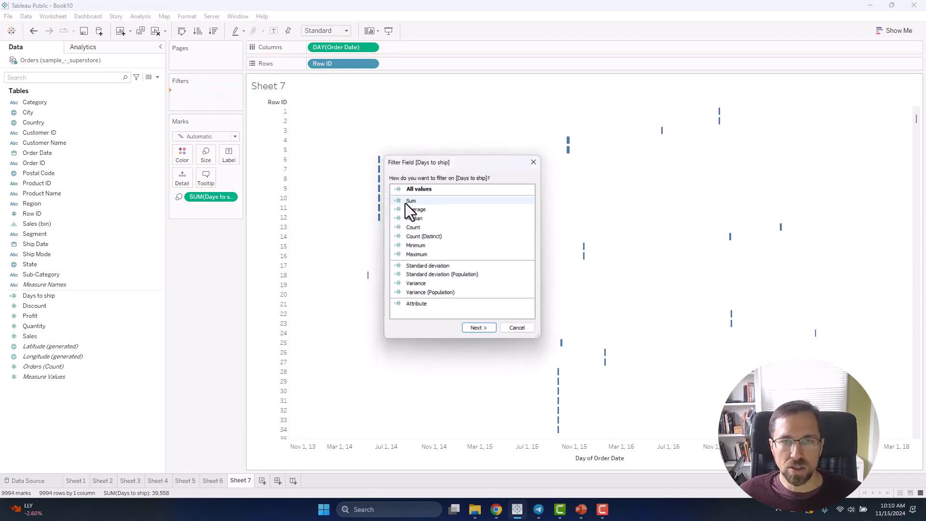
click(480, 331)
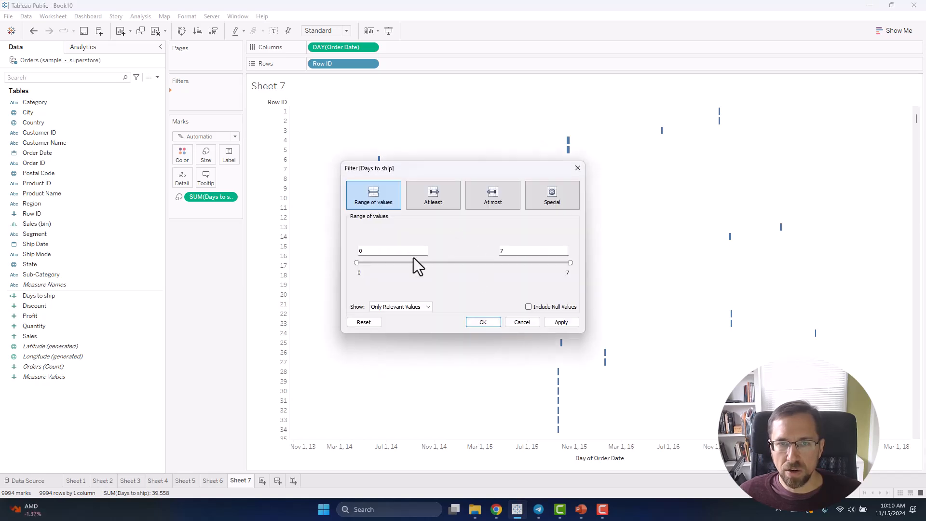
click(487, 196)
click(448, 207)
double_click(410, 251)
text(5)
click(479, 322)
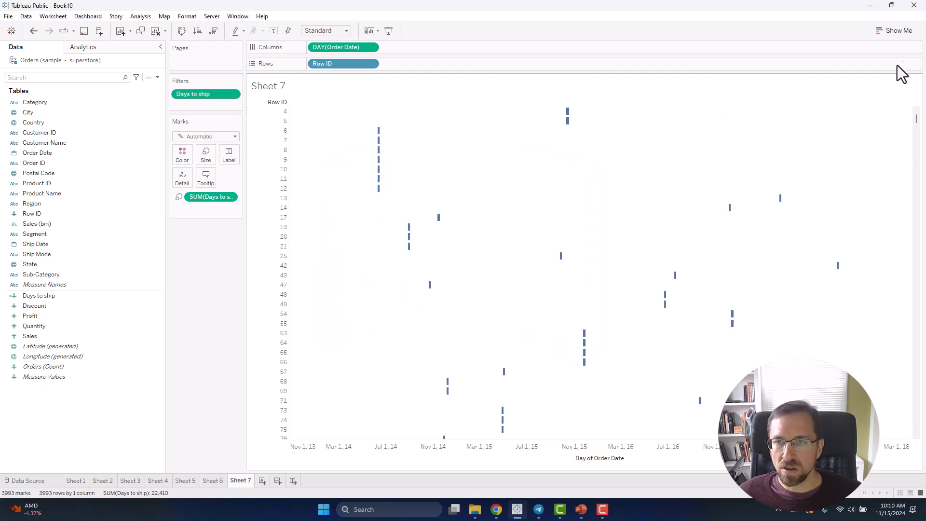
- Filter Order Date to a range of dates from 1/5/2014 to early 2014 and inspect the Gantt bars
drag(42, 152, 212, 99)
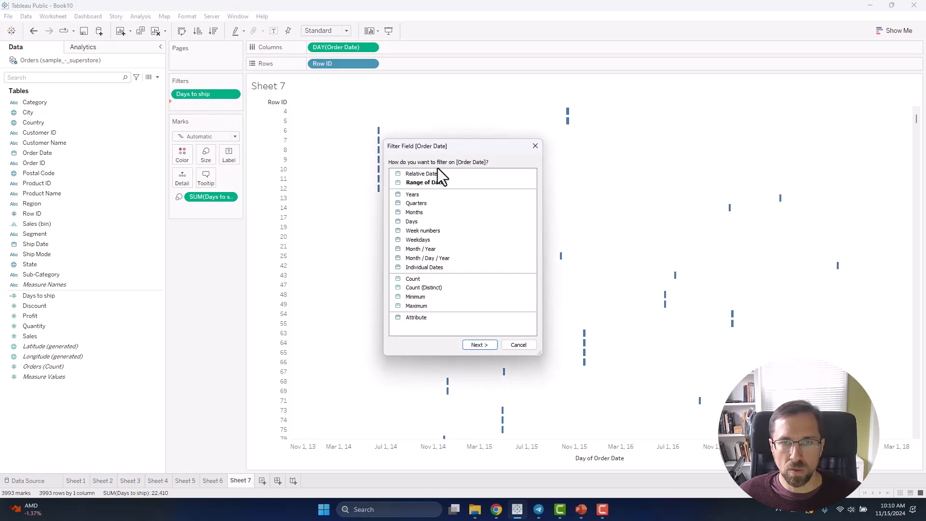
click(480, 345)
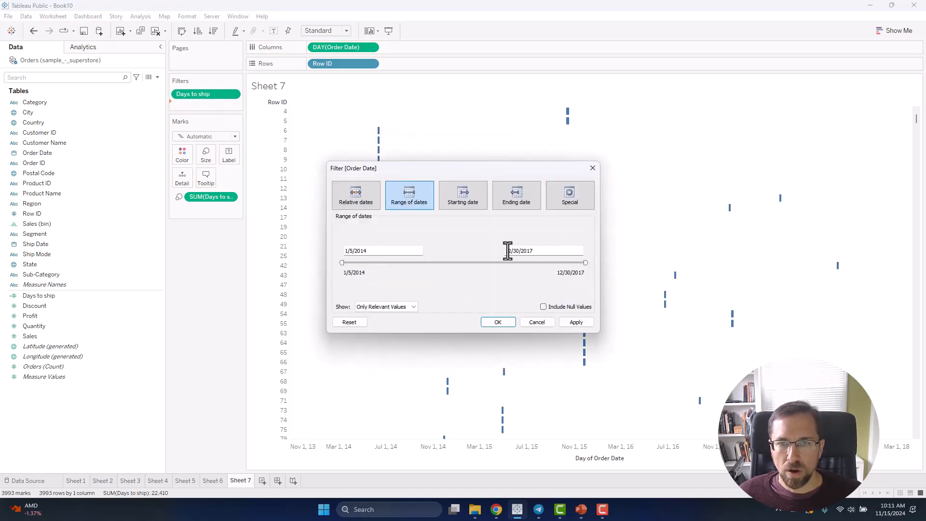
drag(585, 263, 356, 261)
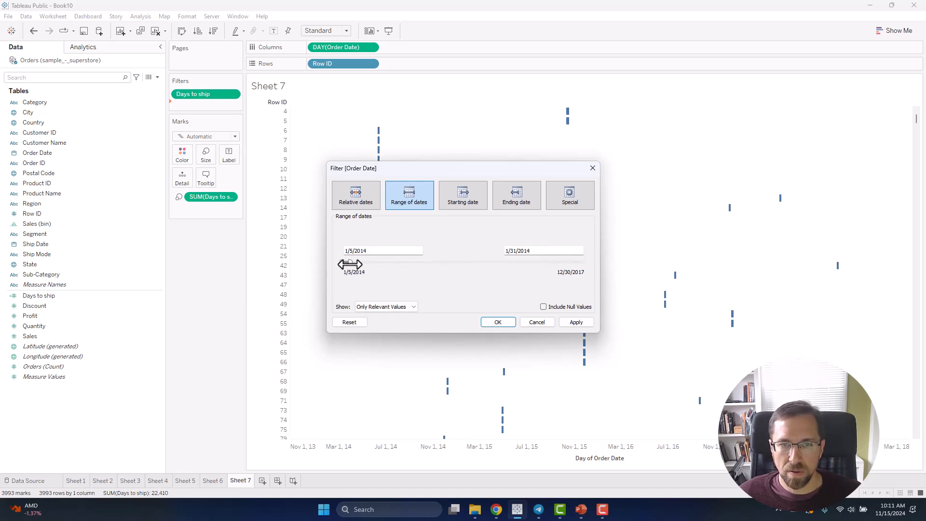
click(496, 323)
scroll(673, 378, down, 3)
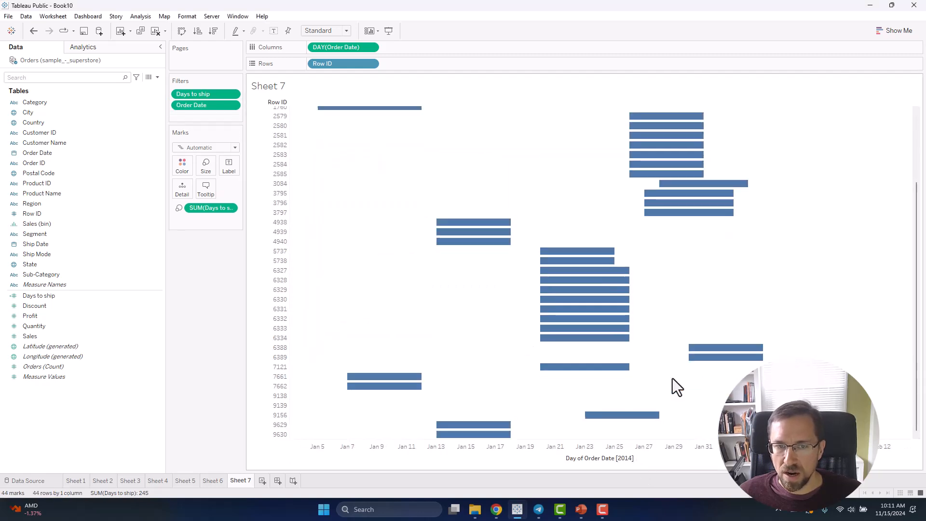
scroll(651, 353, up, 3)
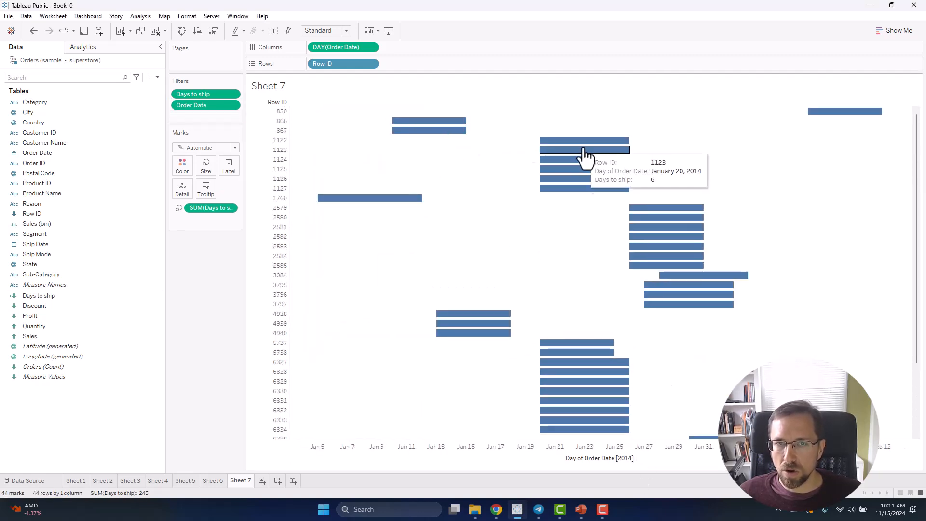
- Replace Row ID with Order ID on Rows
click(53, 165)
drag(54, 169, 288, 171)
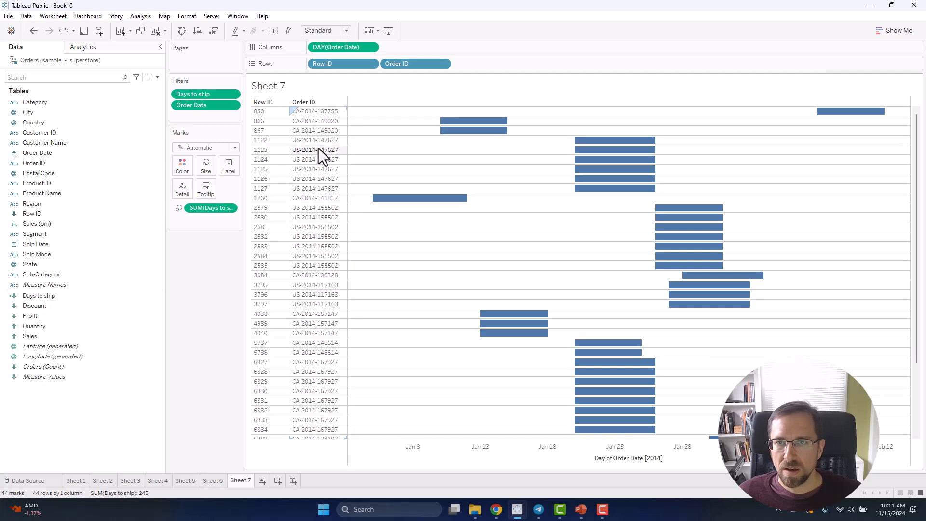
mouse_move(352, 64)
mouse_down()
mouse_move(239, 263)
mouse_move(204, 282)
mouse_move(270, 335)
mouse_up()
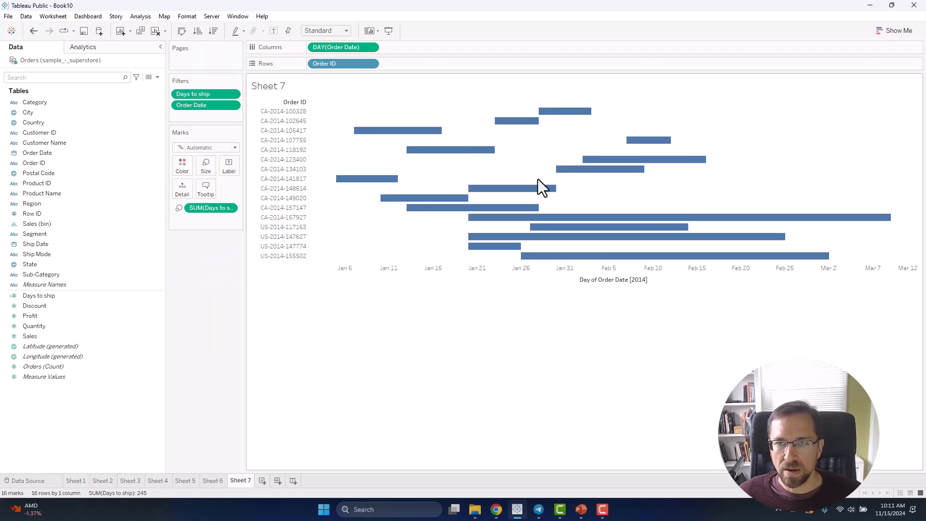
- Change the aggregation of Days to ship on Size to Maximum and inspect the order dates and shipping durations of the bars
click(230, 208)
mouse_move(244, 309)
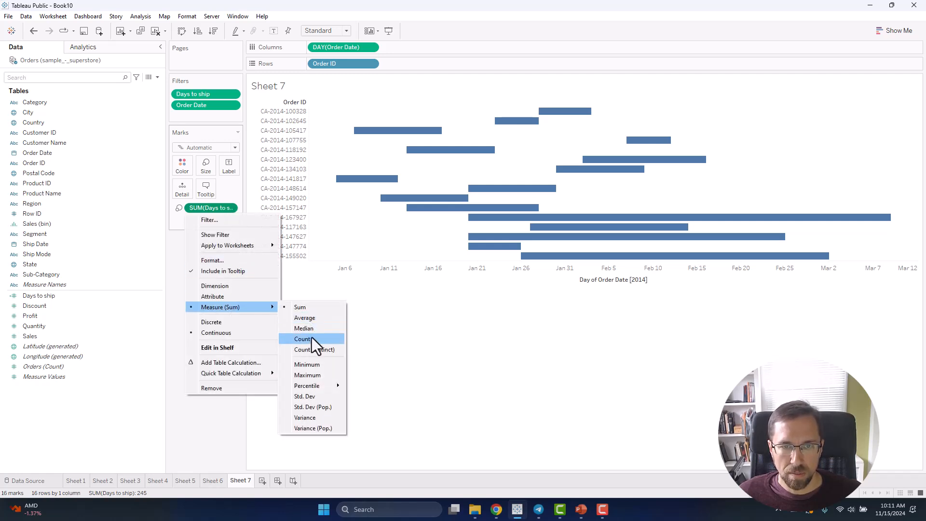
click(310, 375)
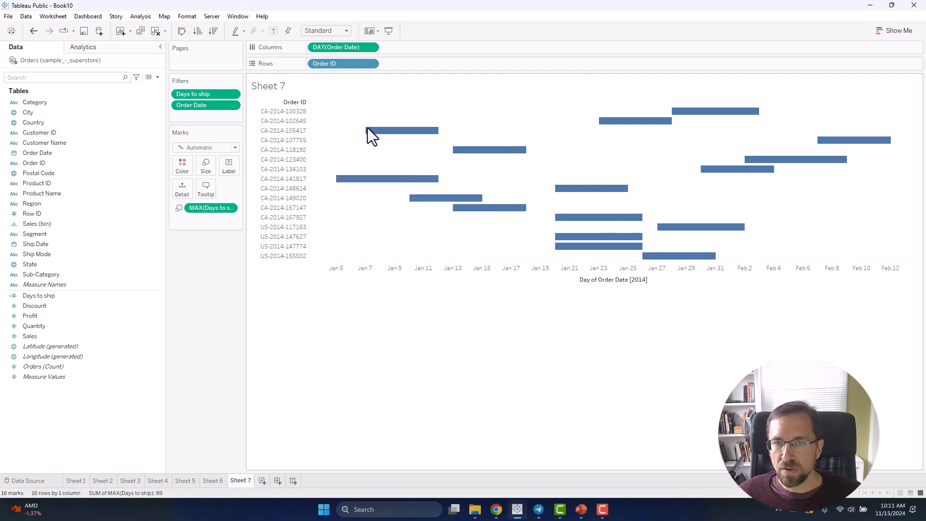
mouse_move(558, 250)
mouse_move(557, 194)
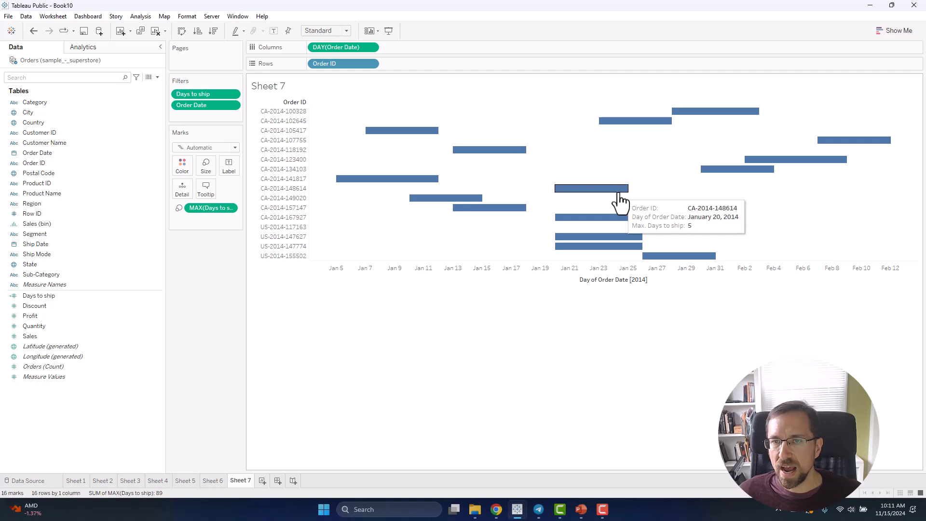
mouse_move(819, 168)
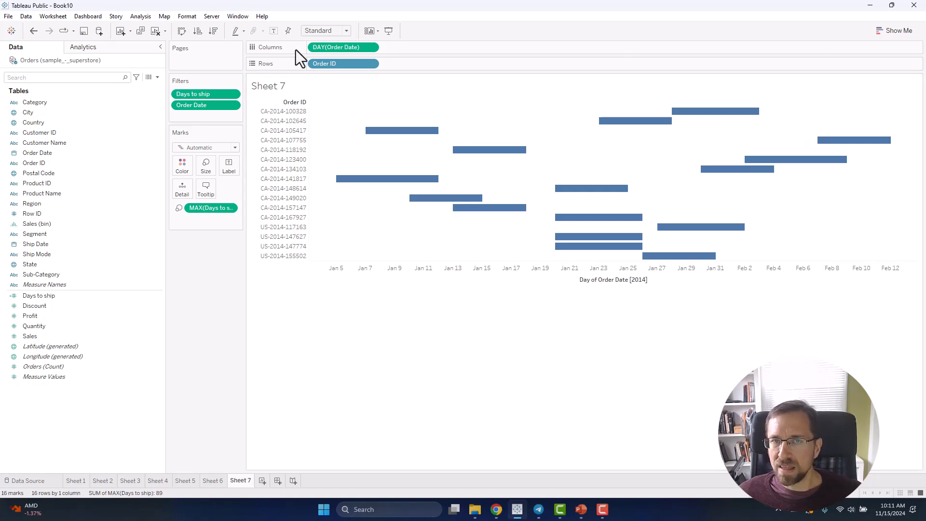
mouse_move(362, 137)
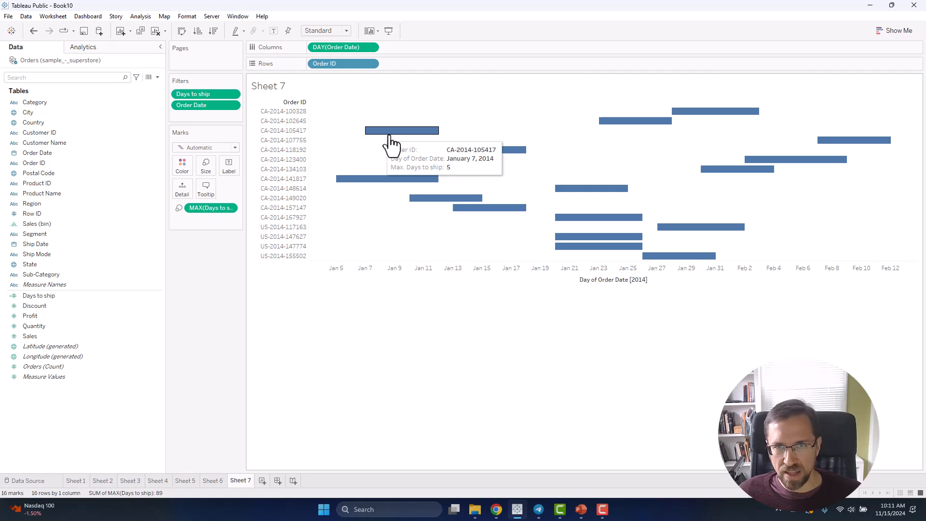
mouse_move(350, 186)
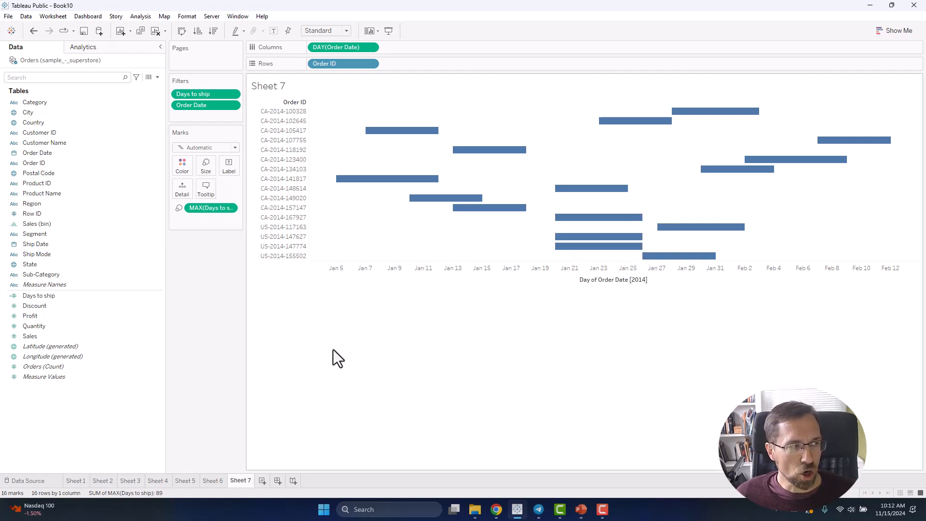
- Create a new worksheet and build a box-and-whisker plot of Sales by Ship Mode
click(262, 481)
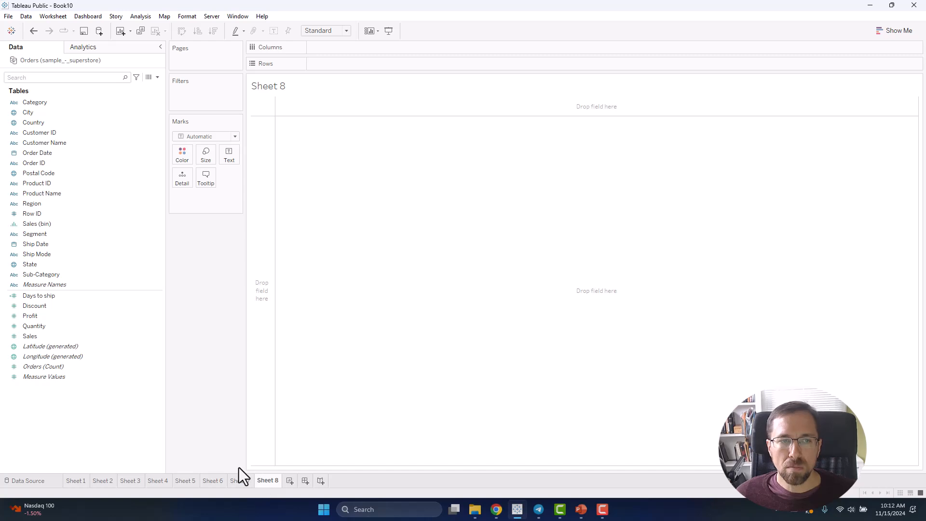
double_click(77, 332)
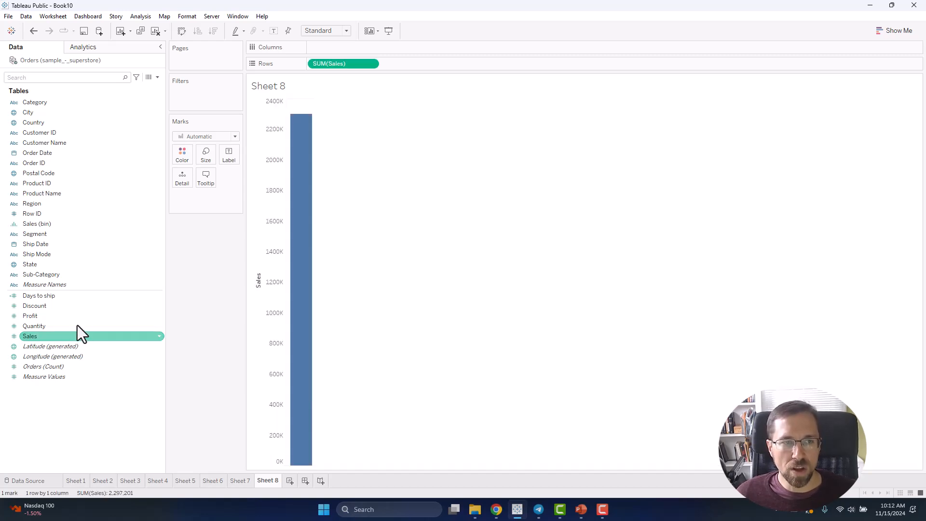
drag(68, 254, 420, 47)
click(894, 31)
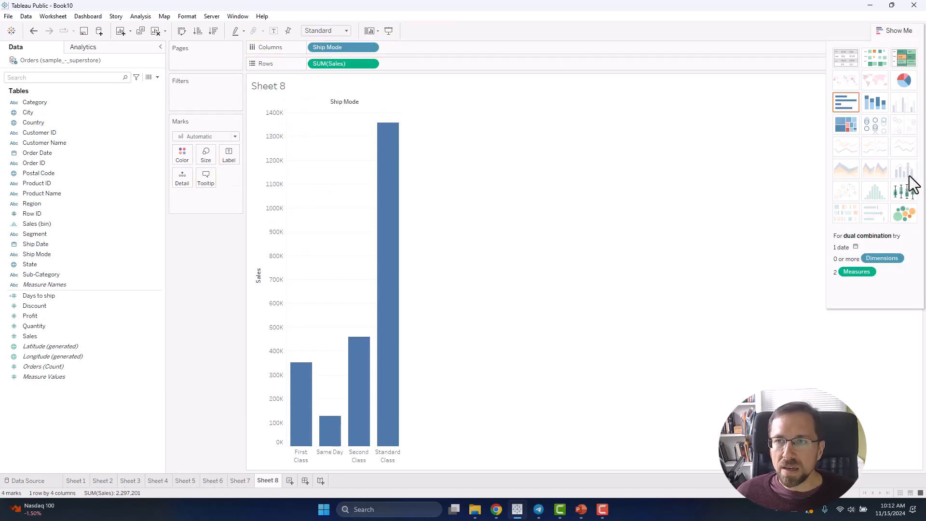
click(904, 192)
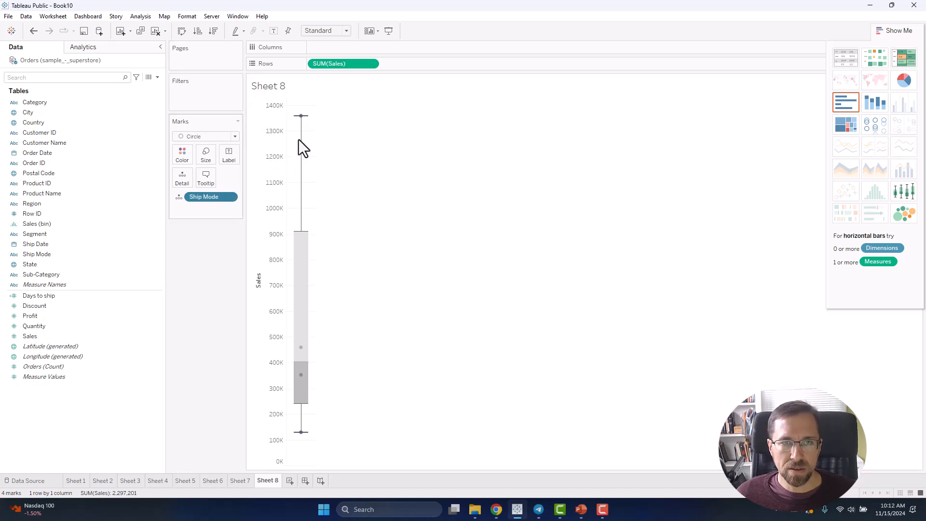
- Move Ship Mode from Detail to Columns and turn off Aggregate Measures so each ship mode plots its individual sales
drag(200, 197, 359, 47)
mouse_move(391, 131)
mouse_move(361, 340)
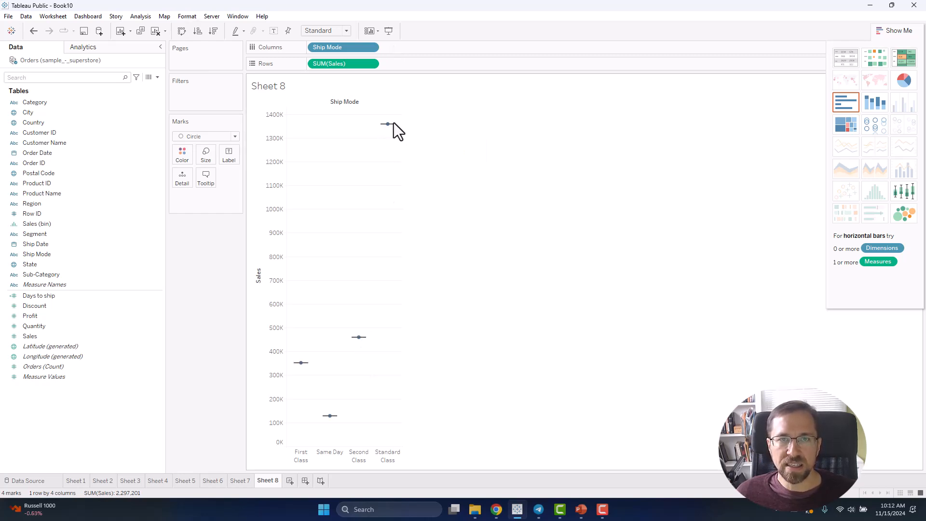
click(141, 16)
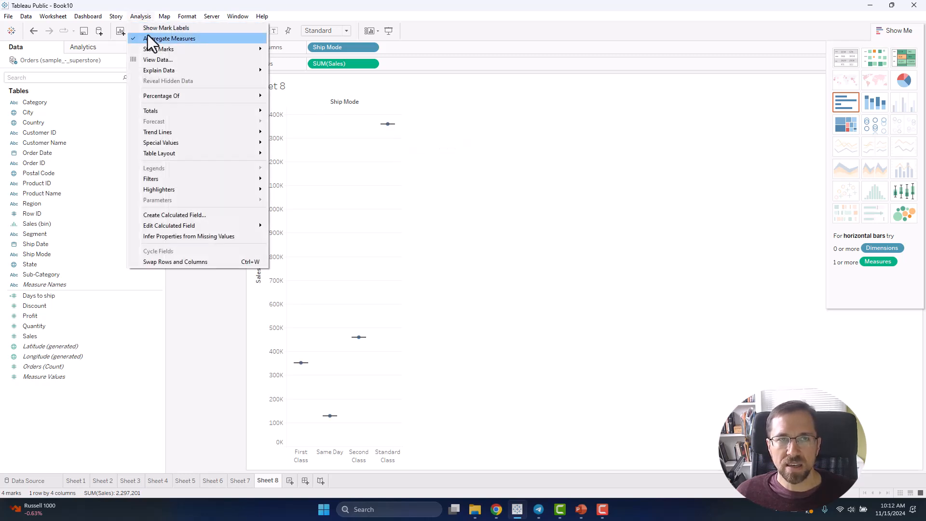
click(147, 38)
mouse_move(376, 426)
mouse_move(310, 418)
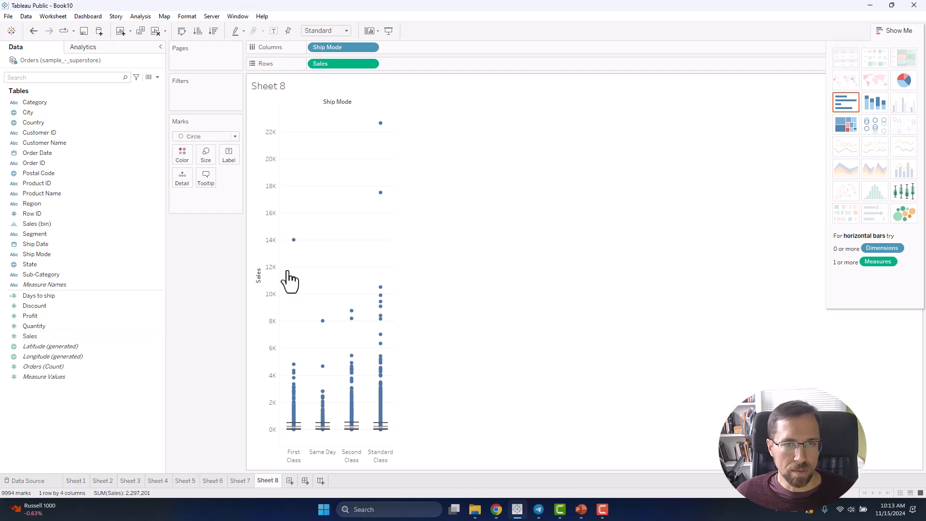
- Filter the box plots on Sales values of at most 5000
drag(53, 337, 219, 100)
click(491, 195)
double_click(530, 250)
text(5000)
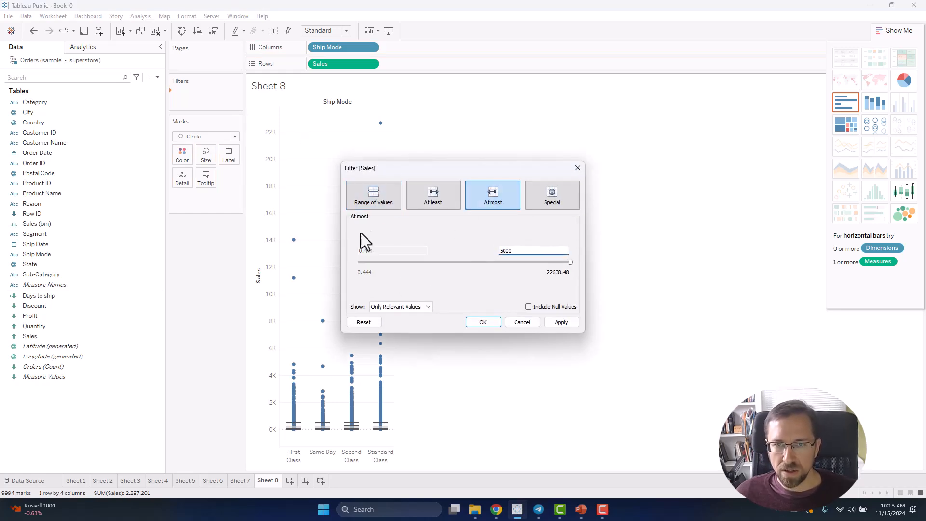
key(Return)
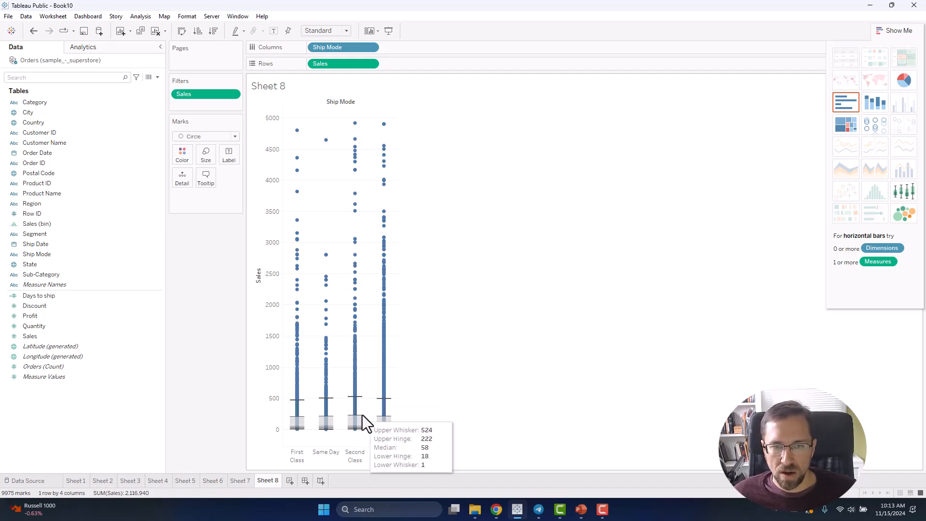
- Review the box plot's whisker and formatting options without changing them
right_click(362, 416)
click(379, 421)
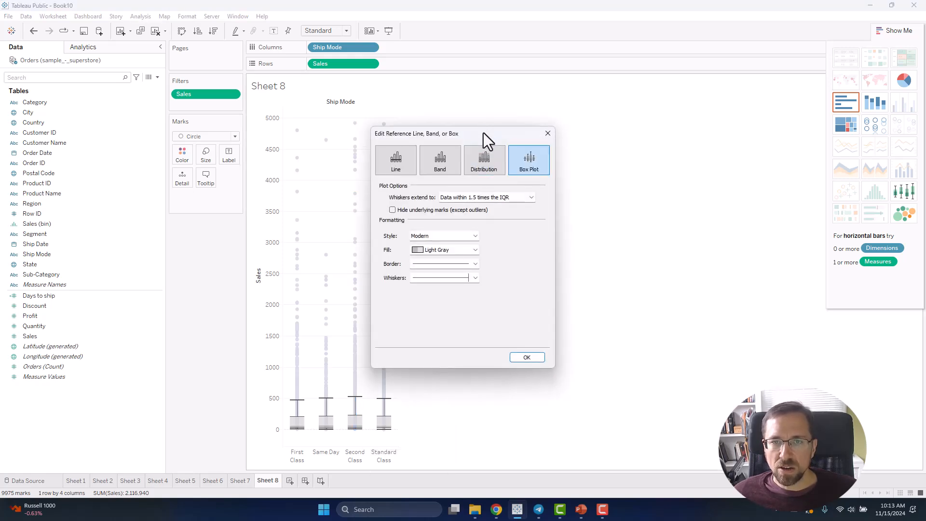
drag(483, 133, 536, 140)
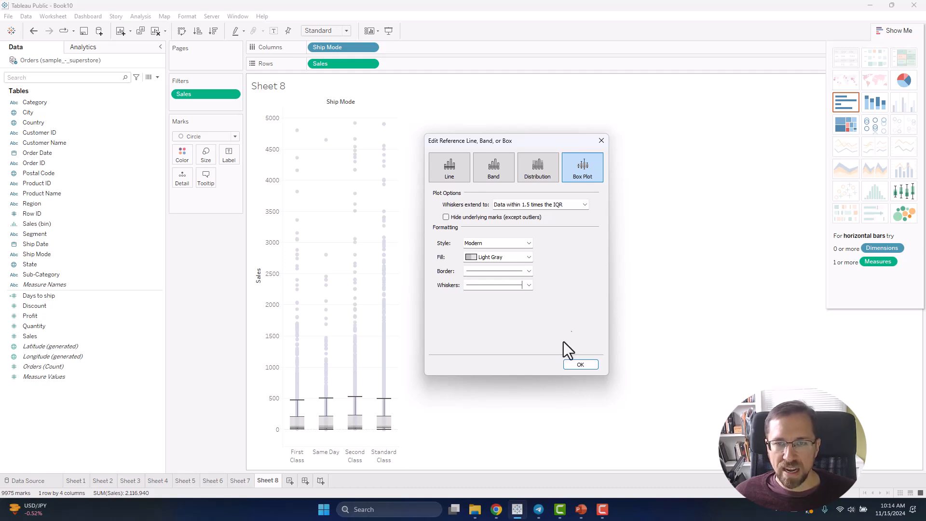
click(601, 141)
- Set the Sales filter to at most 1500 and inspect the boxes and whiskers of the ship modes
right_click(221, 95)
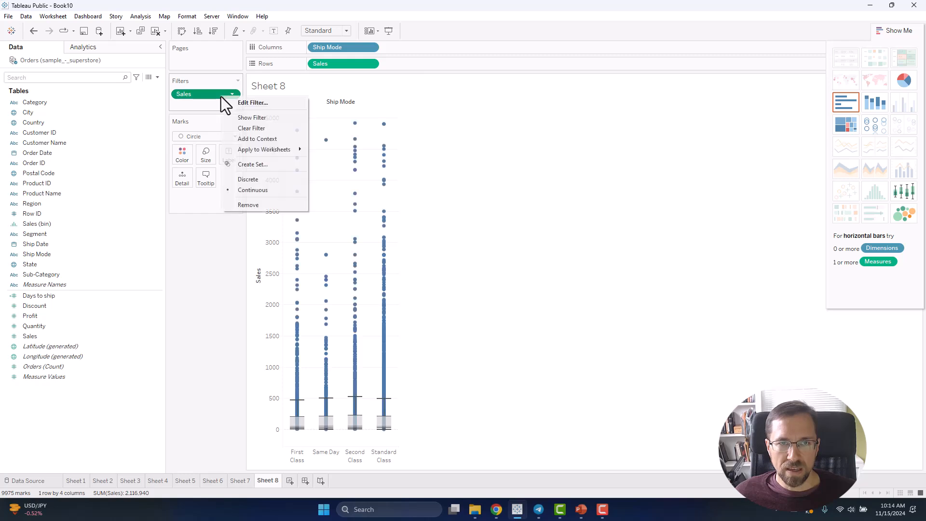
click(239, 103)
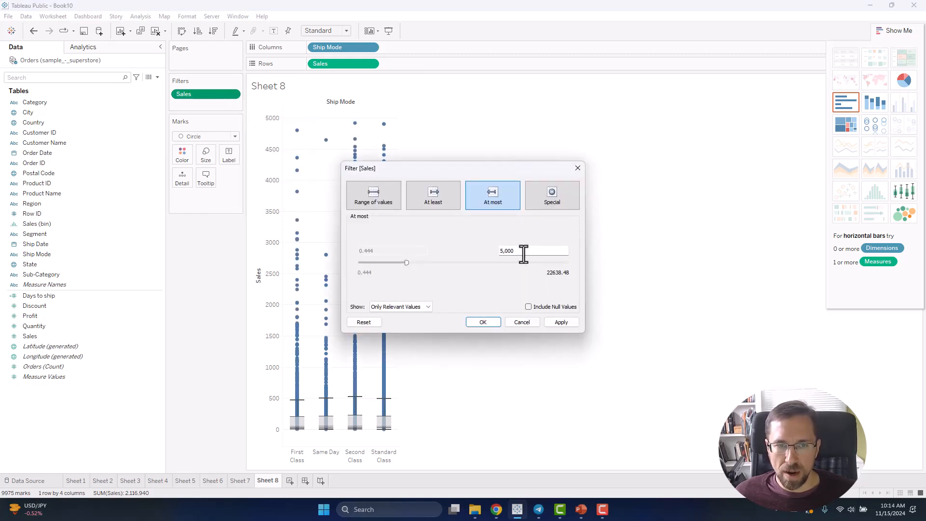
key(ctrl+a)
text(1)
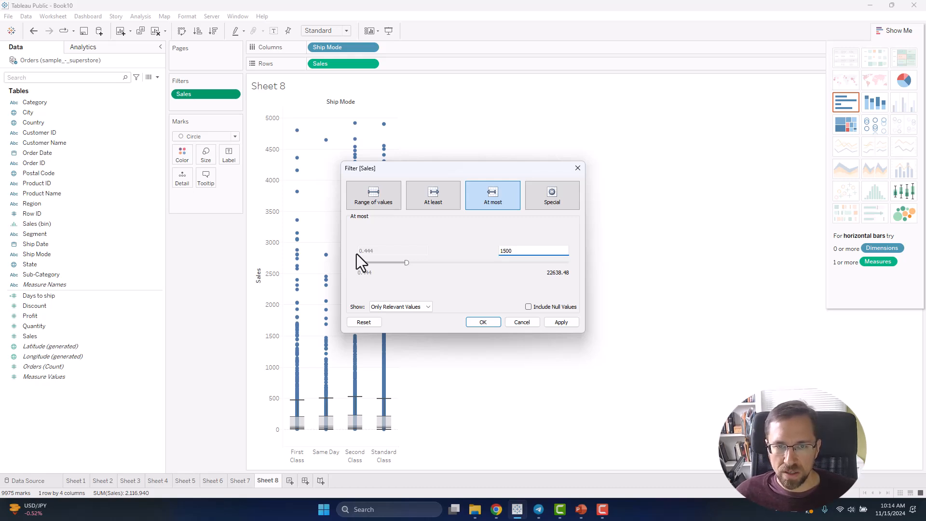
key(Return)
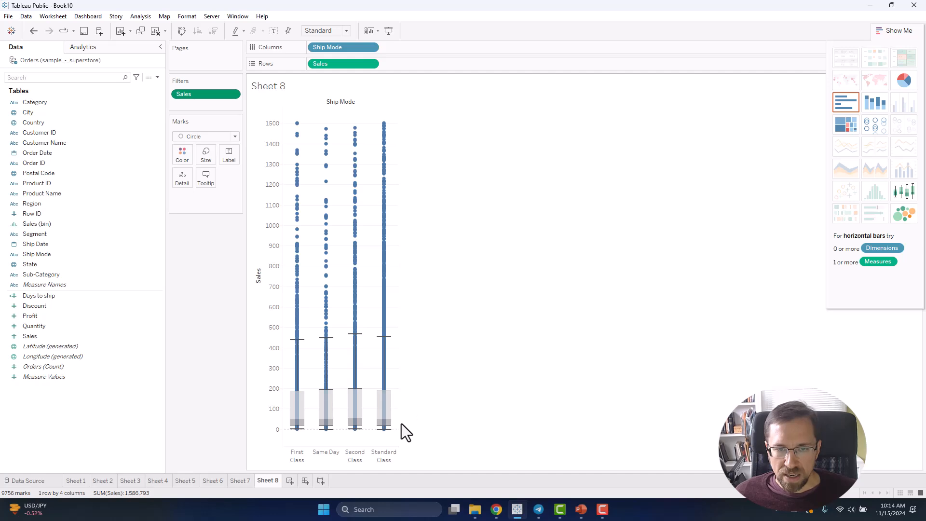
mouse_move(385, 421)
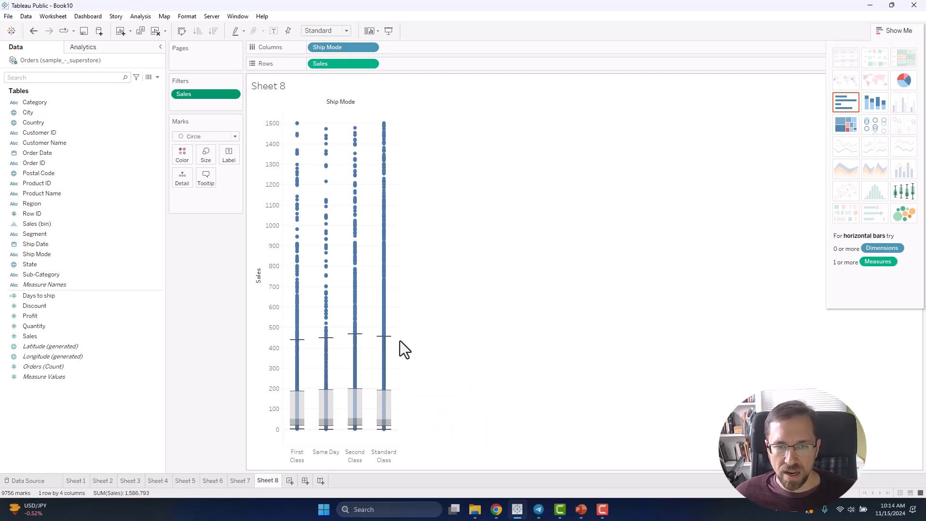
mouse_move(389, 347)
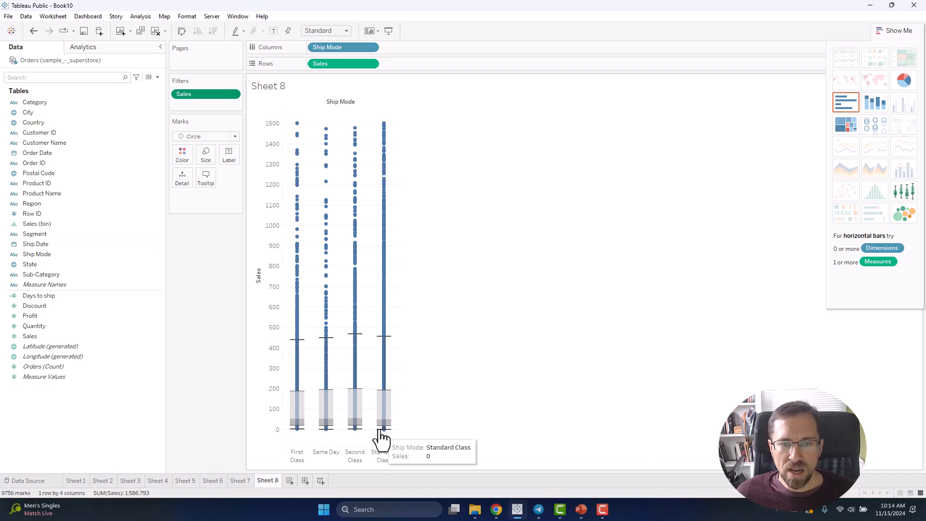
mouse_move(304, 412)
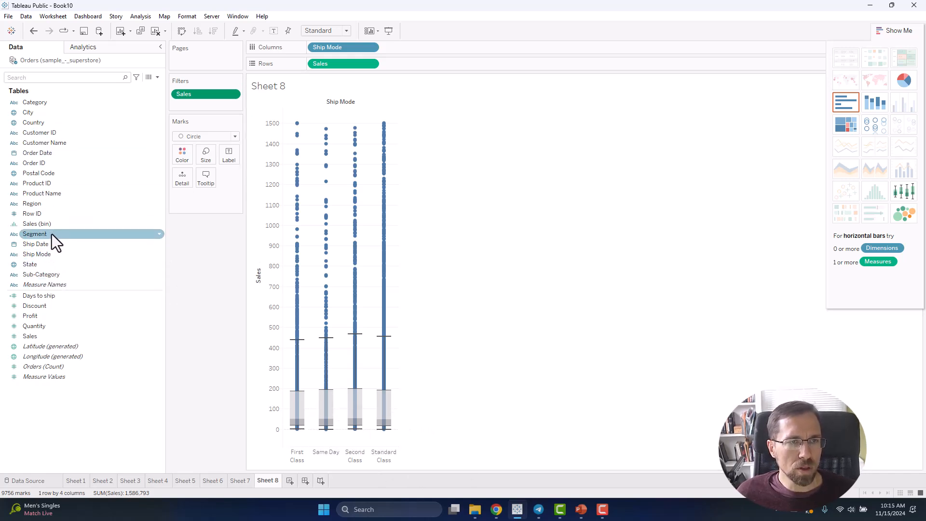
- Search the fields for "cat", replace Ship Mode on Columns with Category, and inspect the resulting box plots
text(cat)
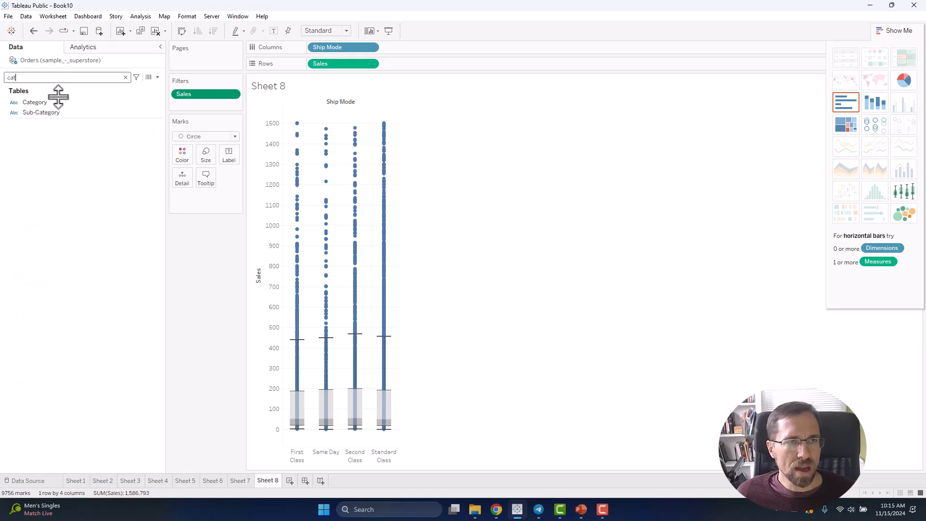
drag(47, 102, 337, 46)
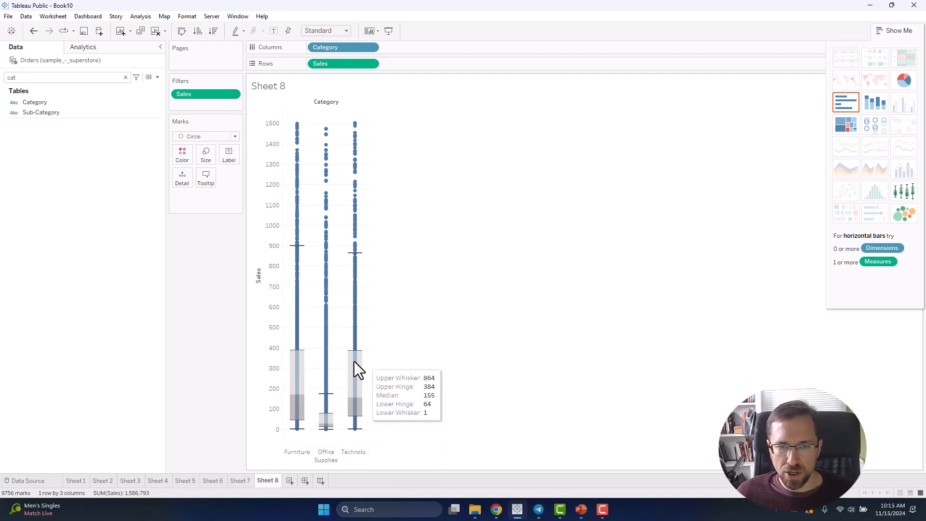
mouse_move(358, 340)
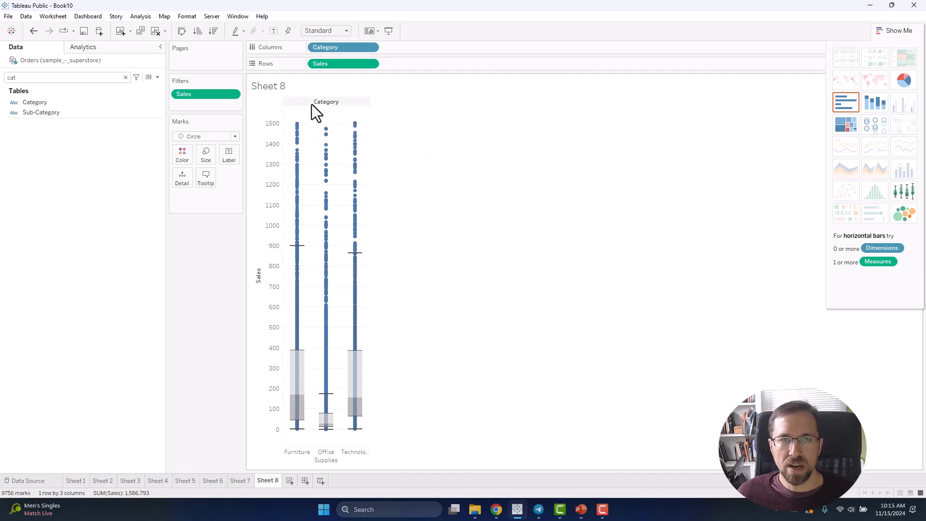
- Remove the Sales filter, compare the box plots with and without it, and inspect the Technology outliers
drag(221, 95, 189, 392)
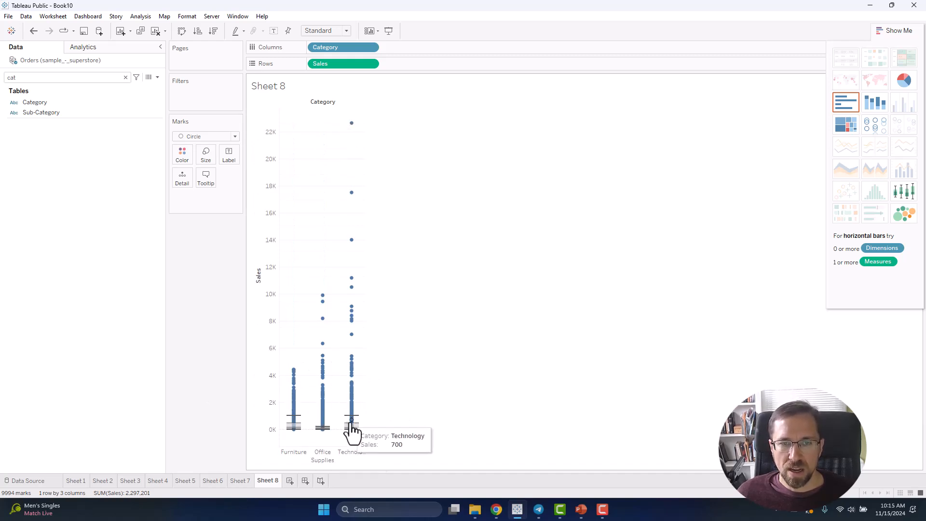
key(ctrl+z)
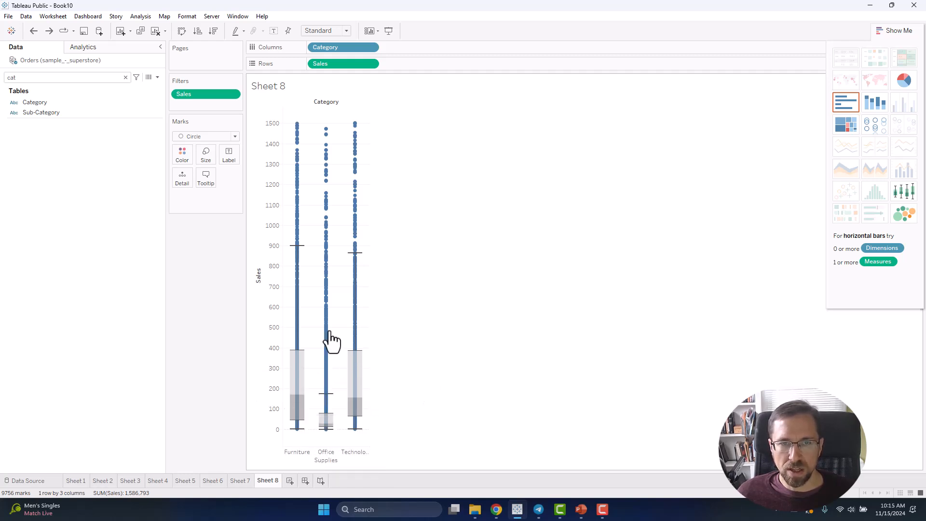
key(ctrl+y)
mouse_move(346, 127)
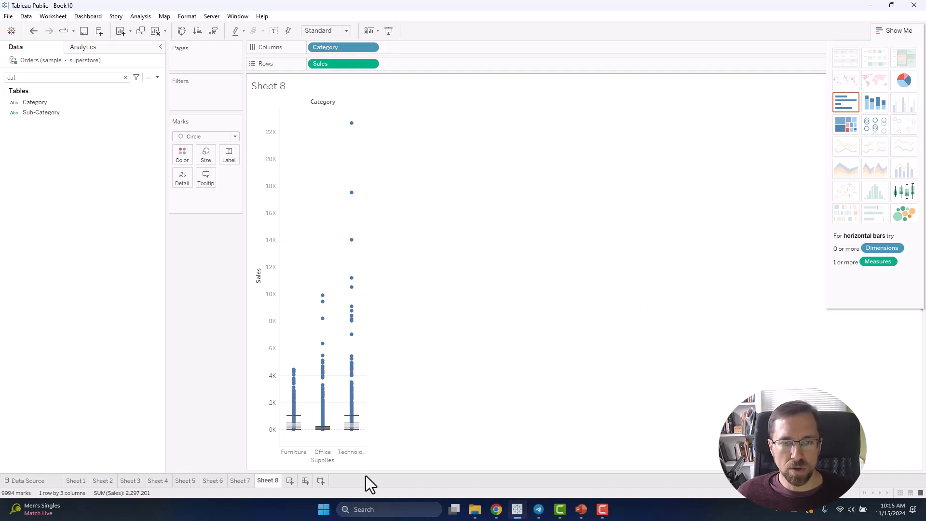
- On a new worksheet, clear the field search and build a table of Sales by Category and year of Order Date
click(289, 481)
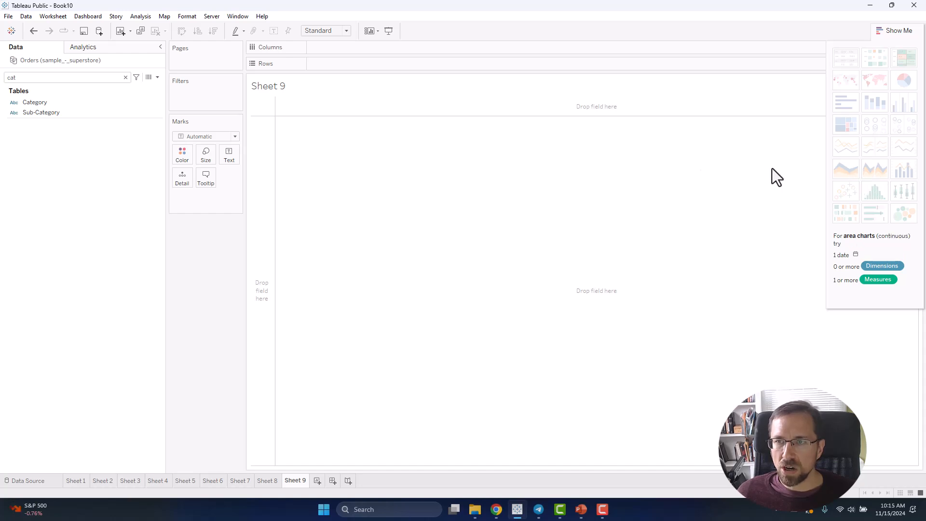
click(62, 101)
click(125, 77)
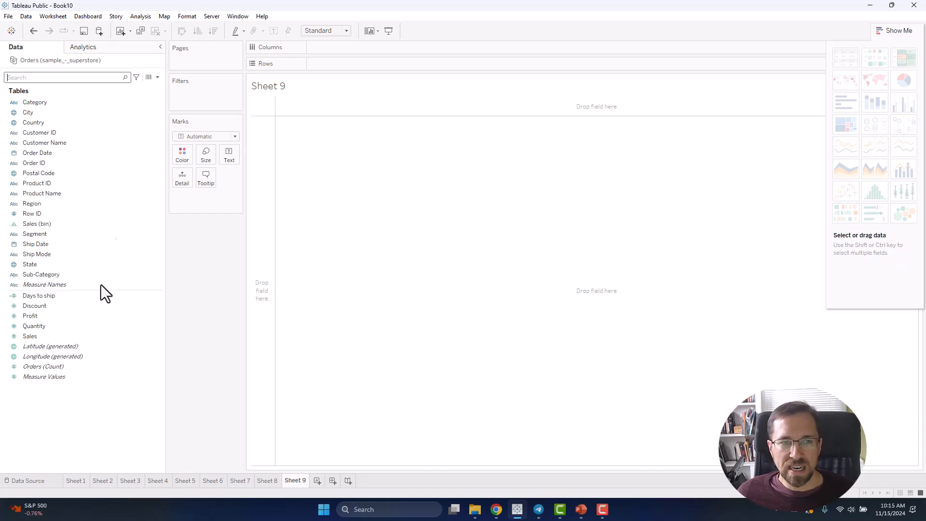
double_click(43, 154)
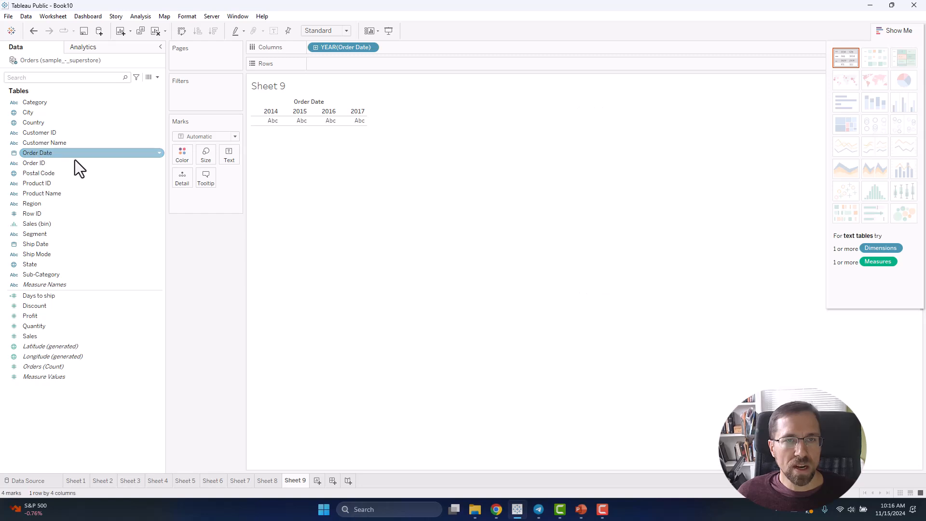
drag(55, 339, 531, 284)
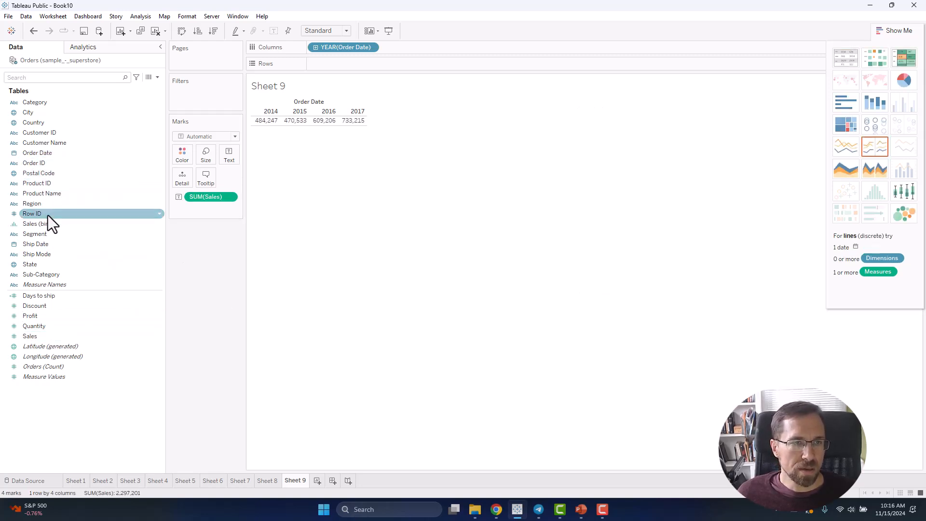
drag(39, 259, 48, 189)
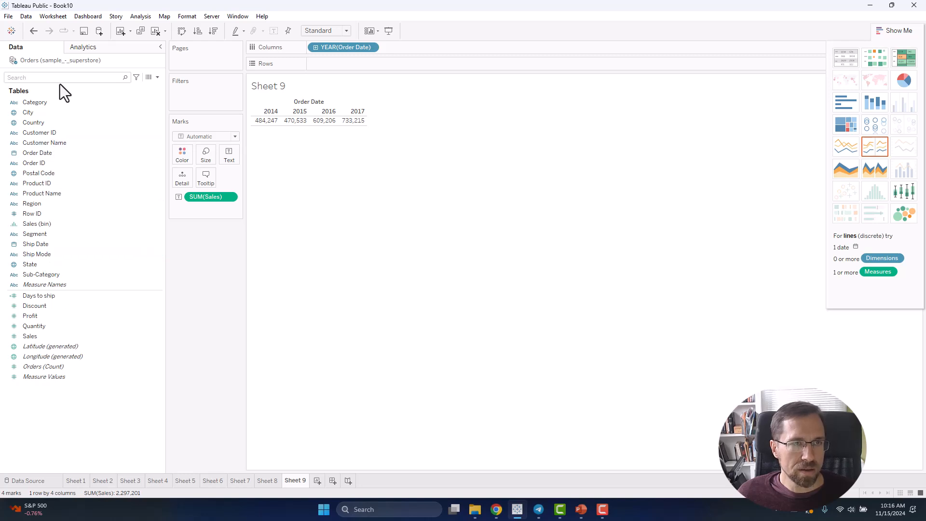
double_click(41, 102)
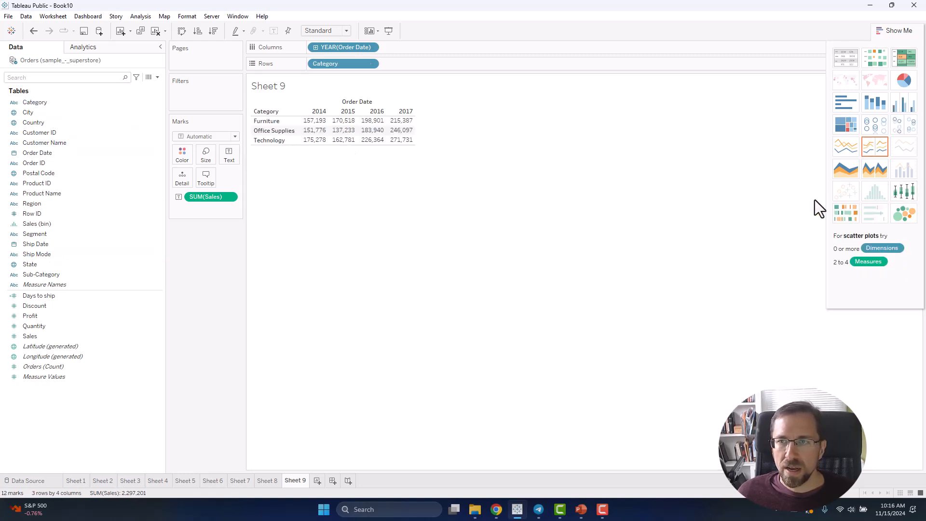
- Convert the table to a continuous area chart and inspect each category's sales over the years
click(840, 172)
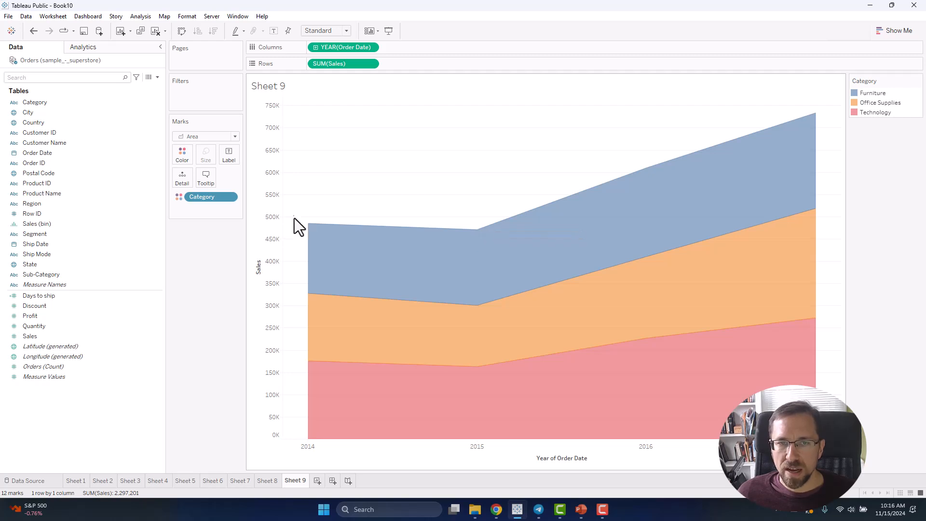
mouse_move(817, 119)
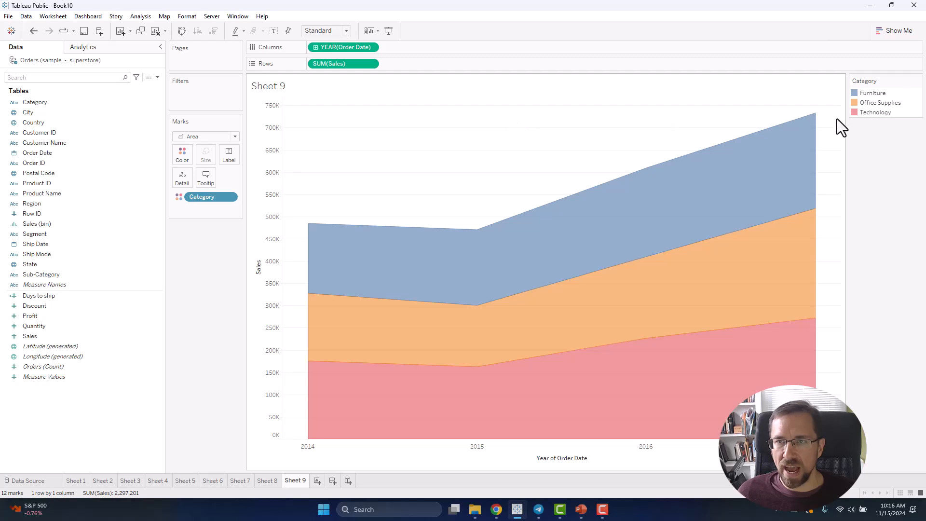
mouse_move(815, 333)
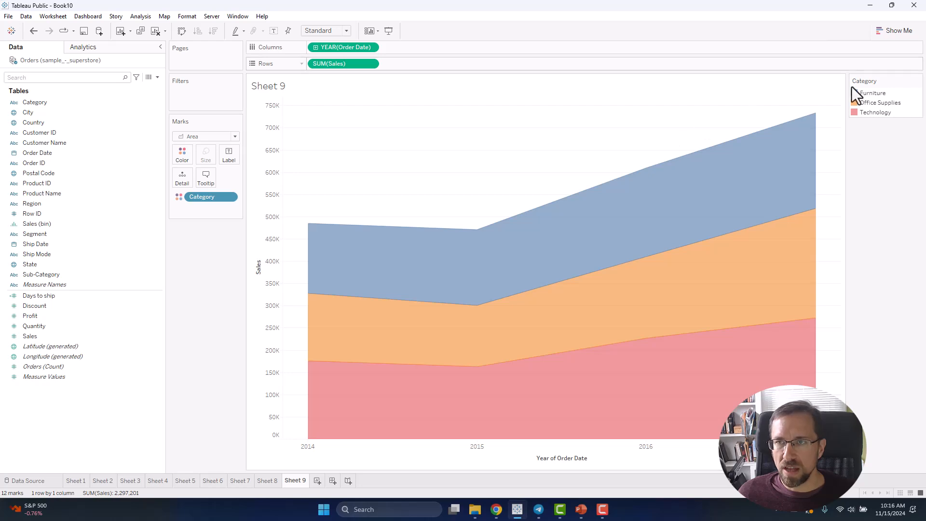
- Convert the area chart to horizontal bars of Sales by Category for each order year
key(ctrl+1)
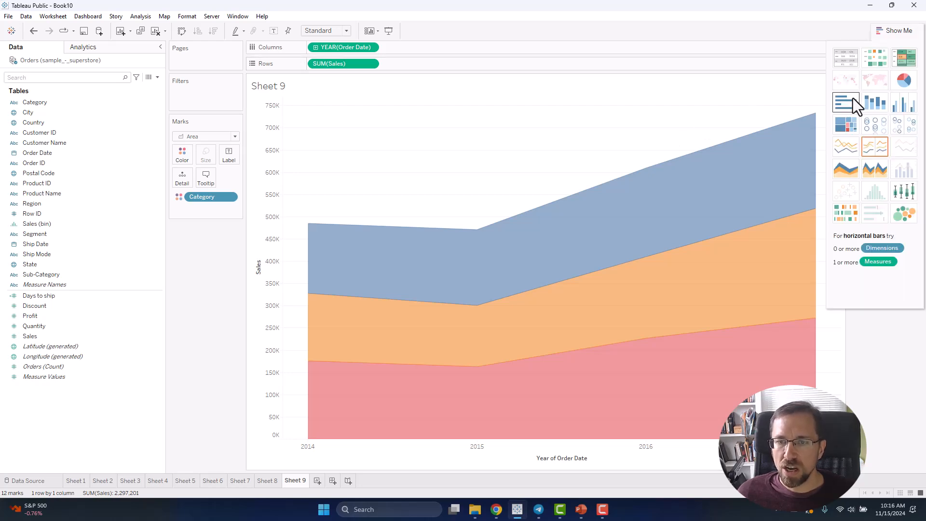
click(852, 98)
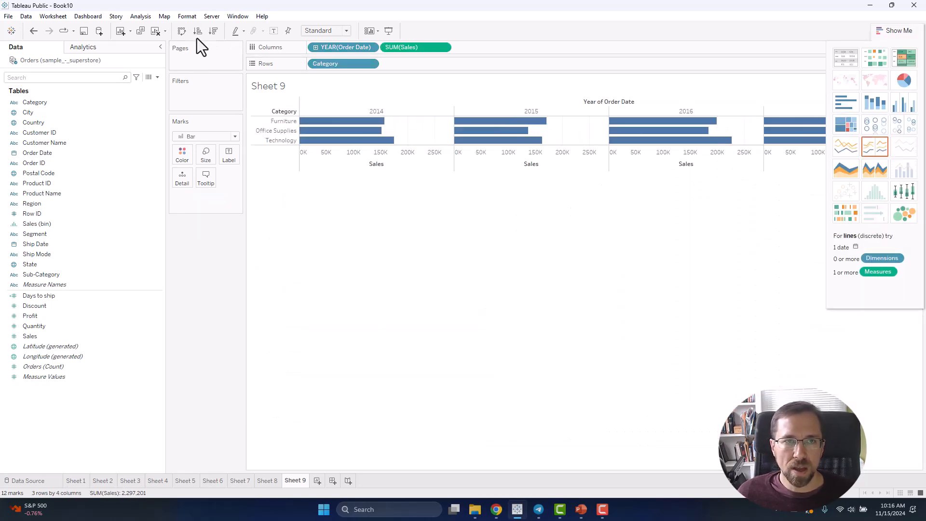
- Swap the bar chart's rows and columns, and try stacked bars of yearly Sales coloured by Category before undoing
click(182, 31)
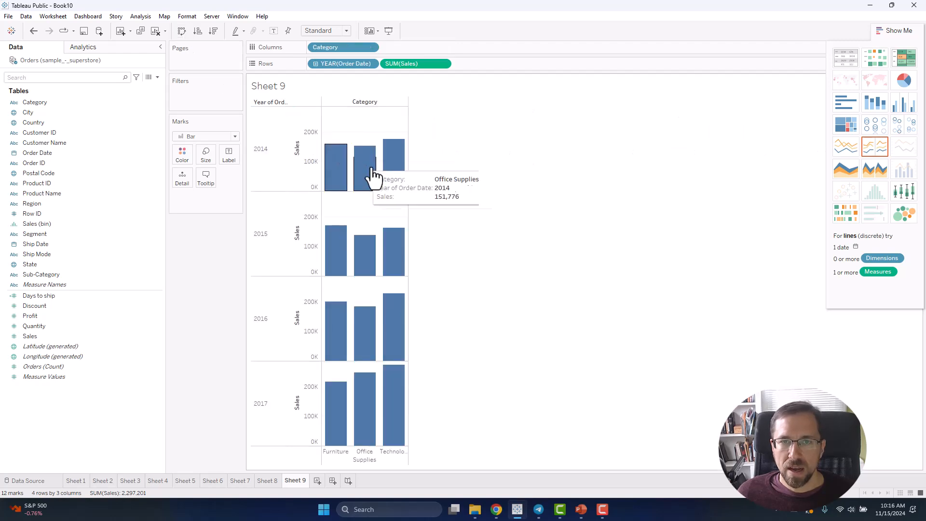
click(881, 102)
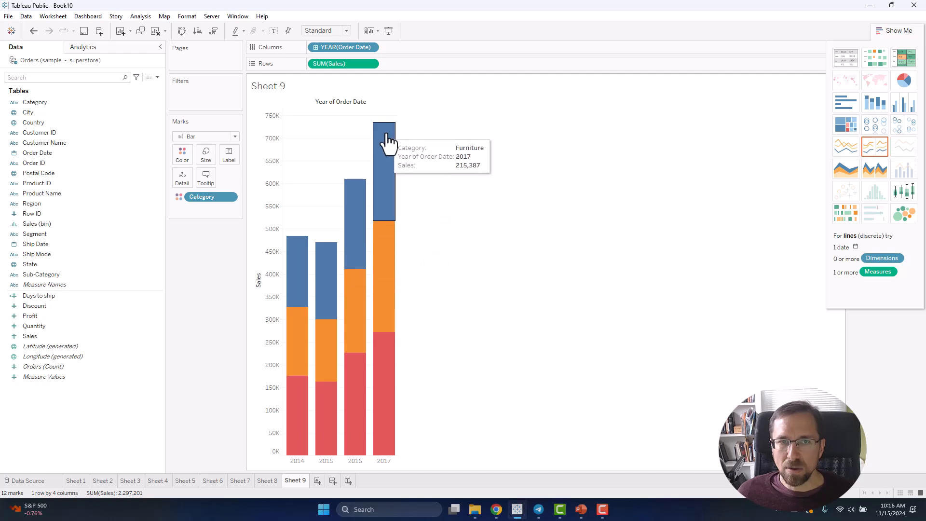
key(ctrl+z)
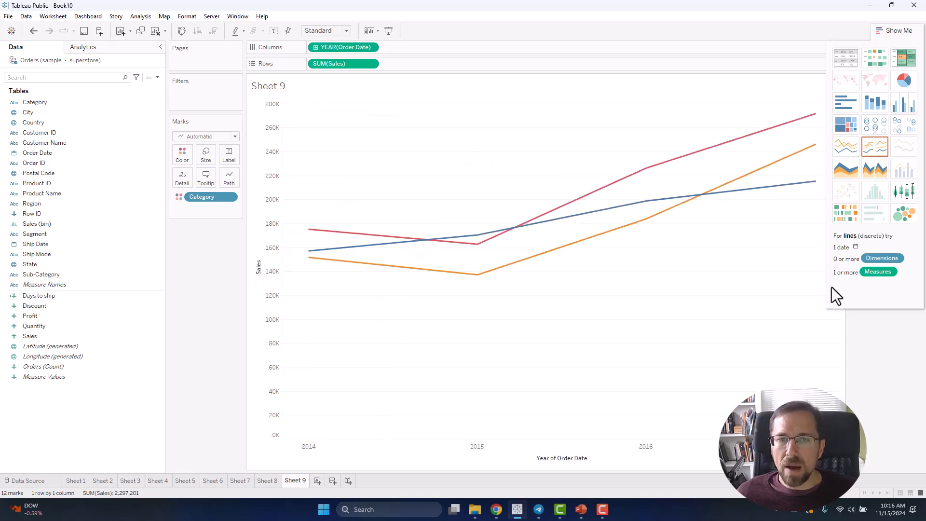
- Compare discrete line and area charts of yearly Sales by Category with their continuous versions
click(893, 36)
click(896, 34)
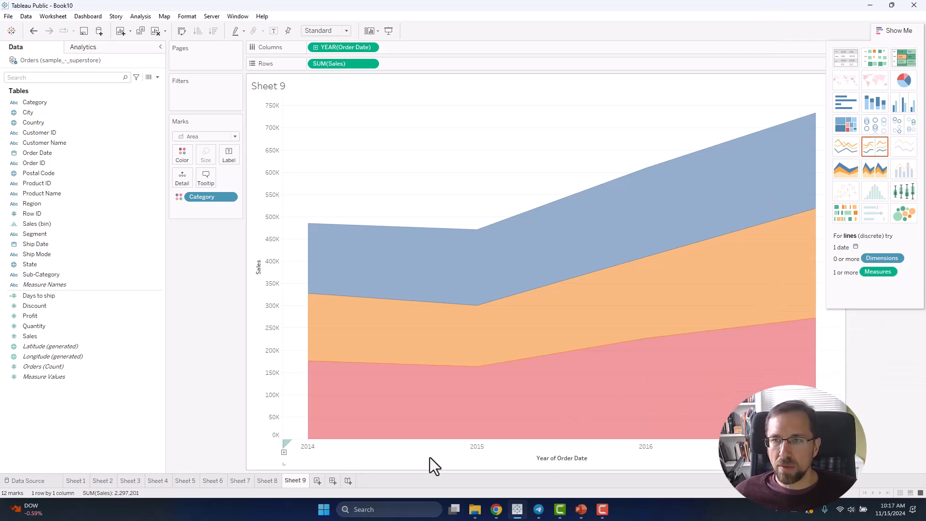
click(878, 151)
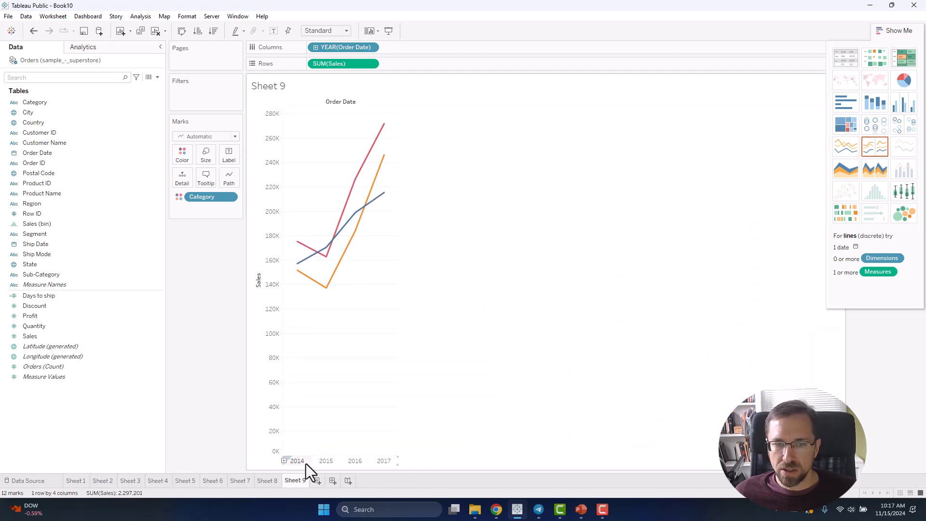
click(879, 168)
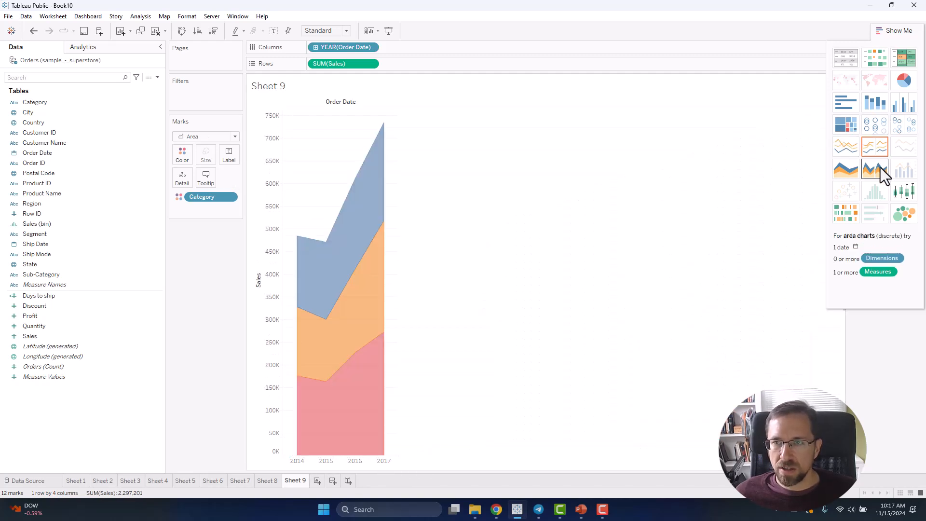
click(844, 147)
click(845, 167)
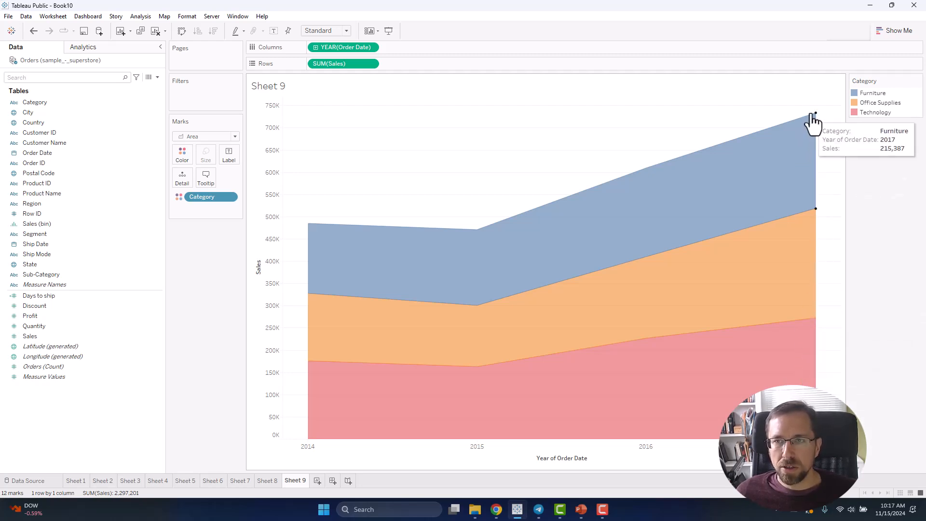
- Compare the continuous line and area charts using the 2017 category sales, and return to the line chart
click(907, 33)
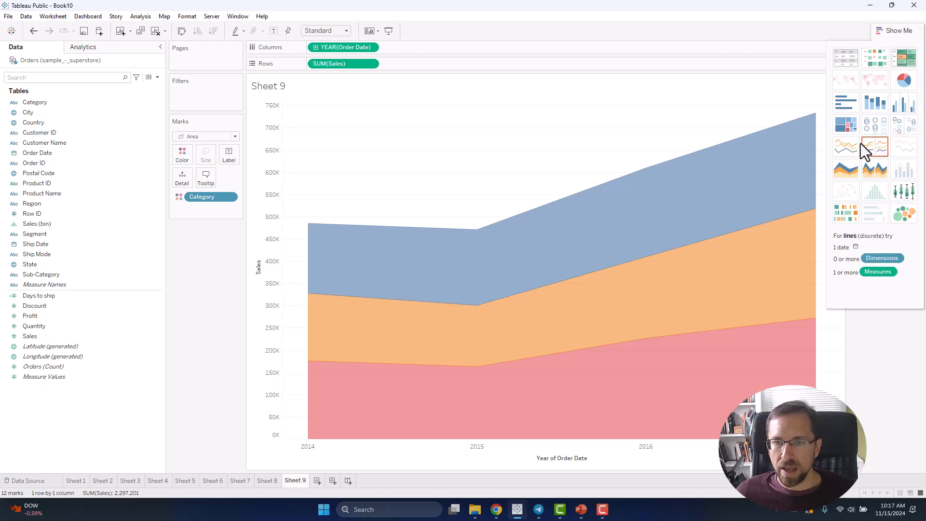
click(844, 146)
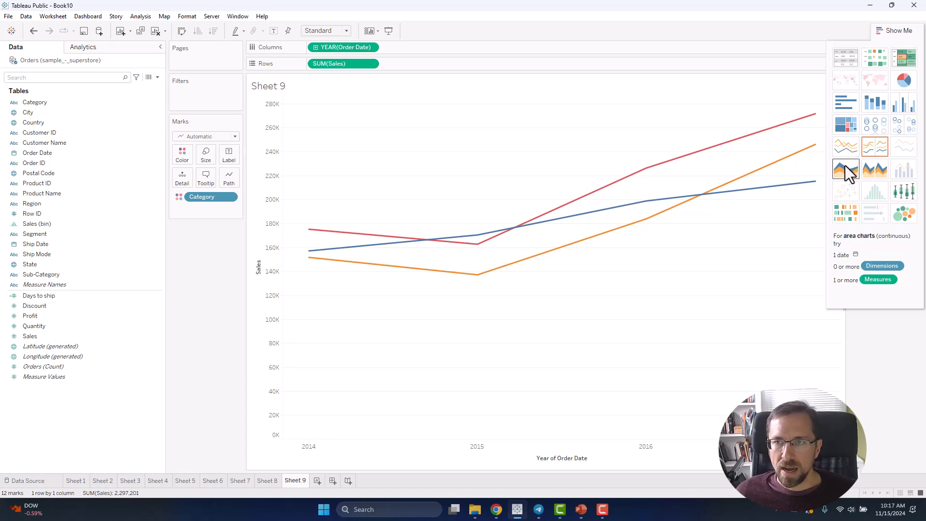
click(845, 166)
click(847, 148)
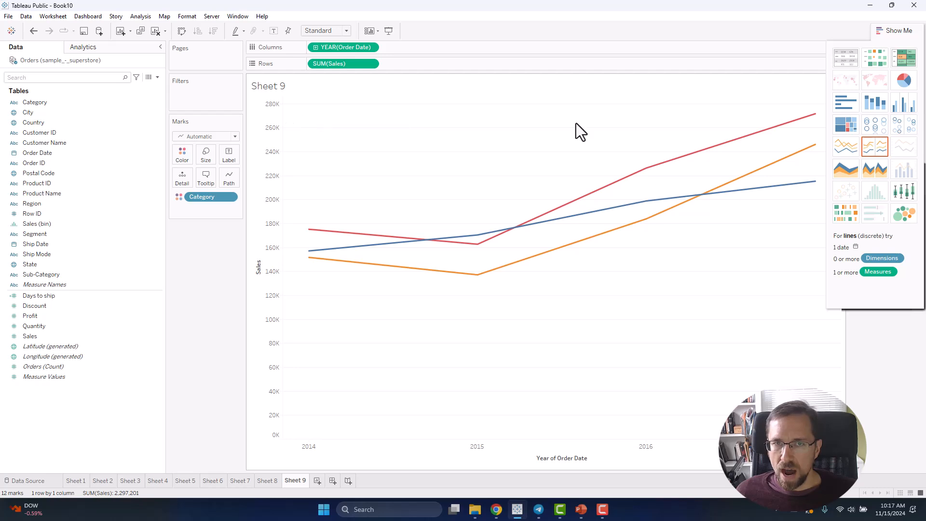
mouse_move(810, 130)
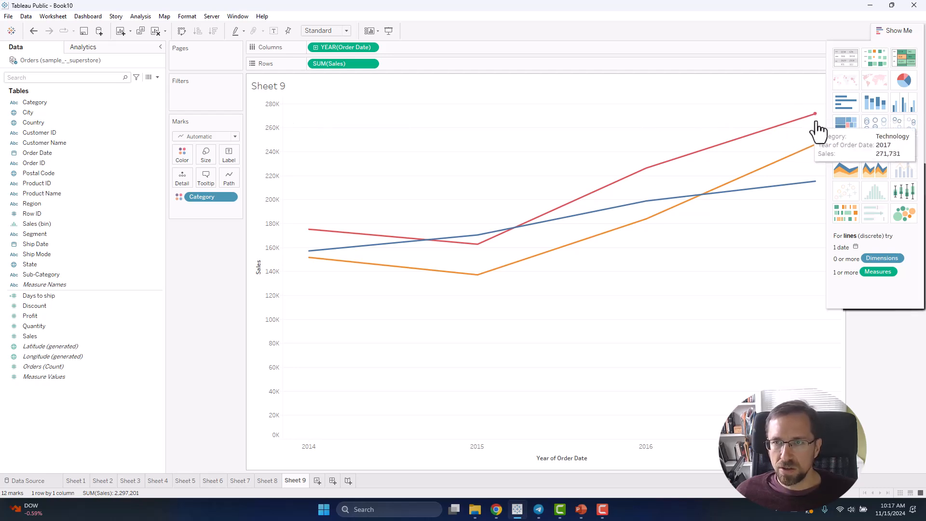
click(841, 167)
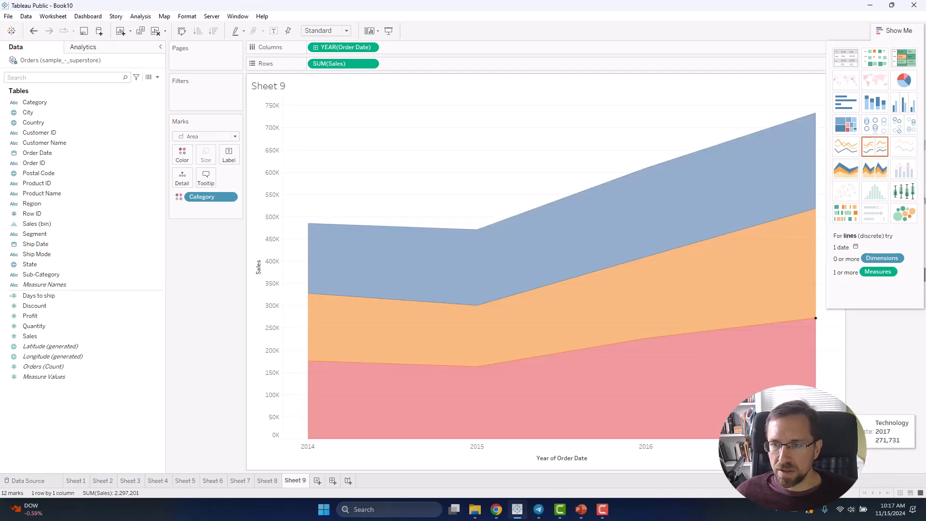
mouse_move(799, 200)
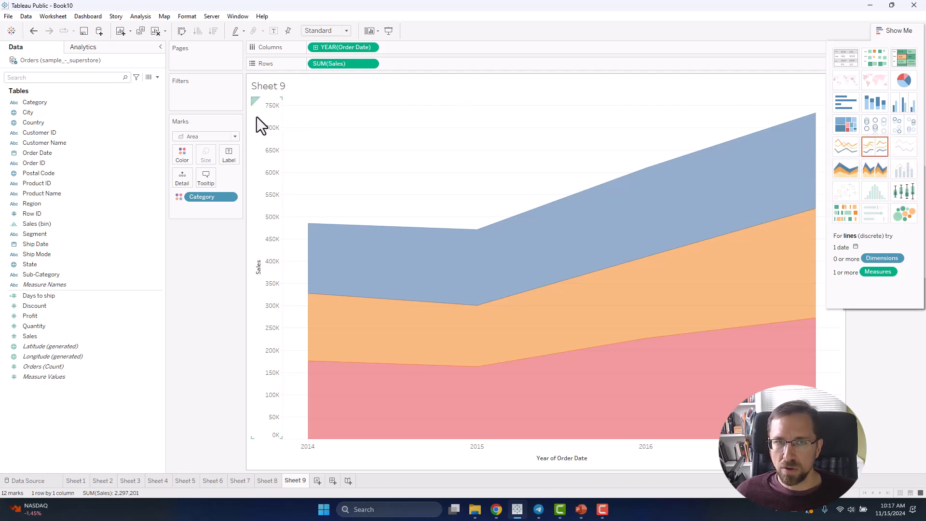
key(ctrl+z)
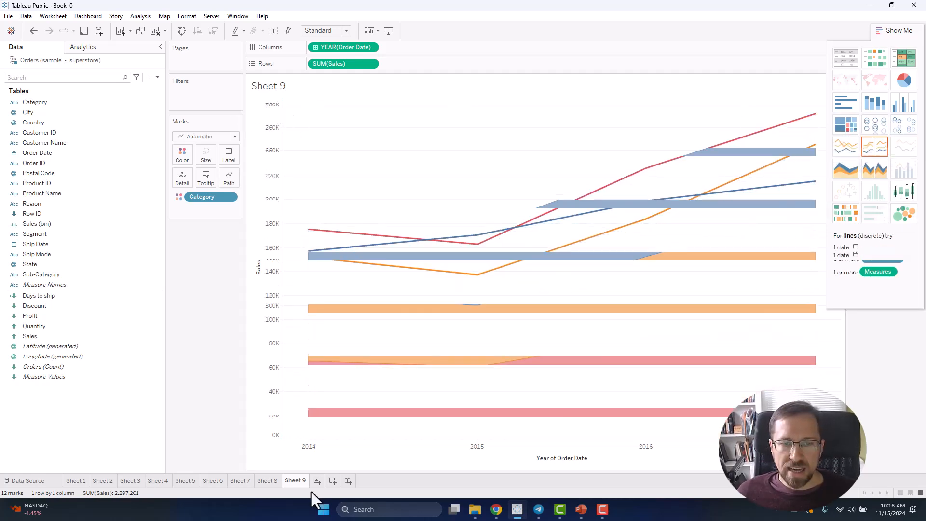
- On a new worksheet, build vertical bar charts of Profit and Sales by Region
click(317, 481)
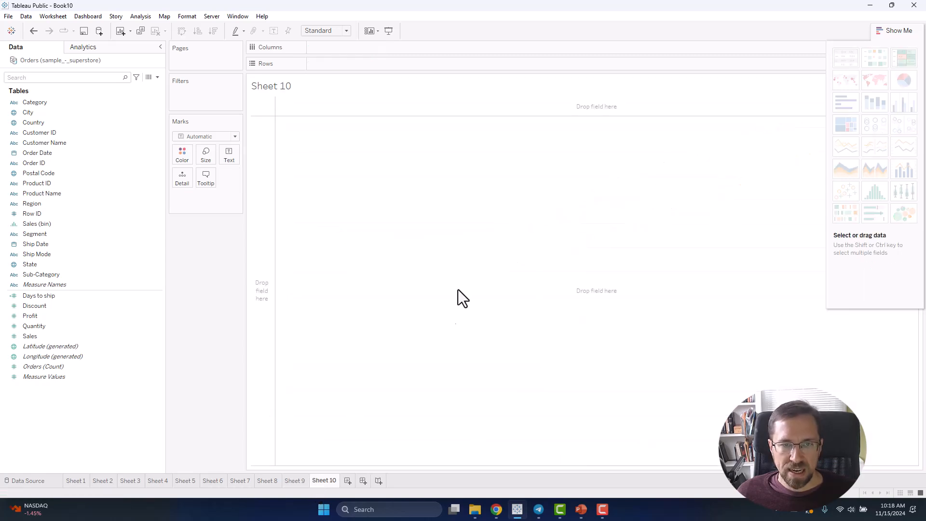
double_click(30, 337)
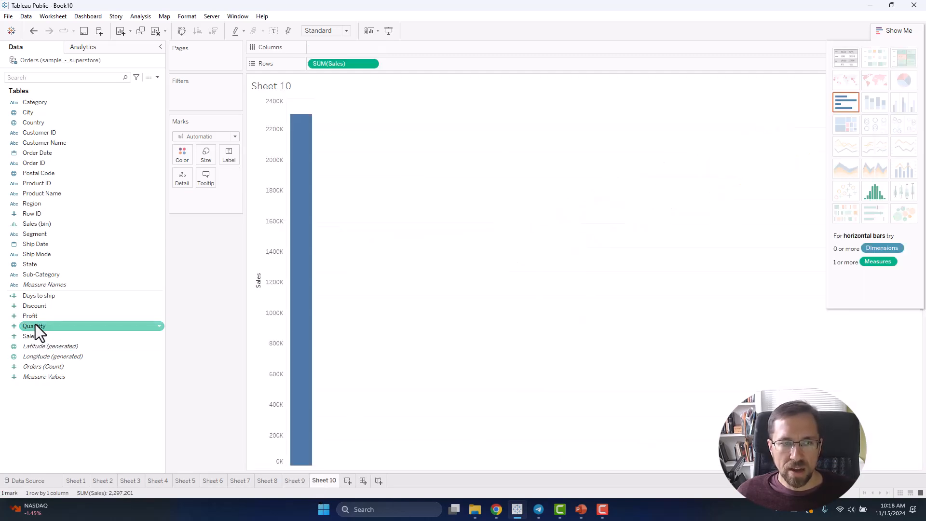
double_click(29, 317)
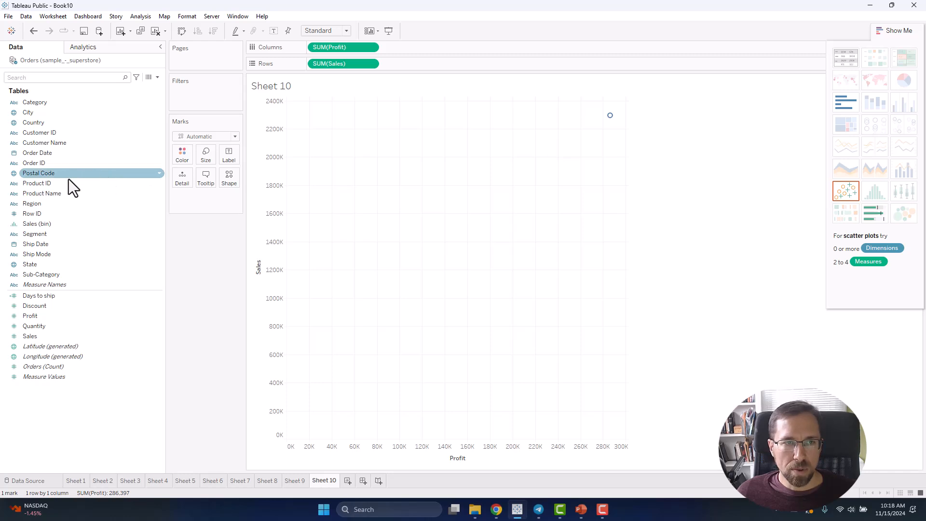
double_click(40, 204)
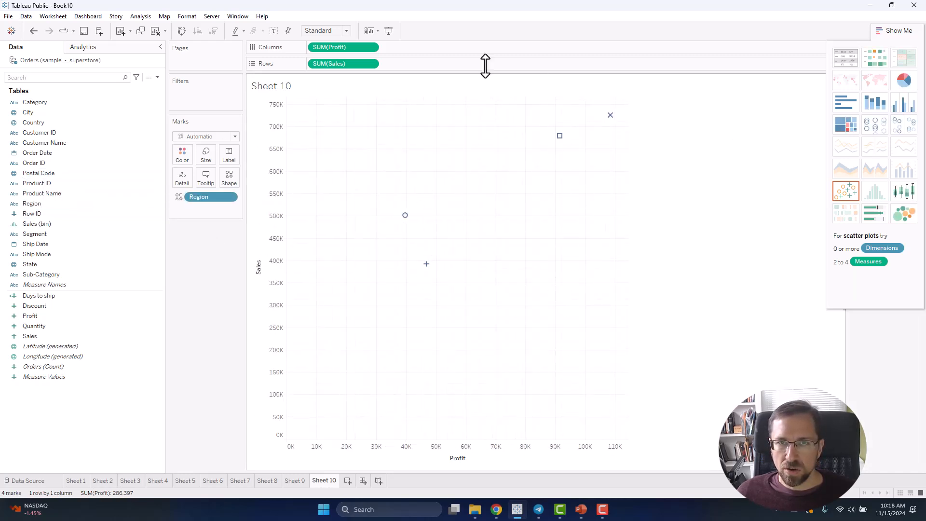
click(853, 105)
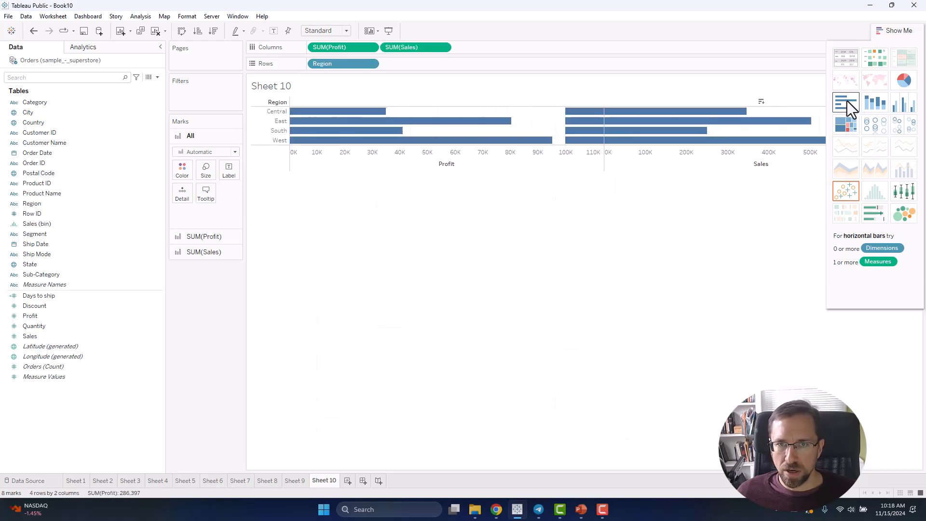
click(181, 32)
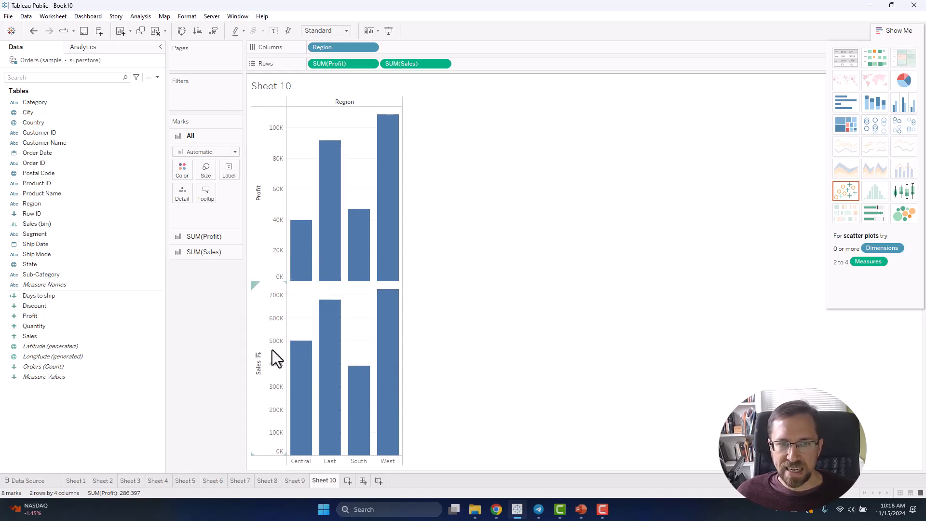
- Combine the Sales and Profit charts into one dual-axis chart by Region
click(263, 363)
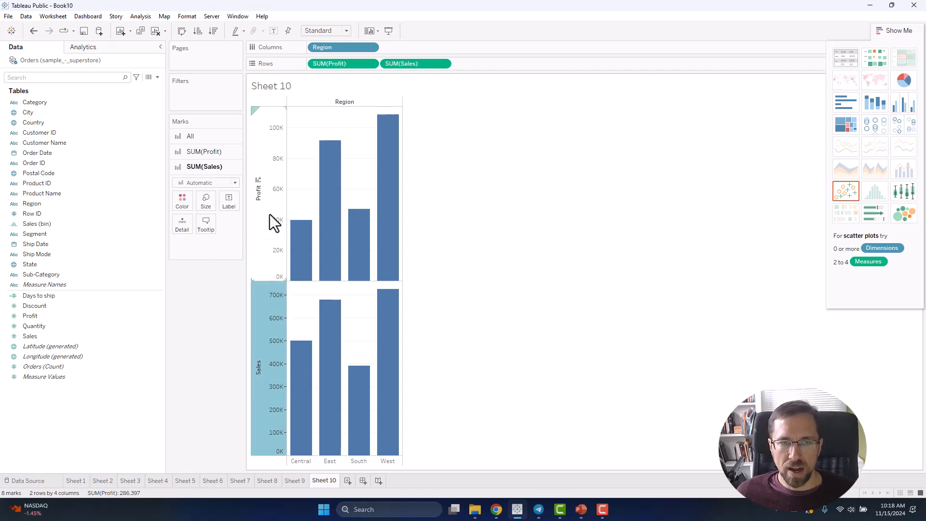
right_click(267, 339)
key(Escape)
click(532, 320)
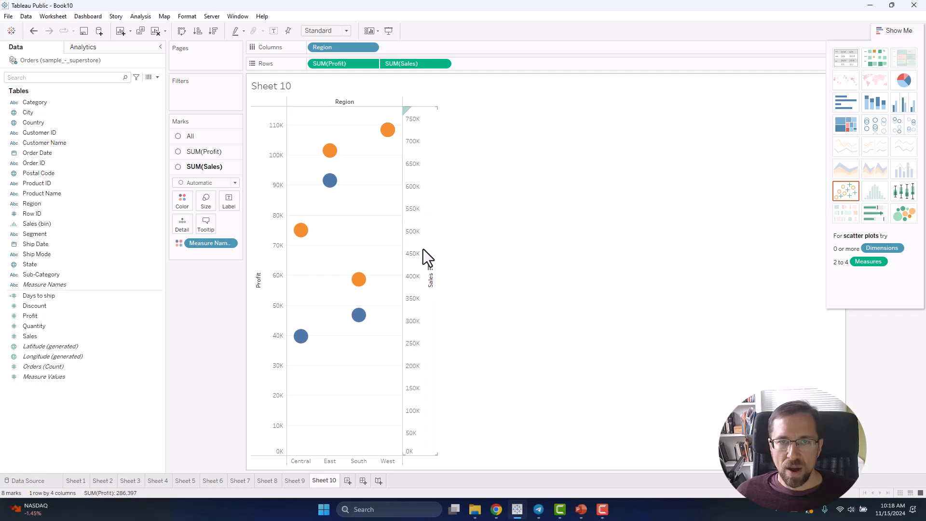
- Hide the chart suggestions and inspect the Central Profit and South Sales marks against their separate axis scales
click(893, 30)
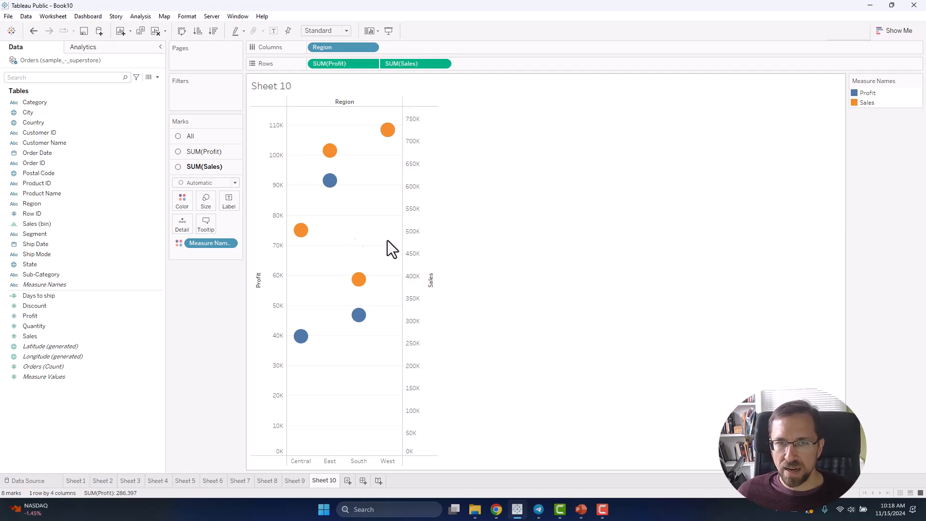
click(264, 258)
click(302, 338)
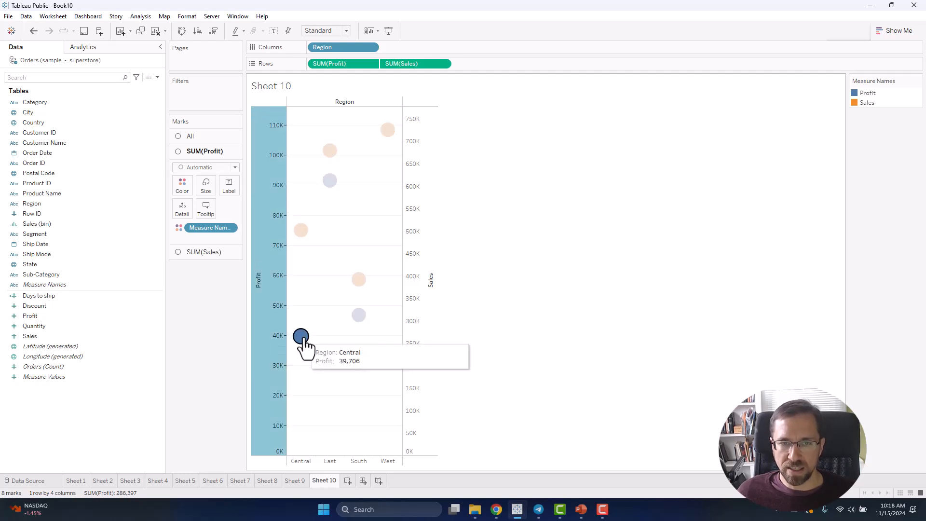
click(358, 279)
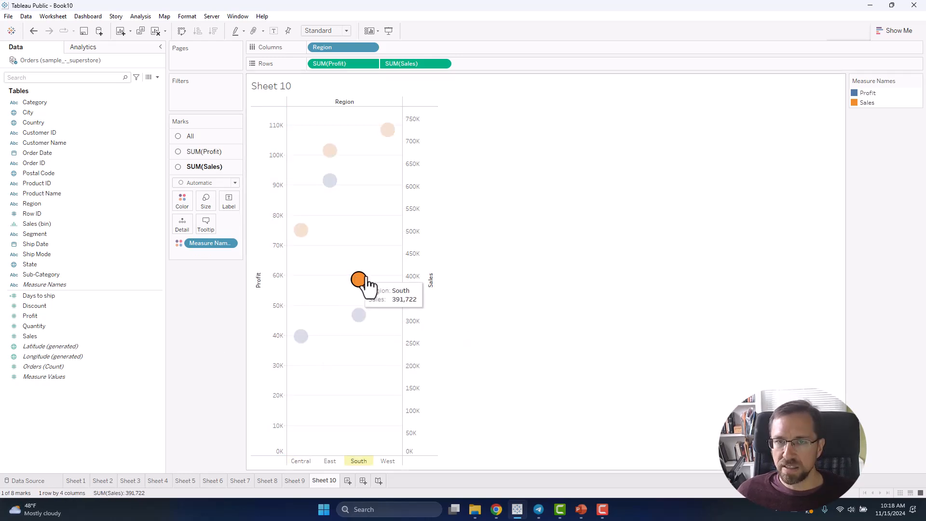
click(364, 302)
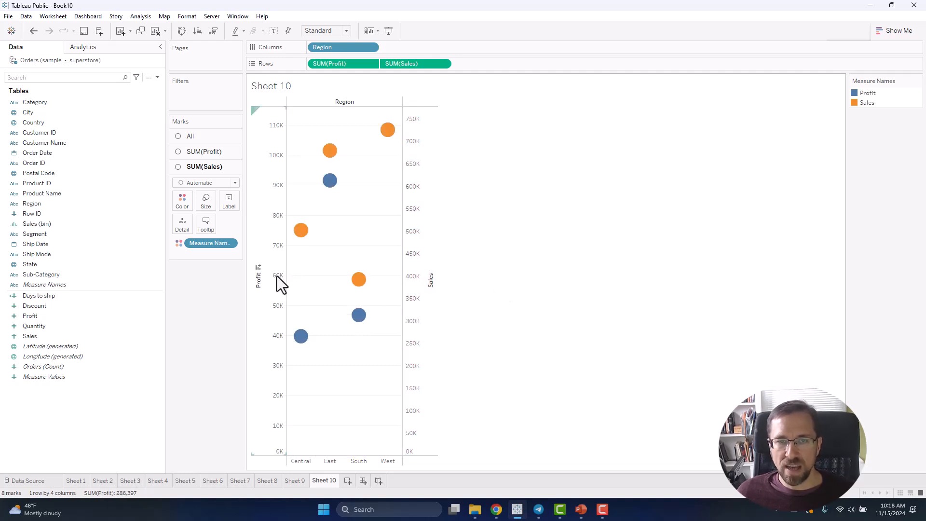
- Synchronize the Sales axis with the Profit axis and inspect the Profit marks on the shared scale
right_click(414, 276)
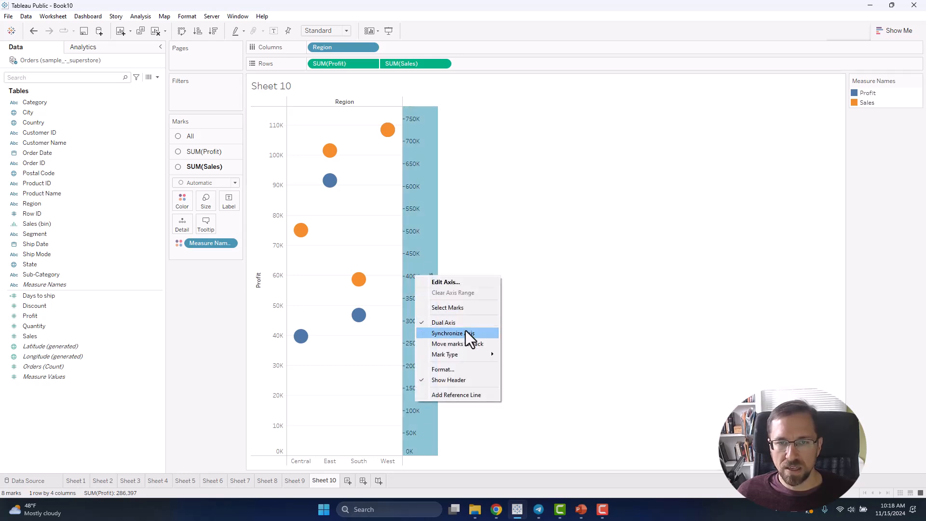
click(465, 331)
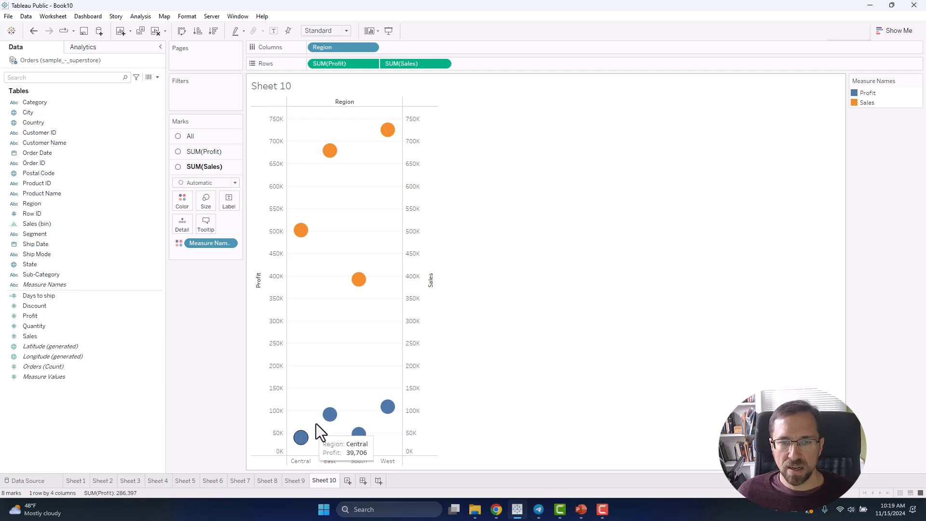
mouse_move(393, 408)
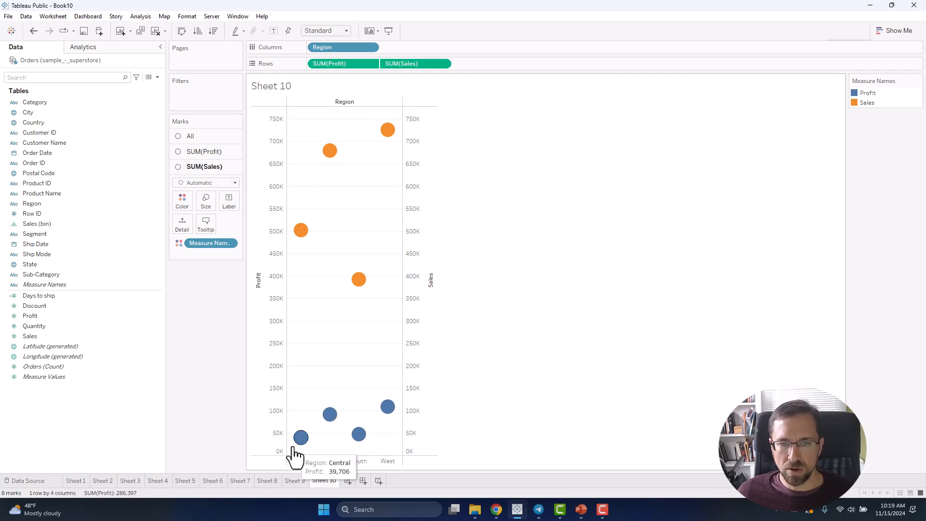
- Replace Region with the year of Ship Date on the columns and change the Sales marks to bars
click(900, 31)
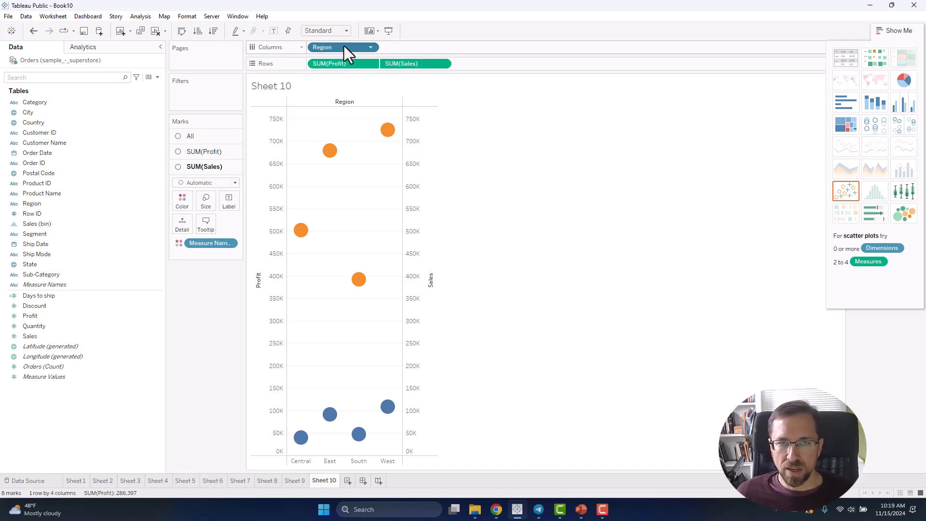
drag(36, 243, 343, 49)
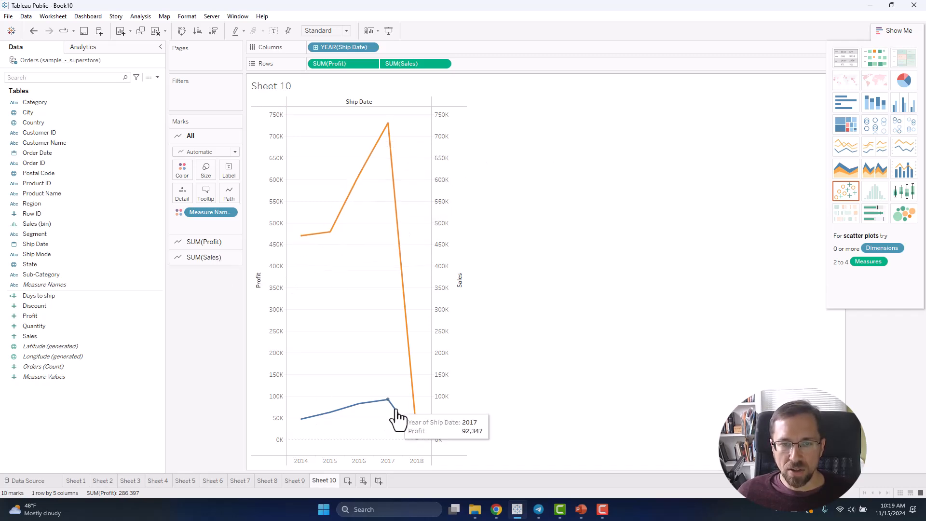
click(207, 259)
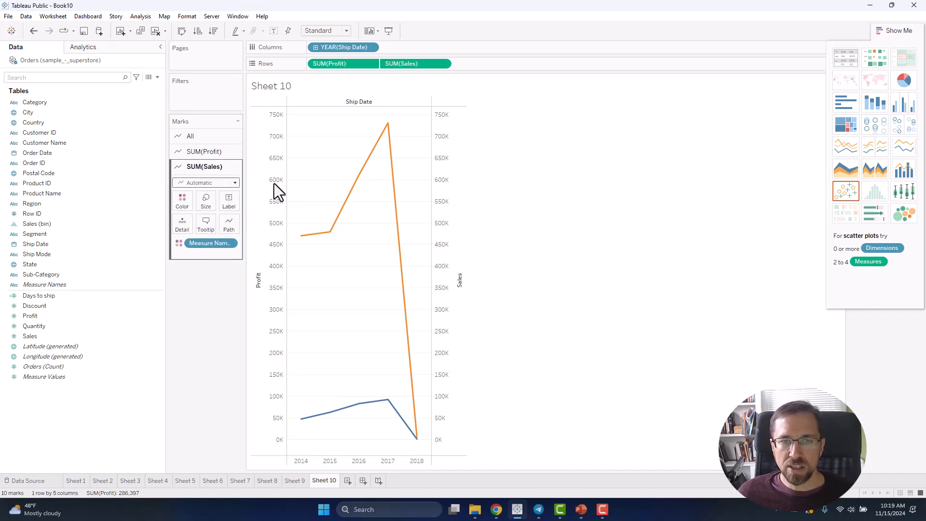
click(205, 182)
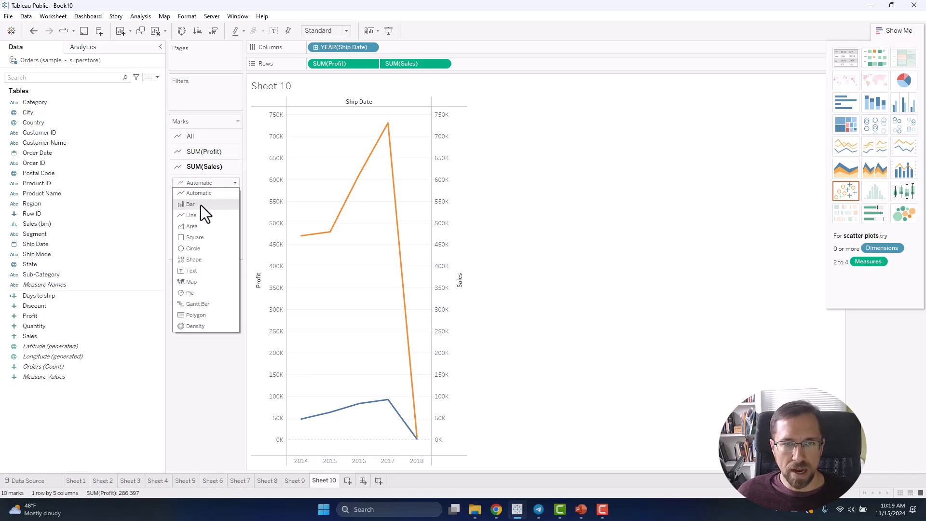
click(201, 204)
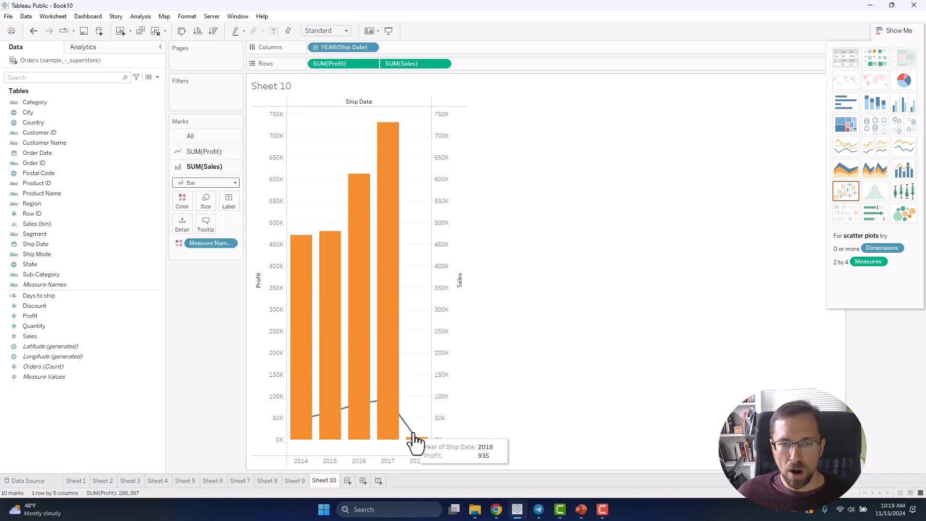
mouse_move(418, 443)
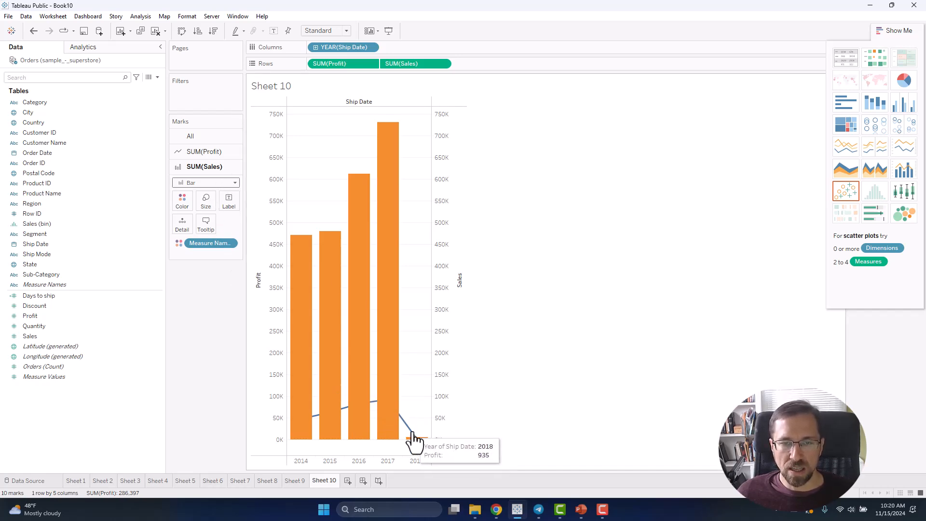
- Examine the mark type options for the Sales bars and the Profit line
click(210, 182)
click(209, 182)
click(210, 182)
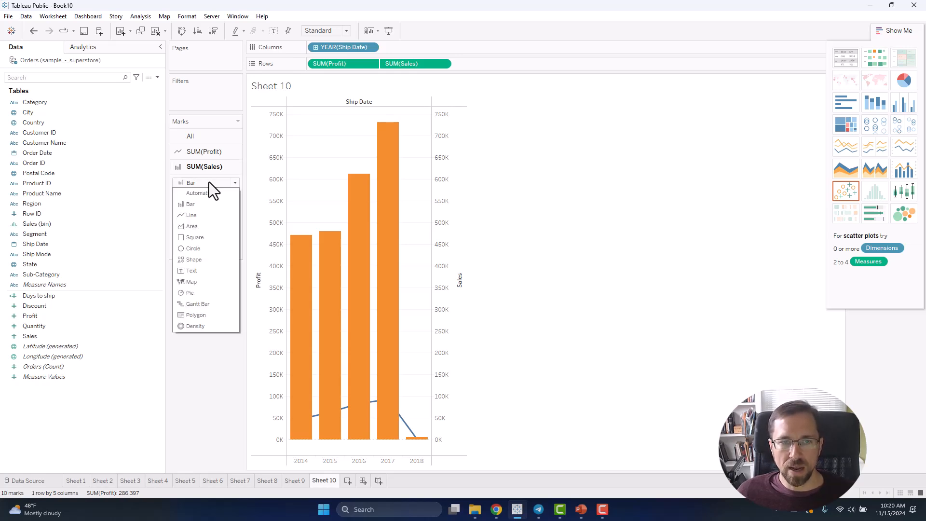
click(209, 183)
click(211, 149)
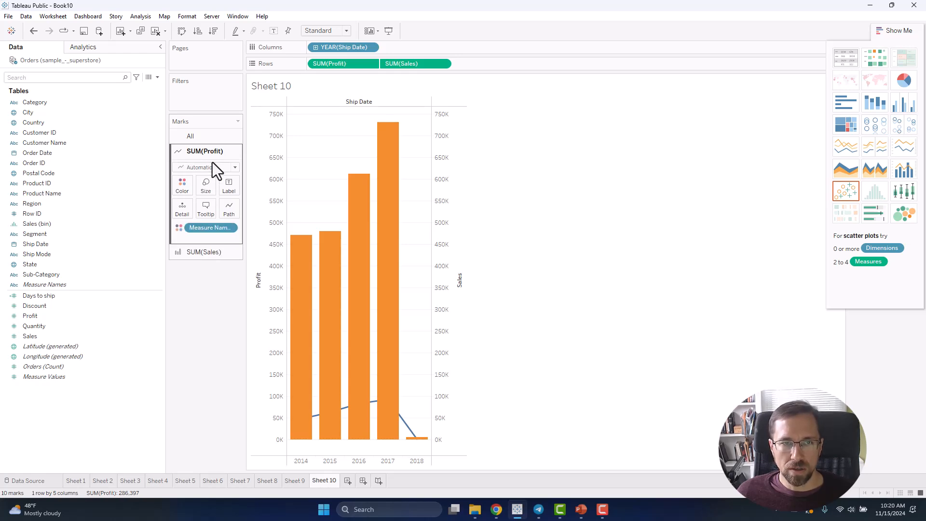
click(213, 170)
click(203, 231)
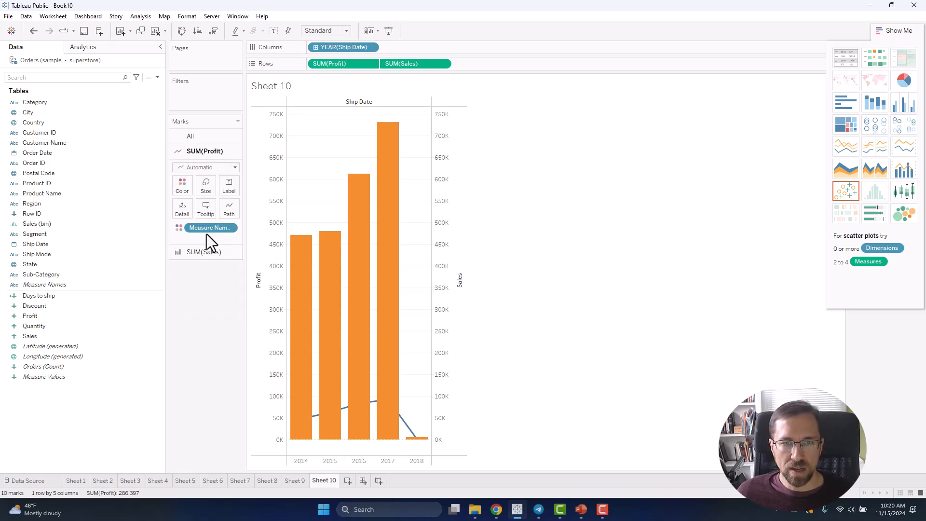